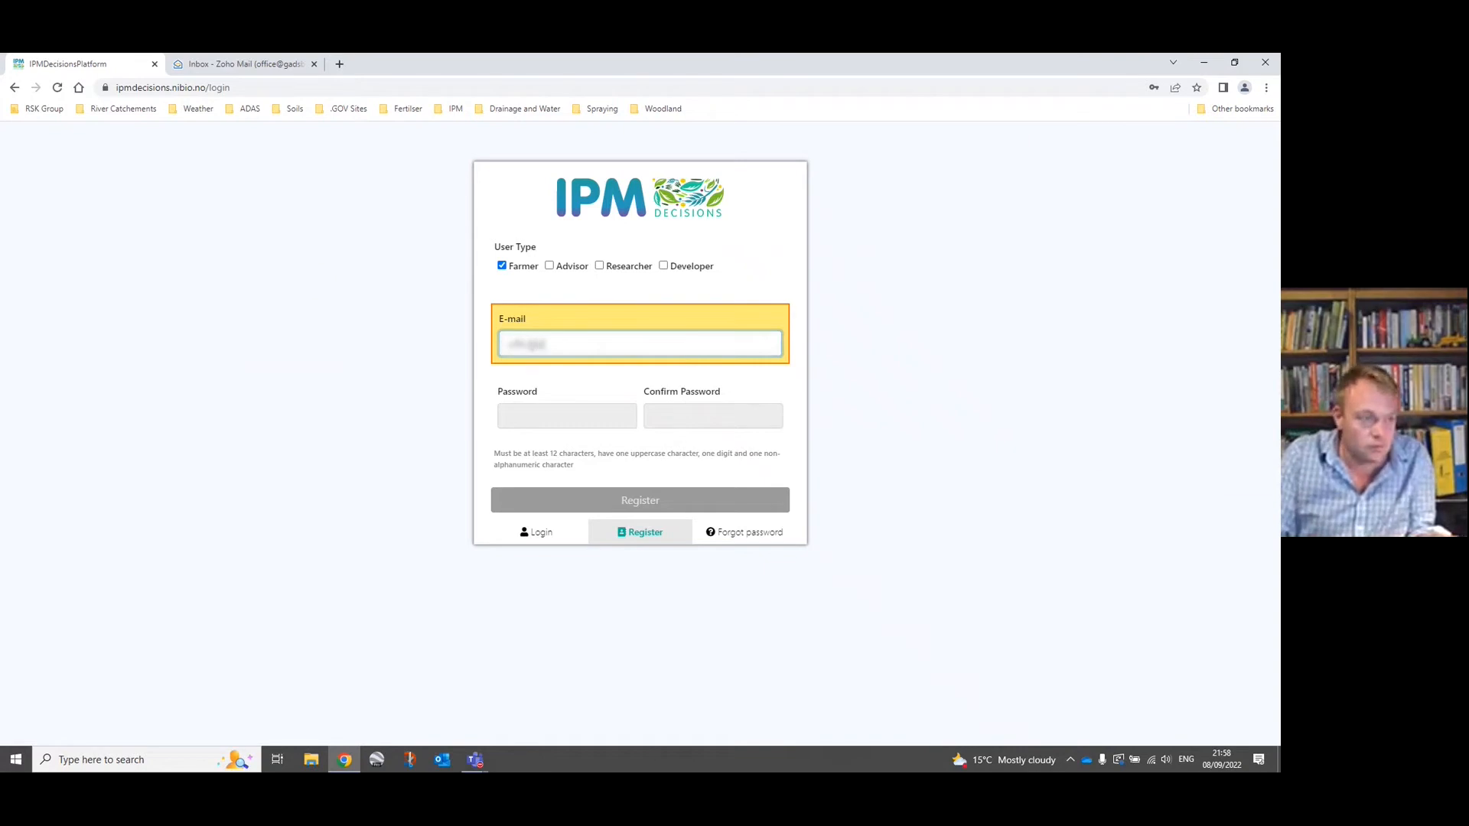
Fill in the account's e-mail address on the farmer registration form.
type("by")
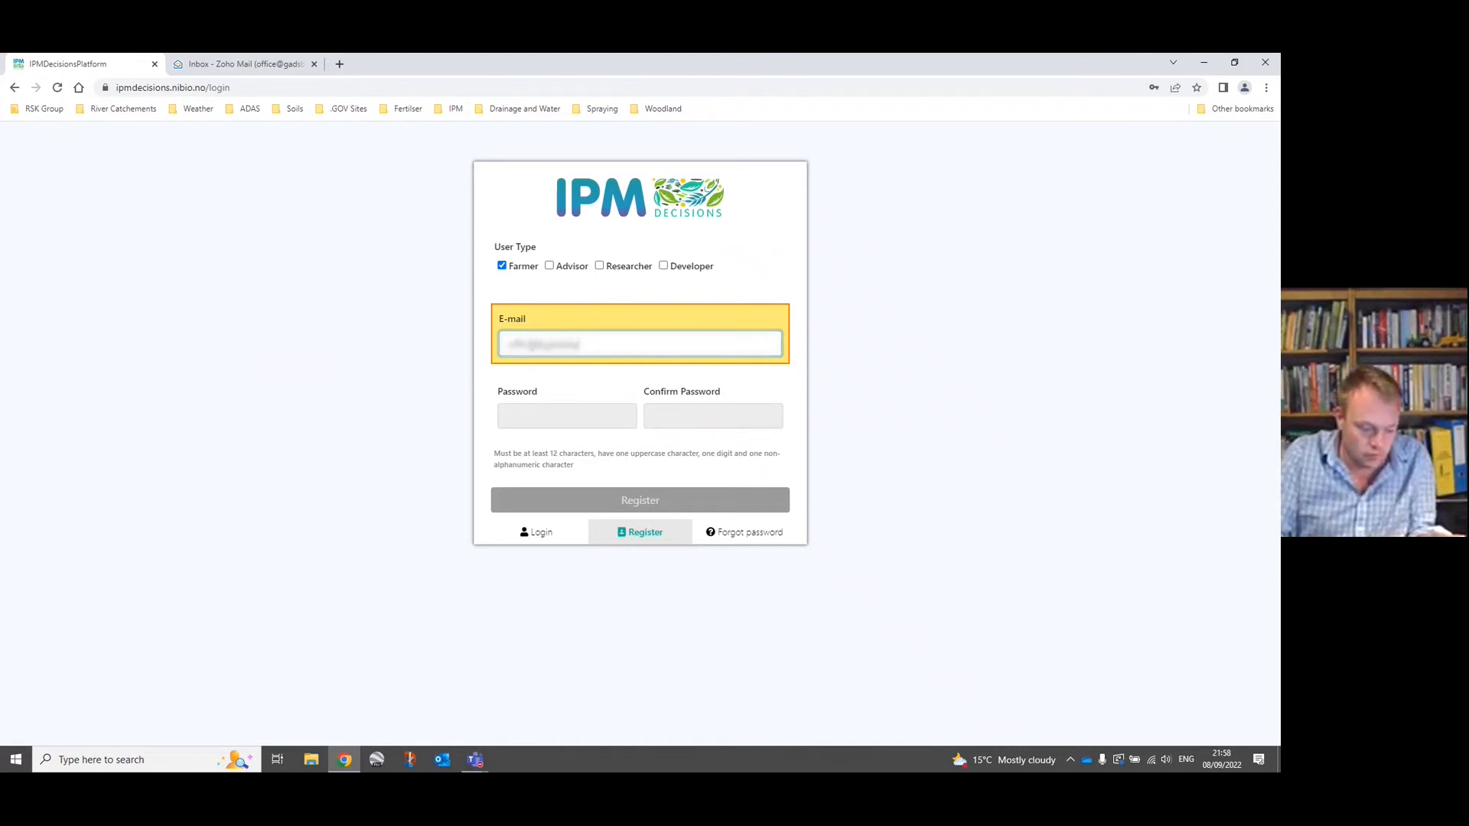
type("farming.c")
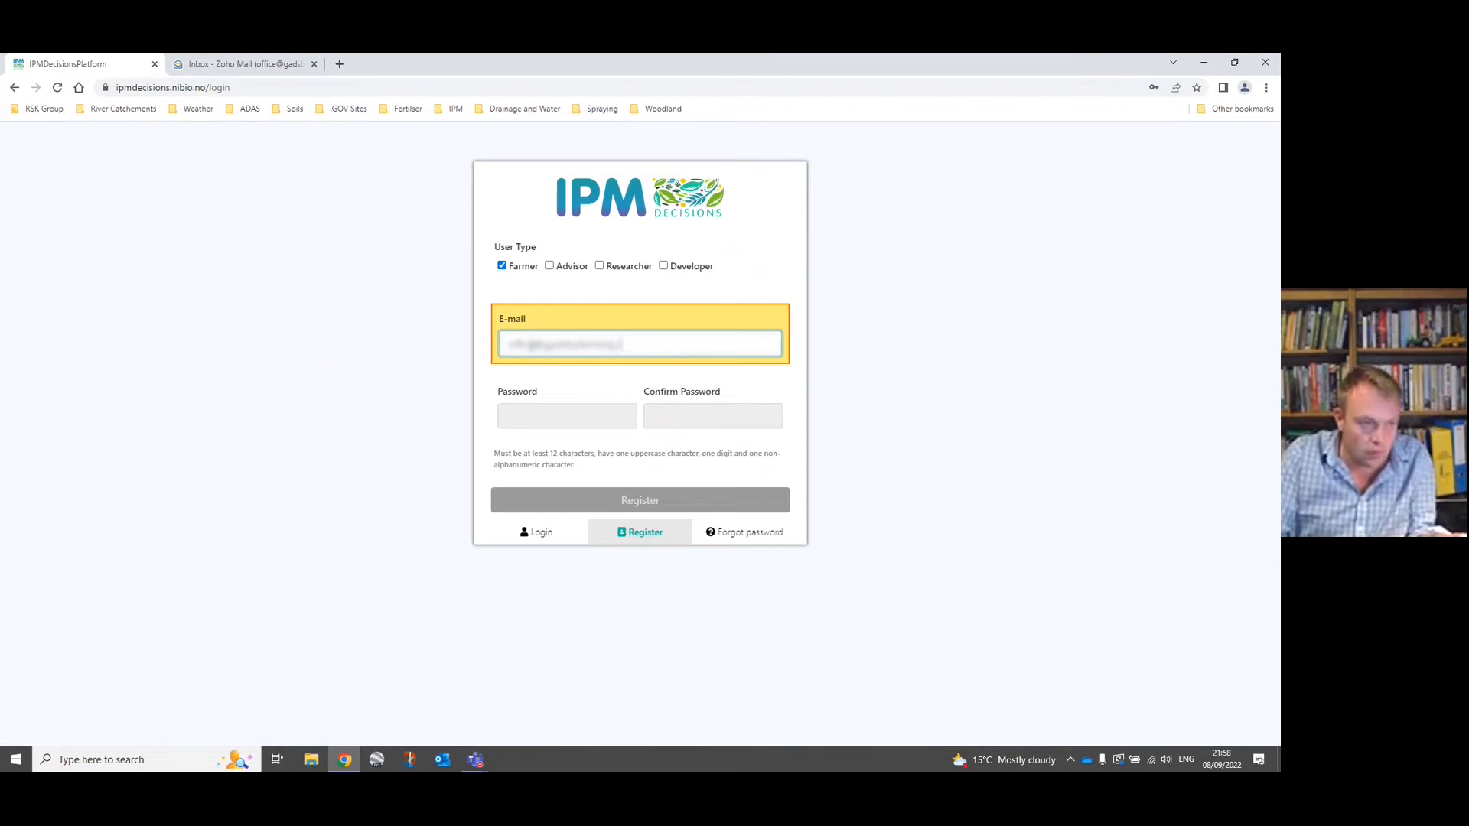
type("om")
Enter and confirm the account password, and submit the registration form.
left_click(526, 421)
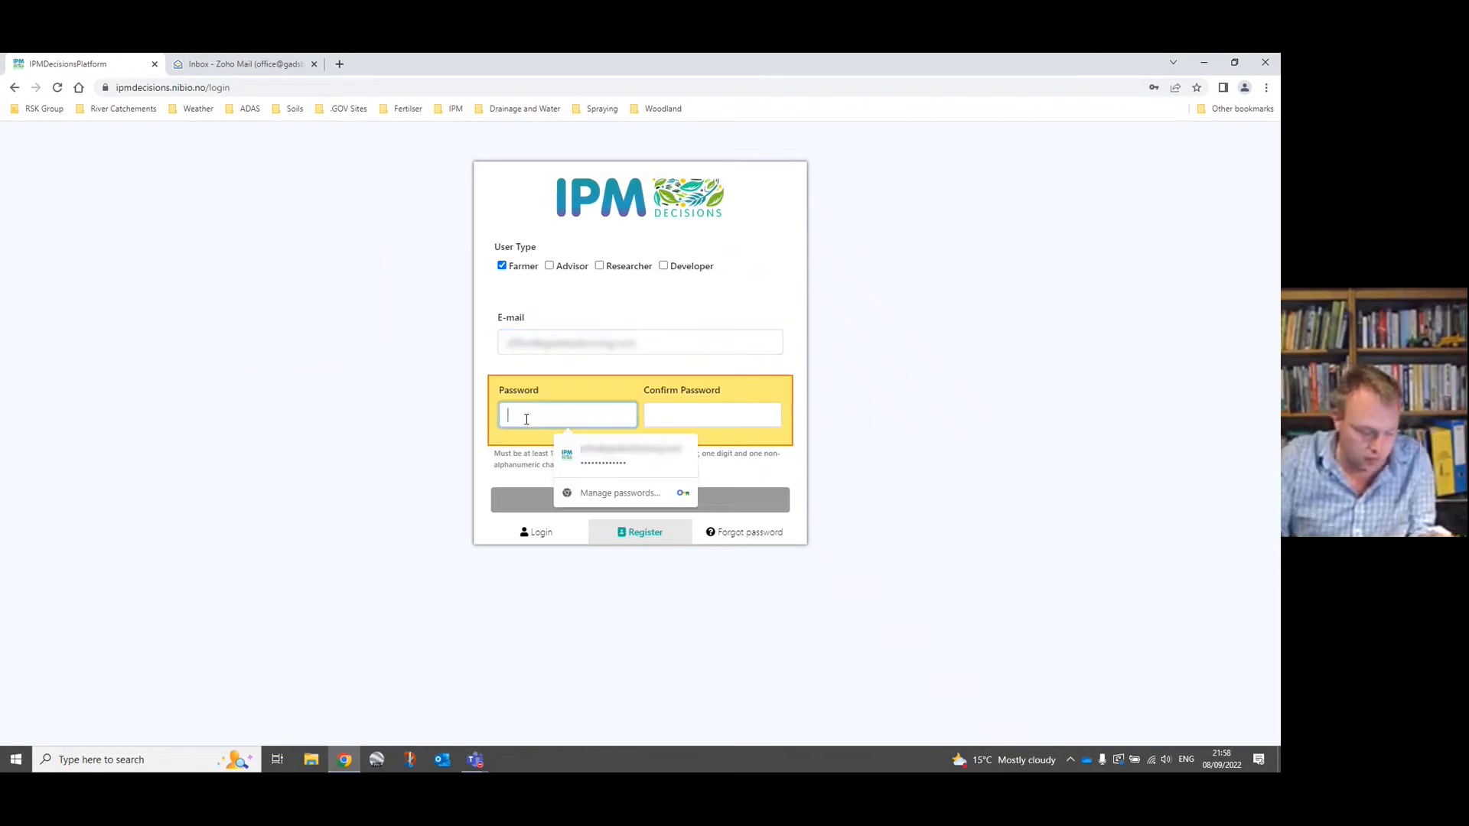
type("***")
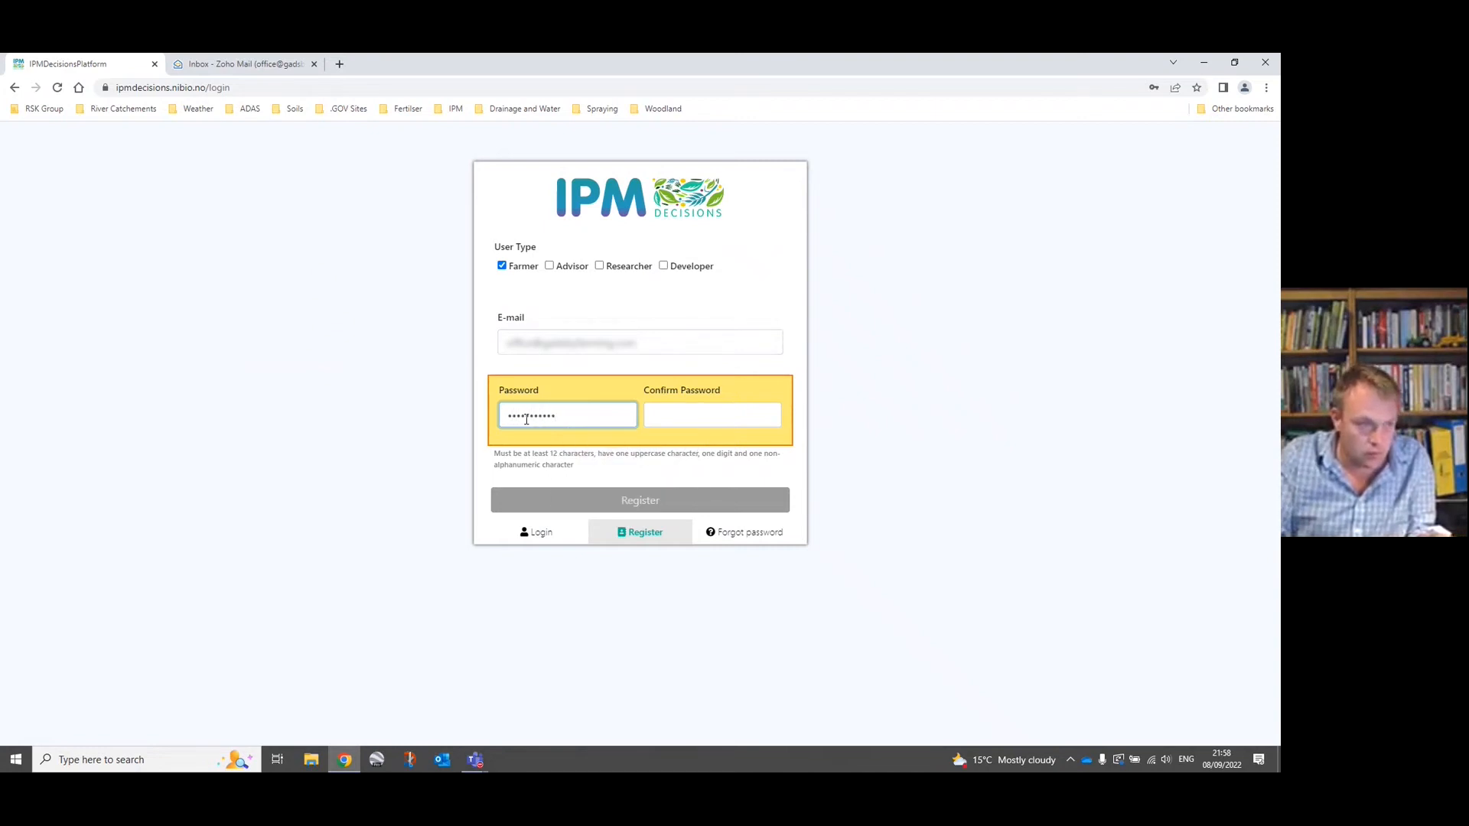
key("Tab")
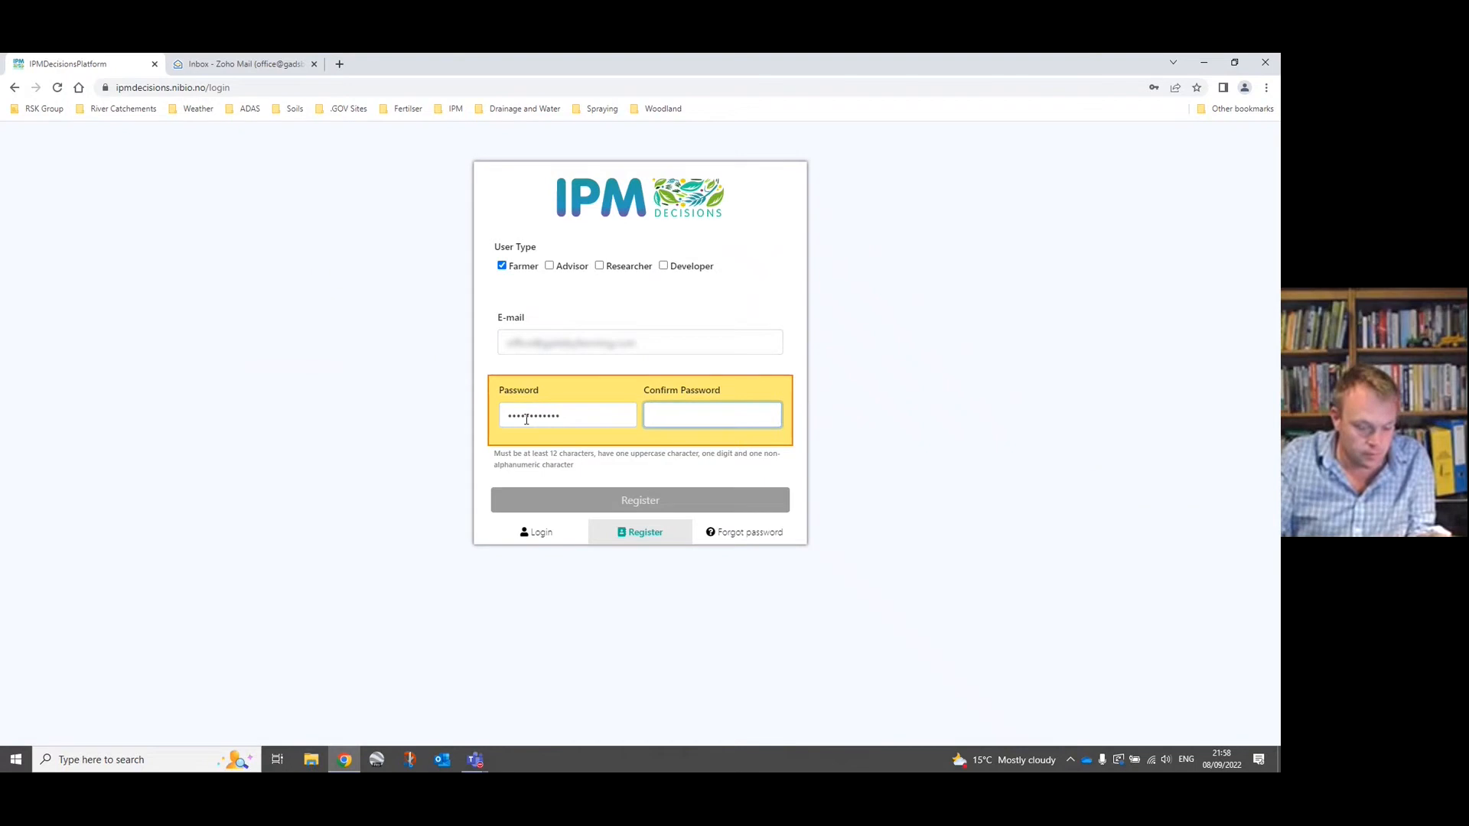
type("********")
key("BackSpace")
key("BackSpace")
key("BackSpace")
key("BackSpace")
key("BackSpace")
key("BackSpace")
key("BackSpace")
key("BackSpace")
type("*")
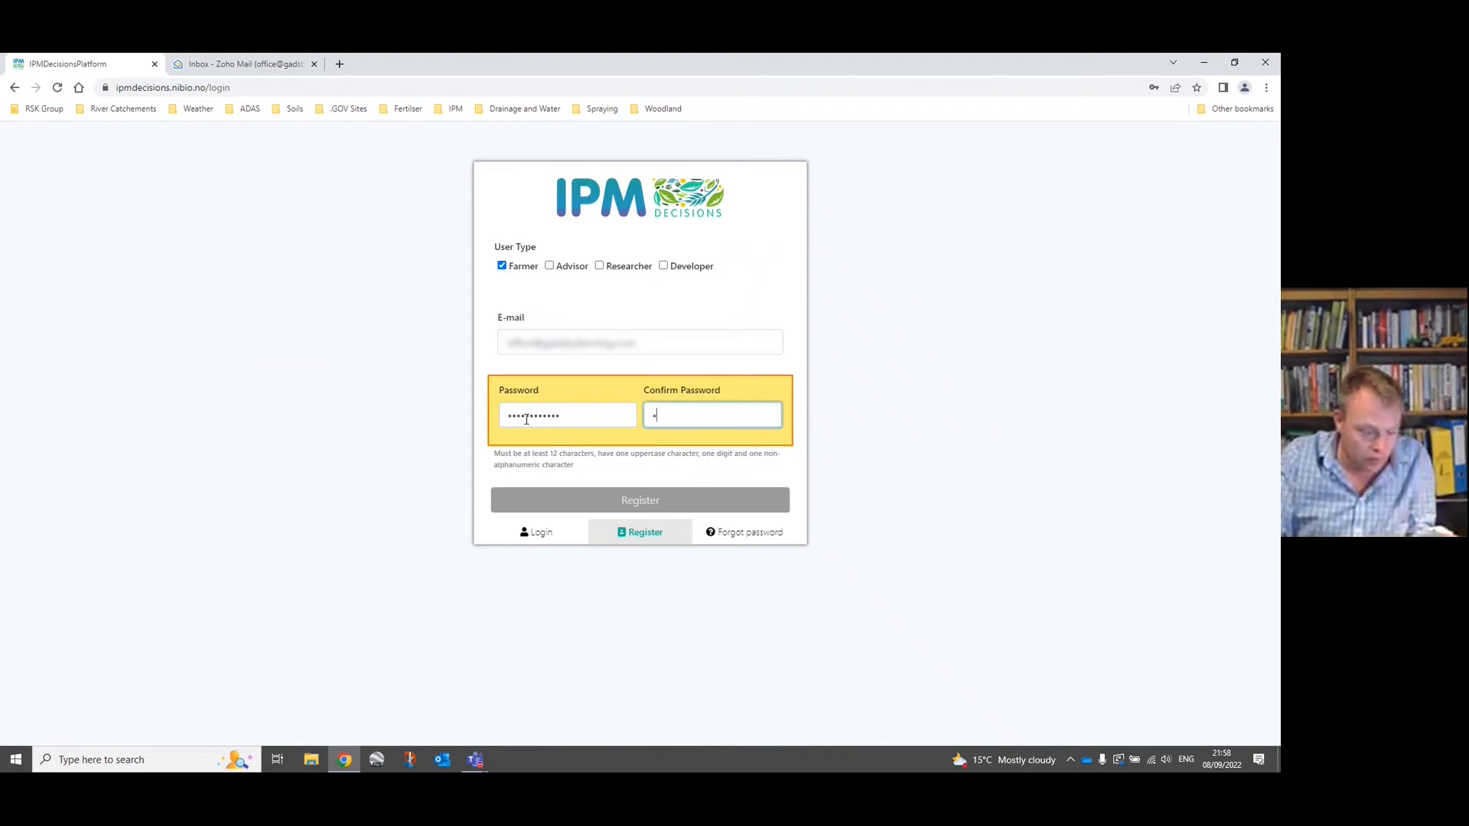
type("***********")
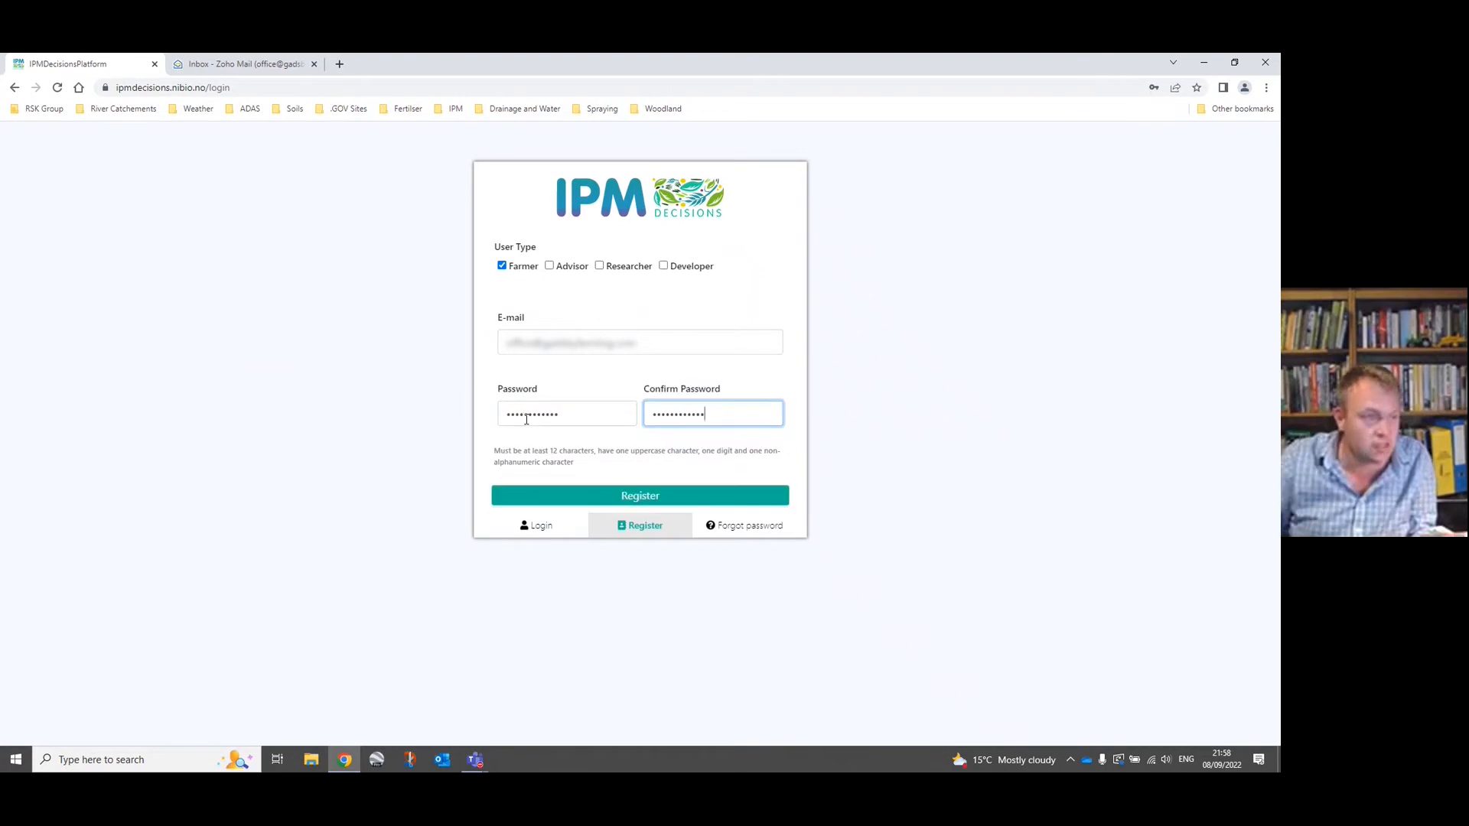
left_click(644, 498)
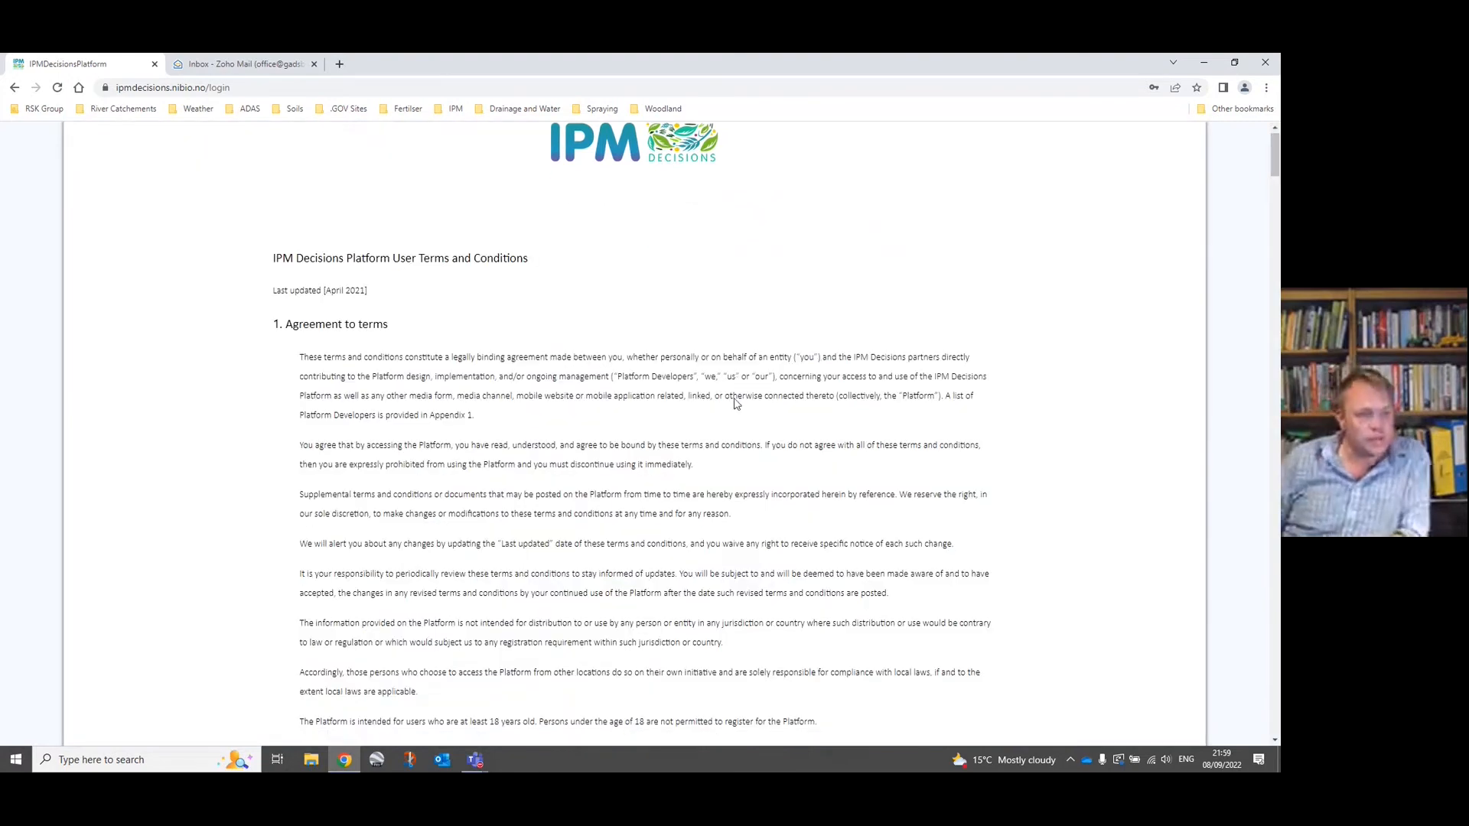
Accept the platform's terms and conditions, complete the registration and dismiss the registration confirmation.
scroll(736, 403, "down", 6)
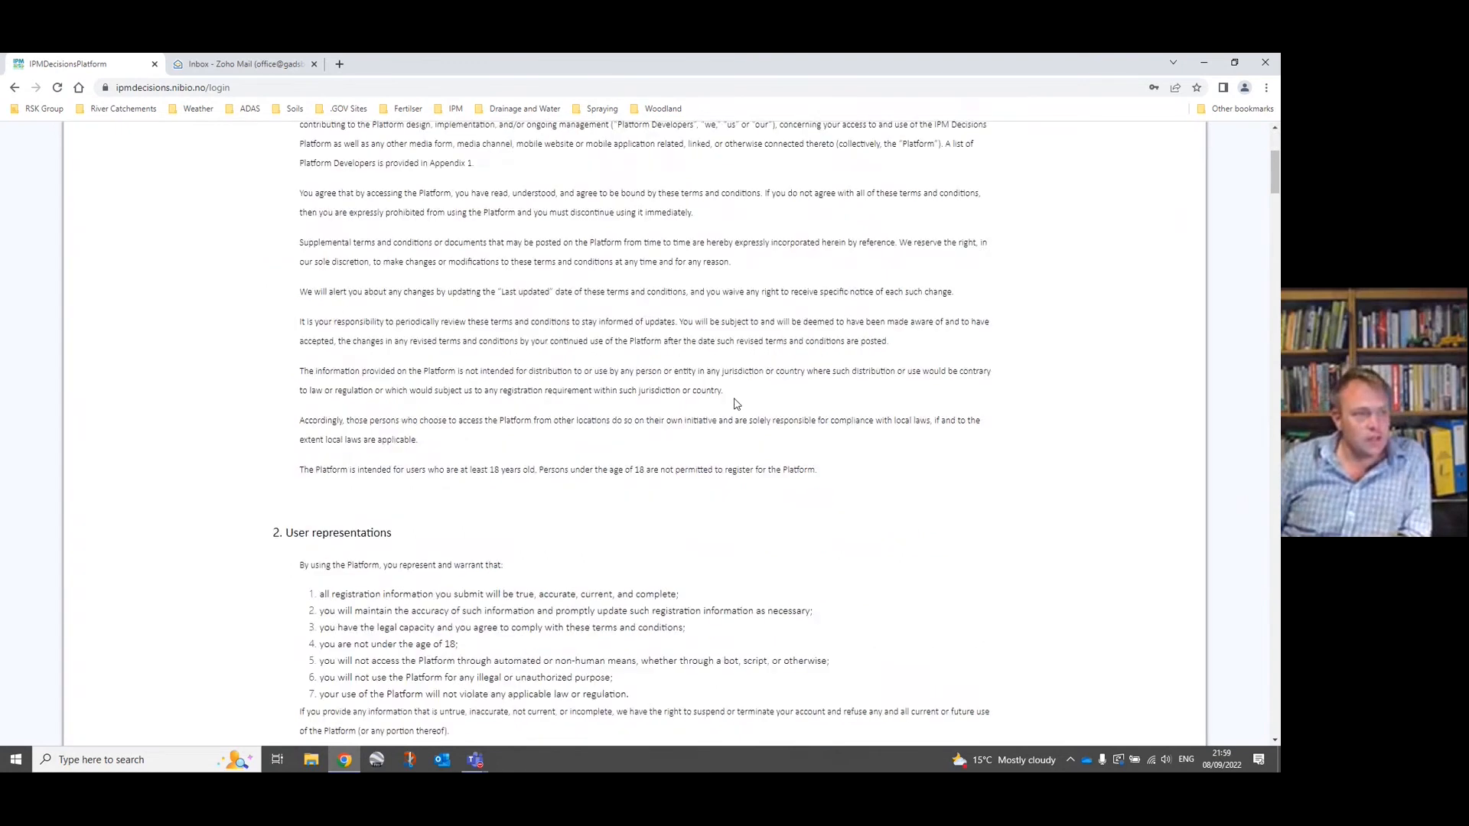
scroll(735, 403, "down", 4)
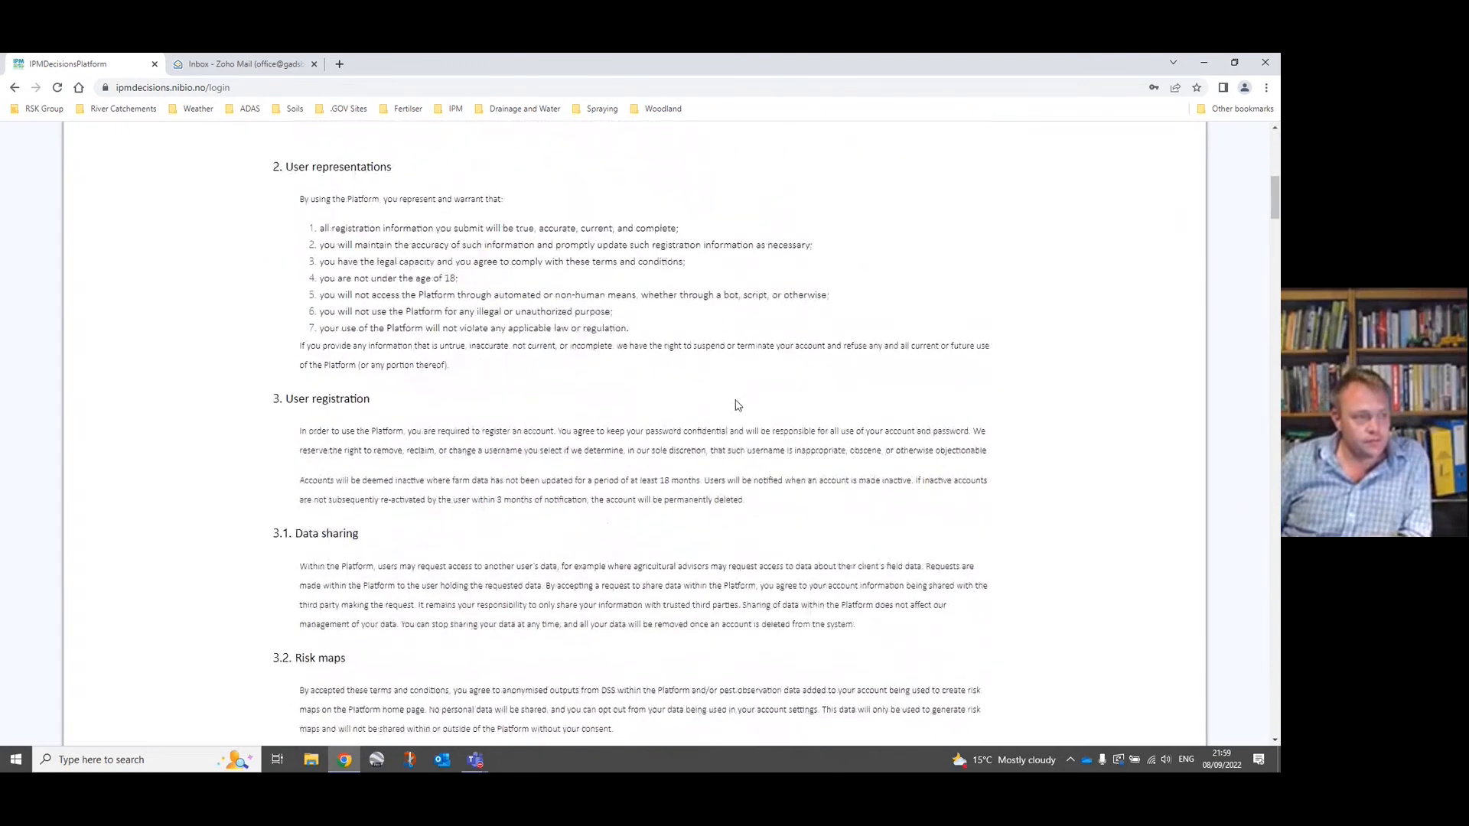
scroll(736, 403, "down", 11)
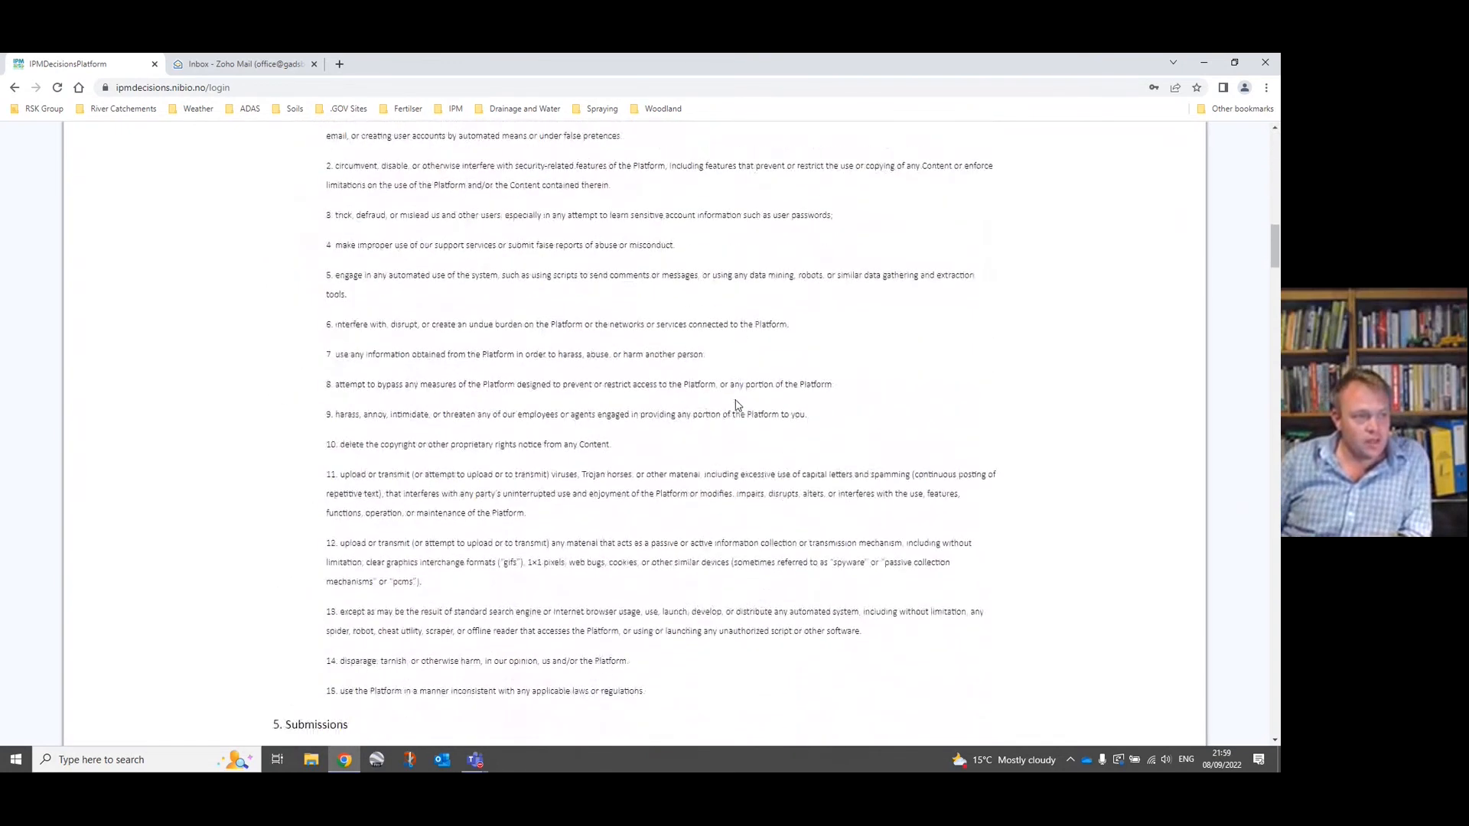
scroll(736, 403, "down", 18)
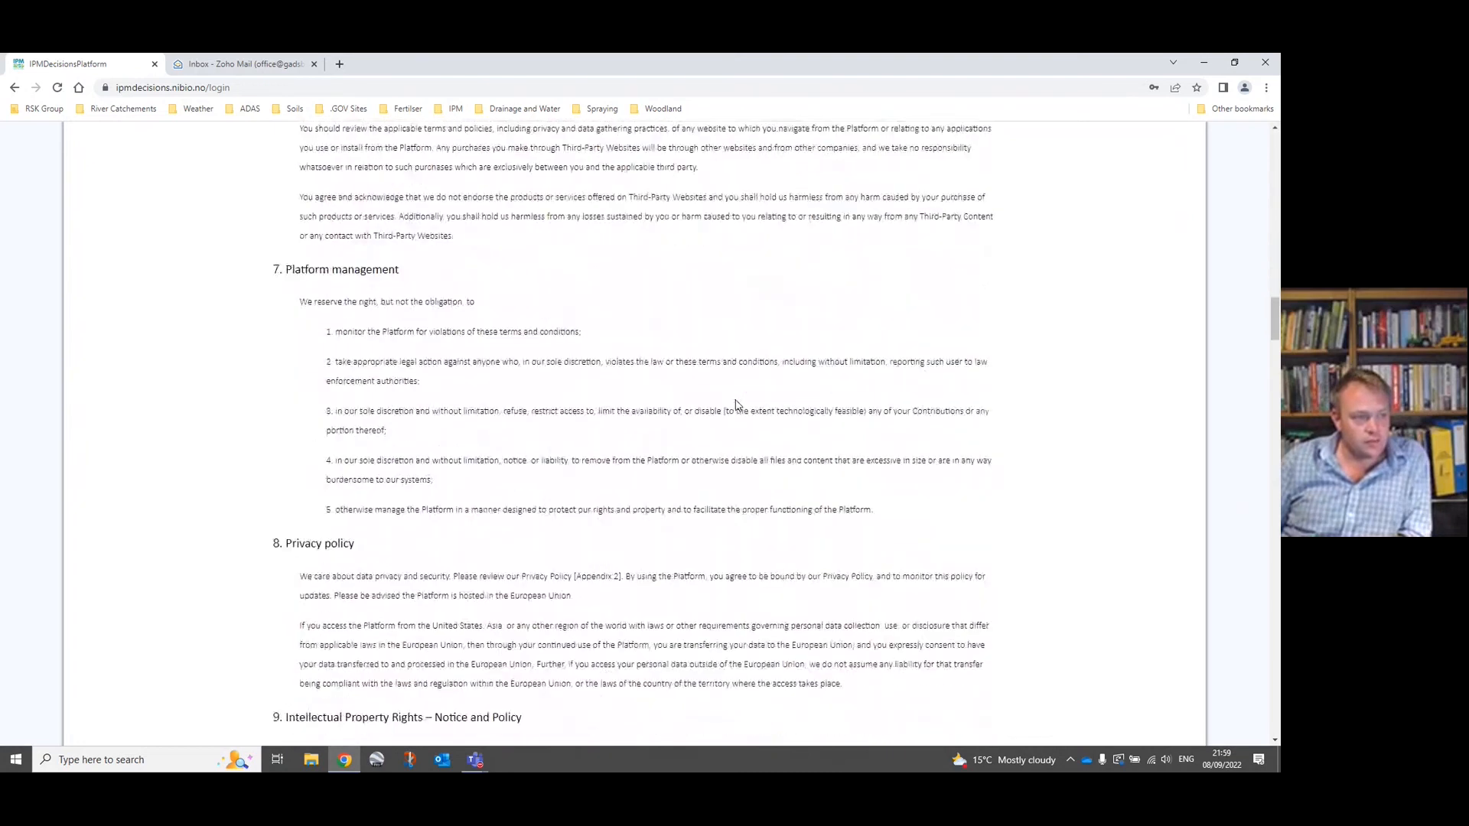
scroll(736, 403, "down", 10)
scroll(736, 403, "down", 20)
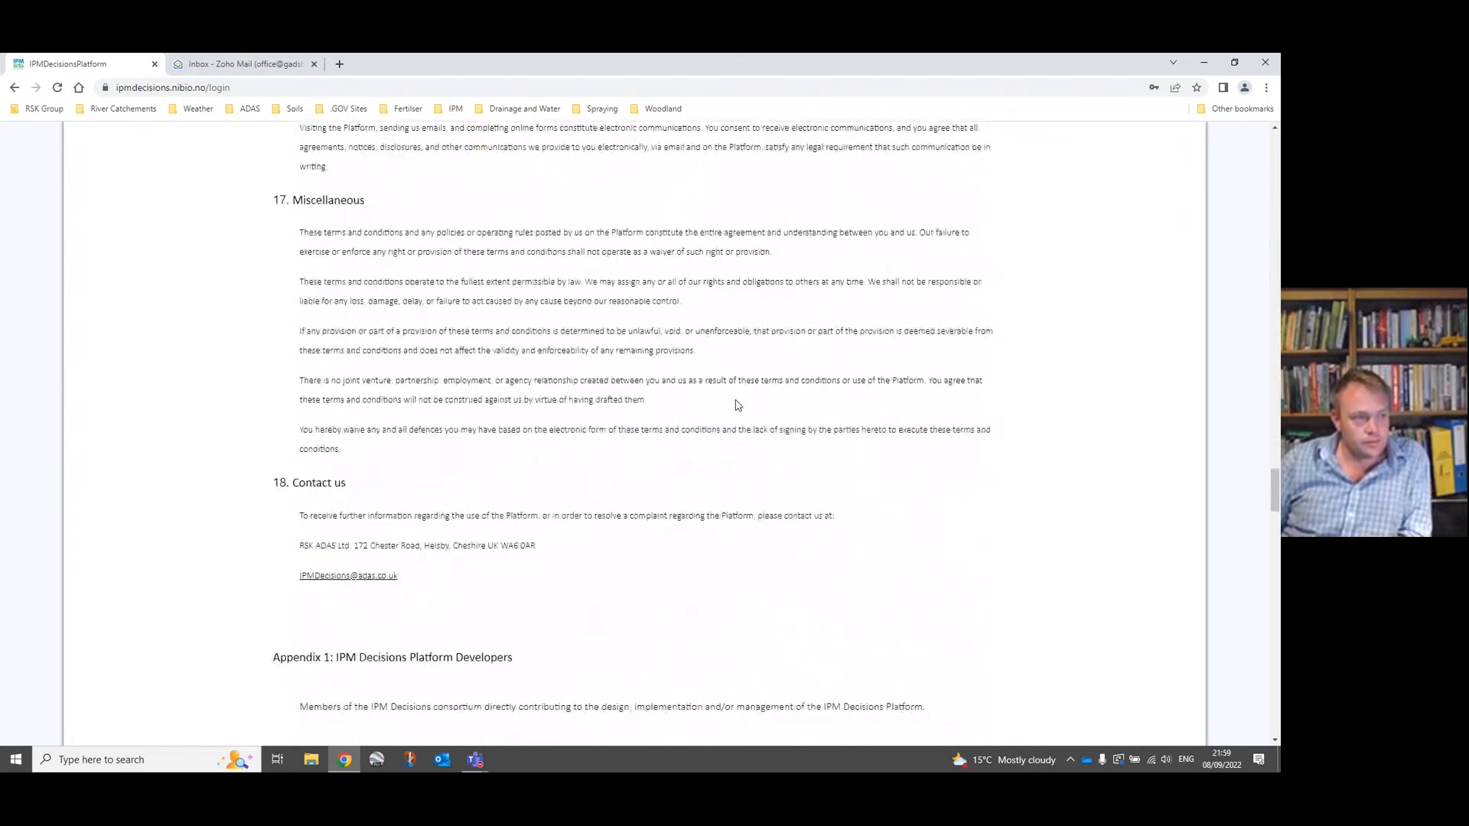
scroll(737, 405, "down", 20)
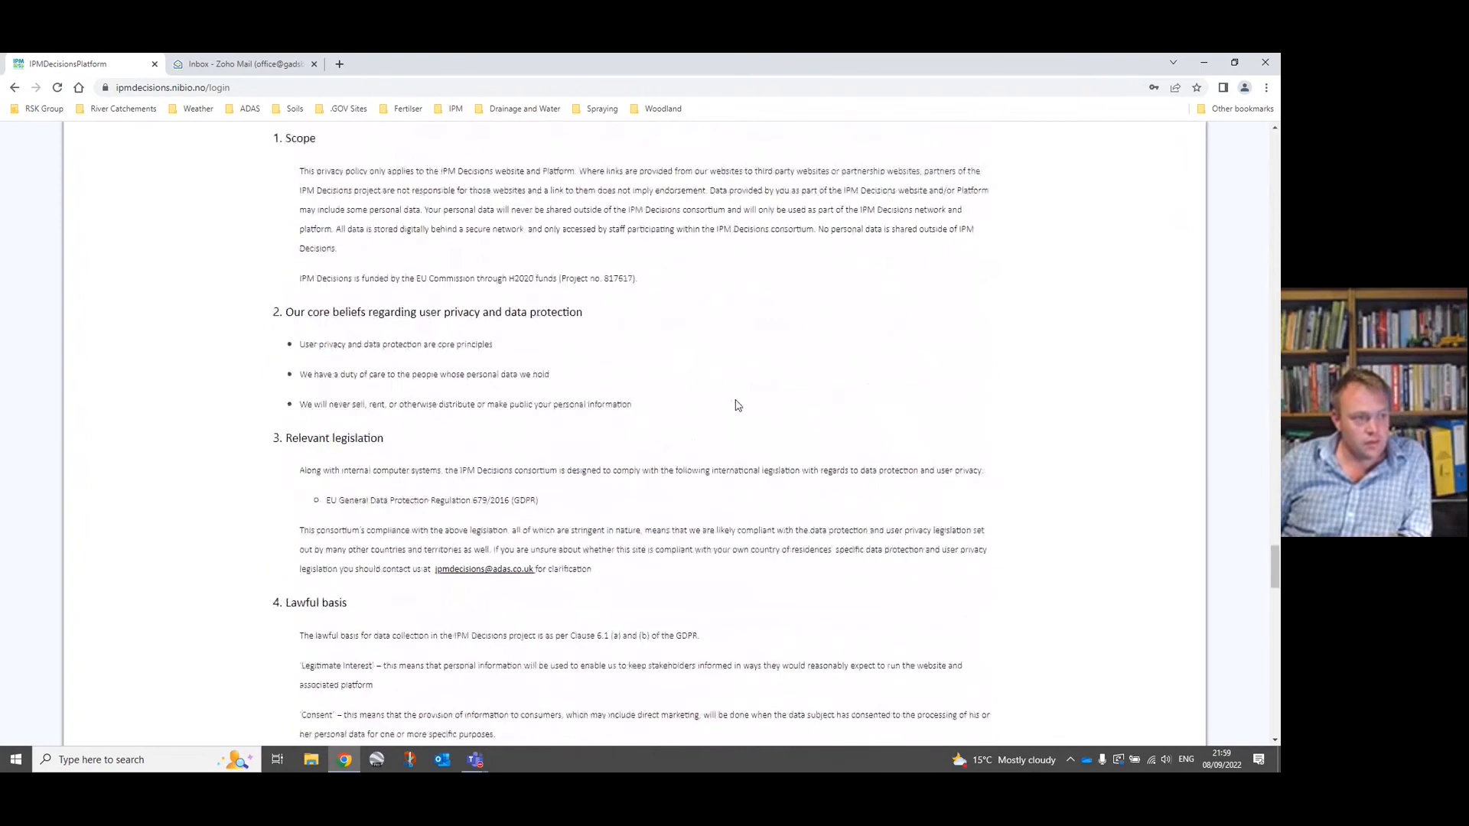
scroll(736, 403, "down", 15)
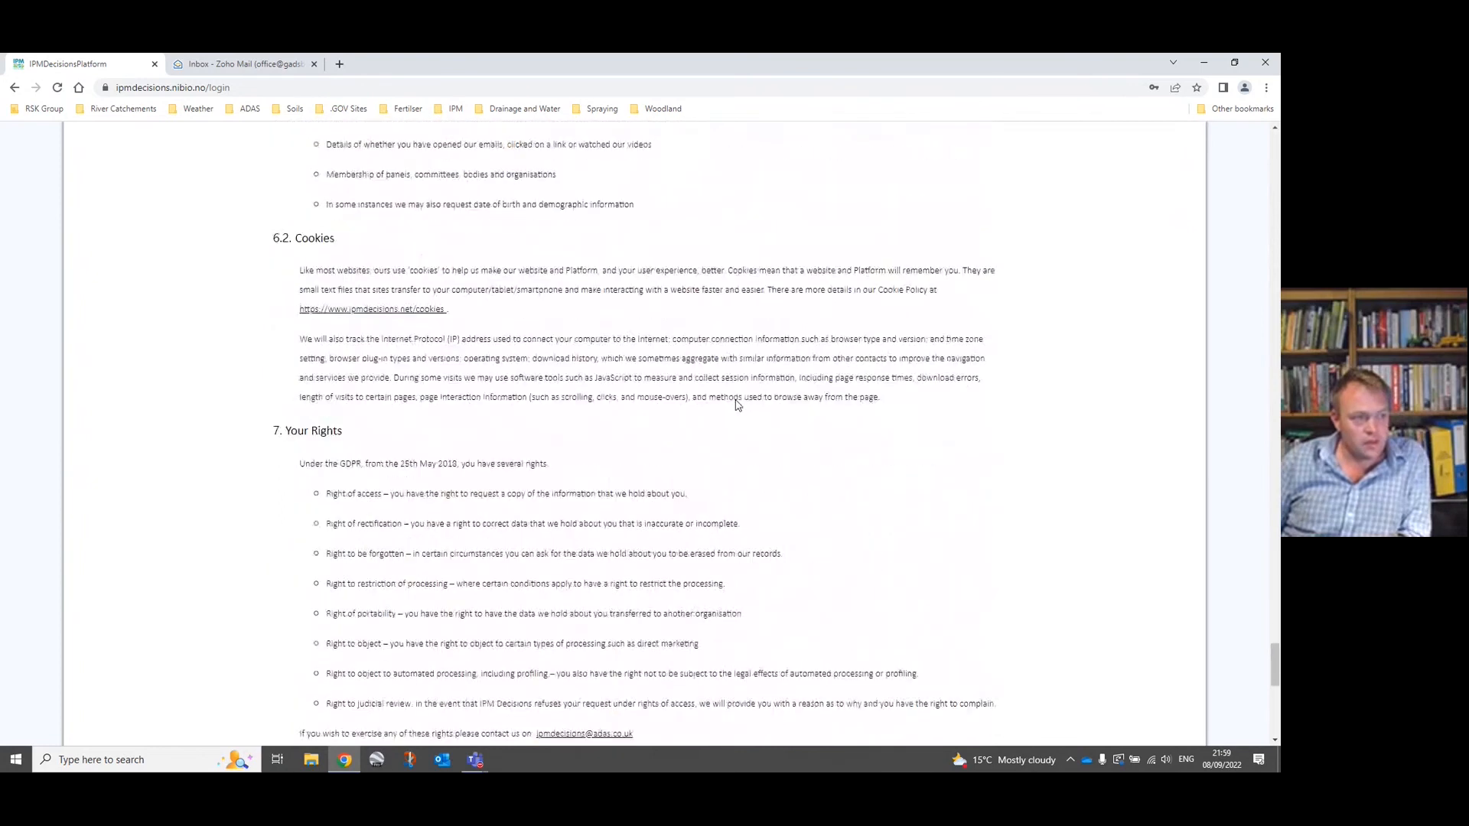
left_click(276, 661)
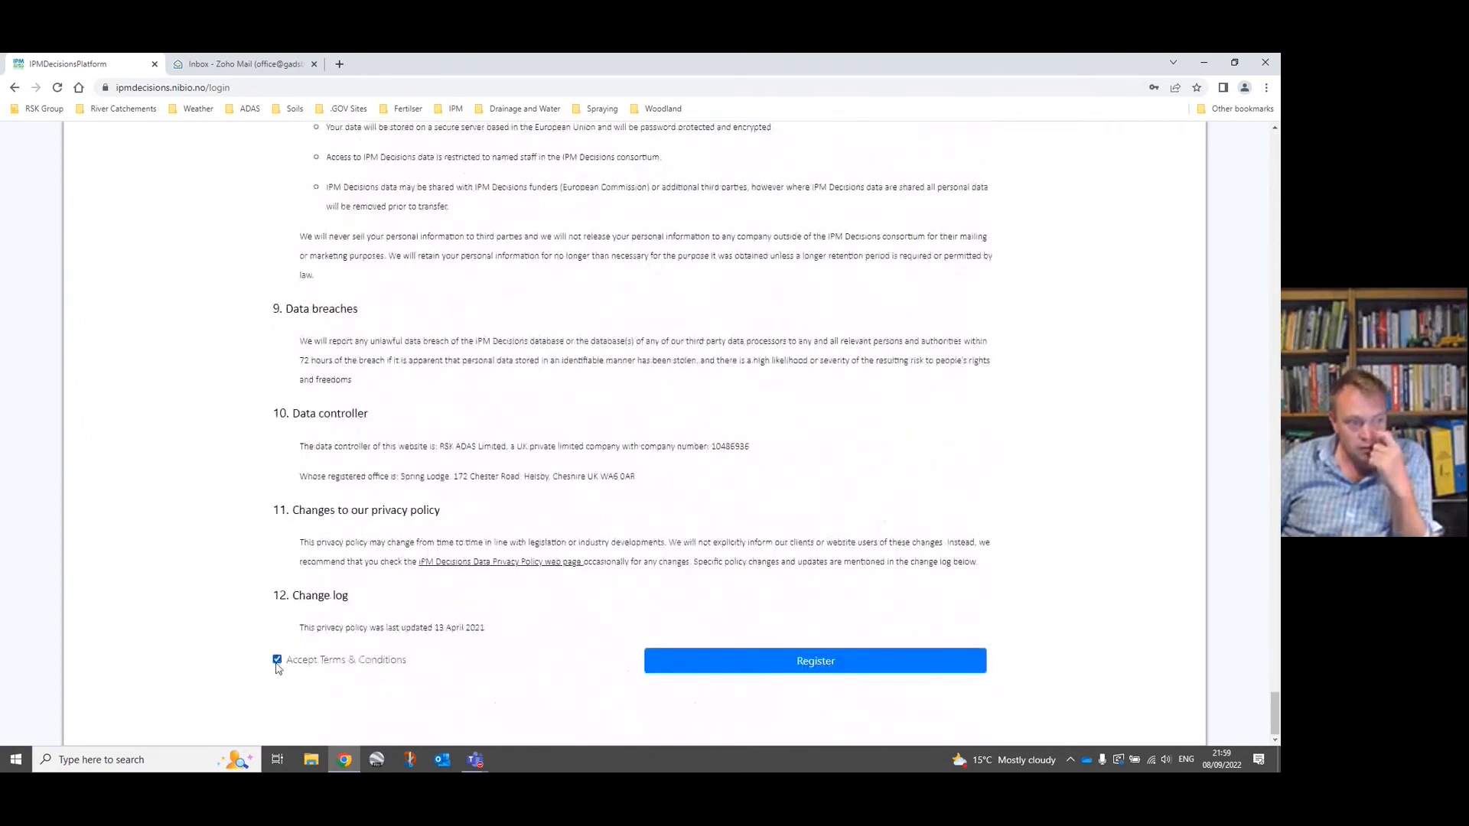
left_click(810, 662)
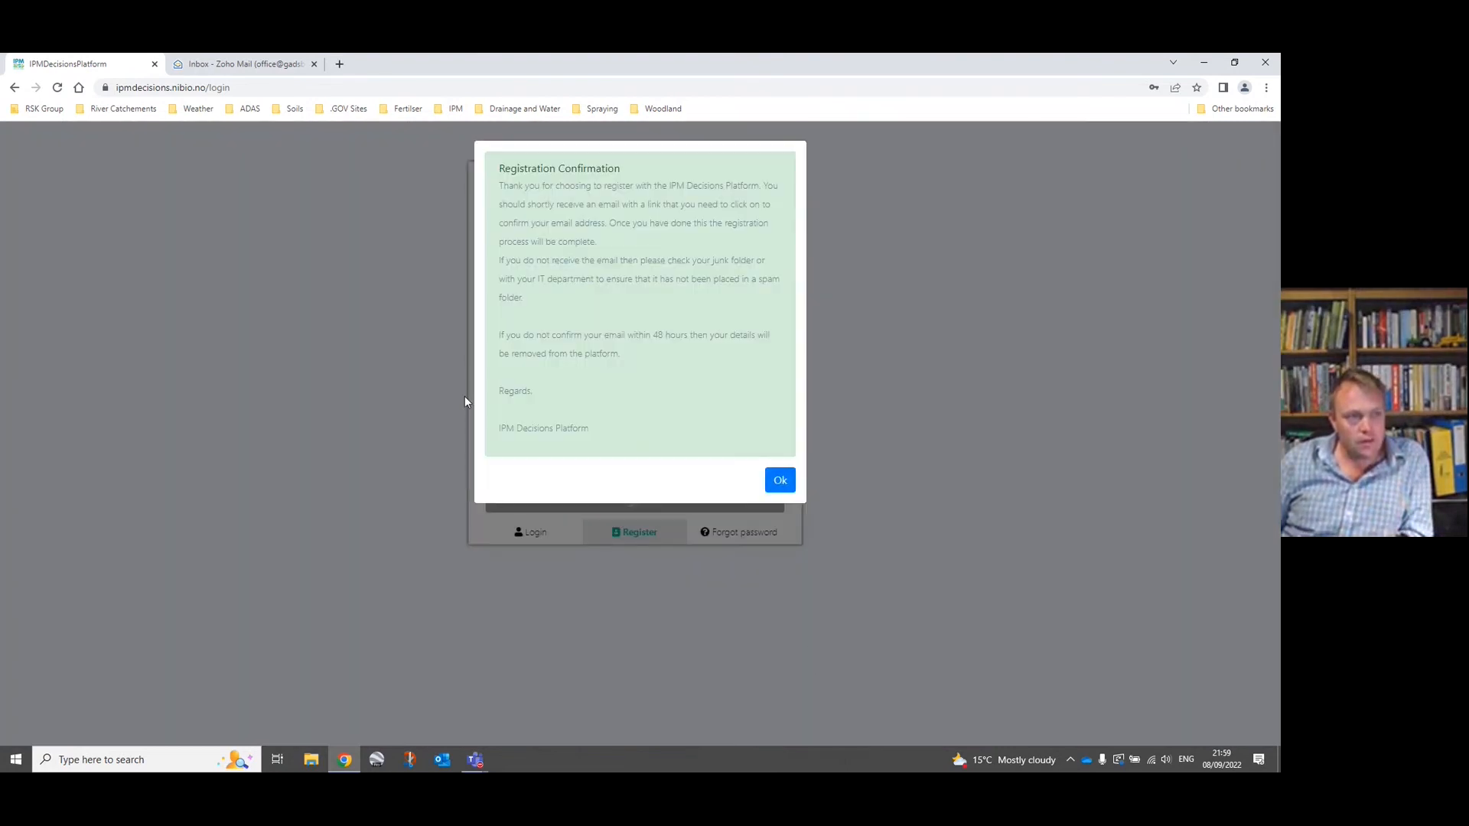
left_click(779, 481)
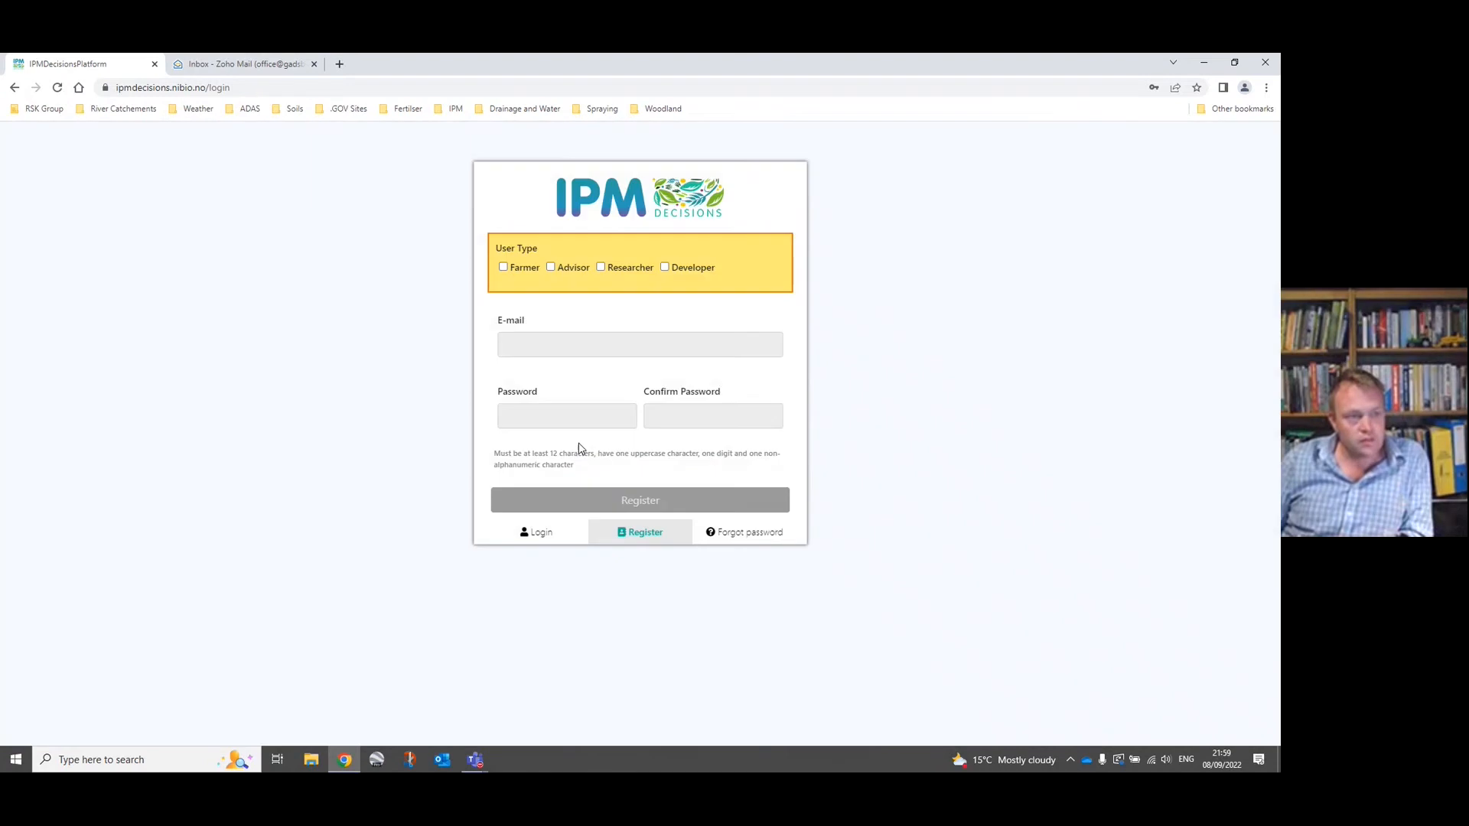
Switch to Zoho Mail, open the "Welcome to IPM Decisions" message in the Spam folder and follow its e-mail confirmation link.
left_click(244, 66)
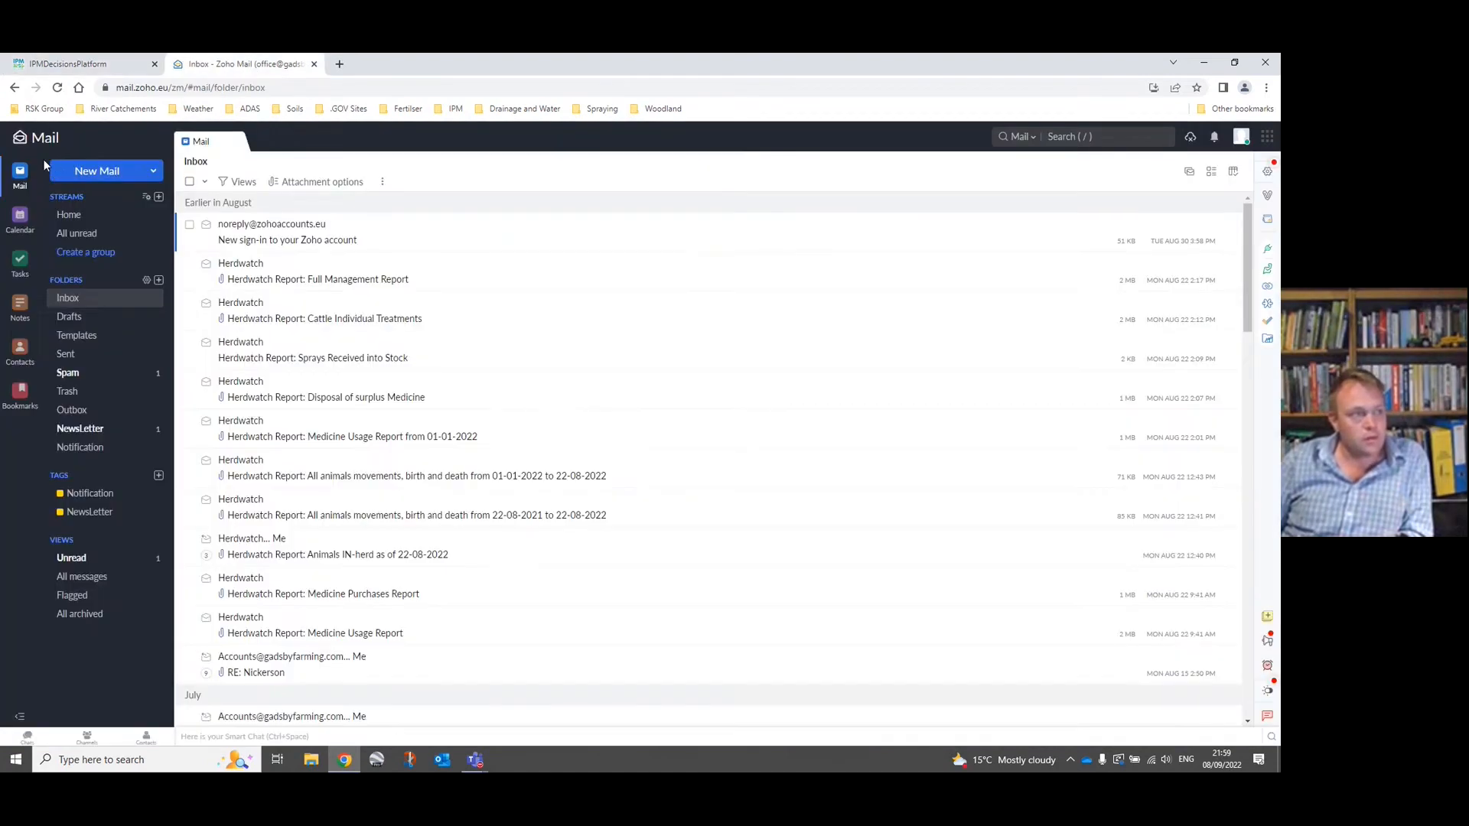
left_click(103, 376)
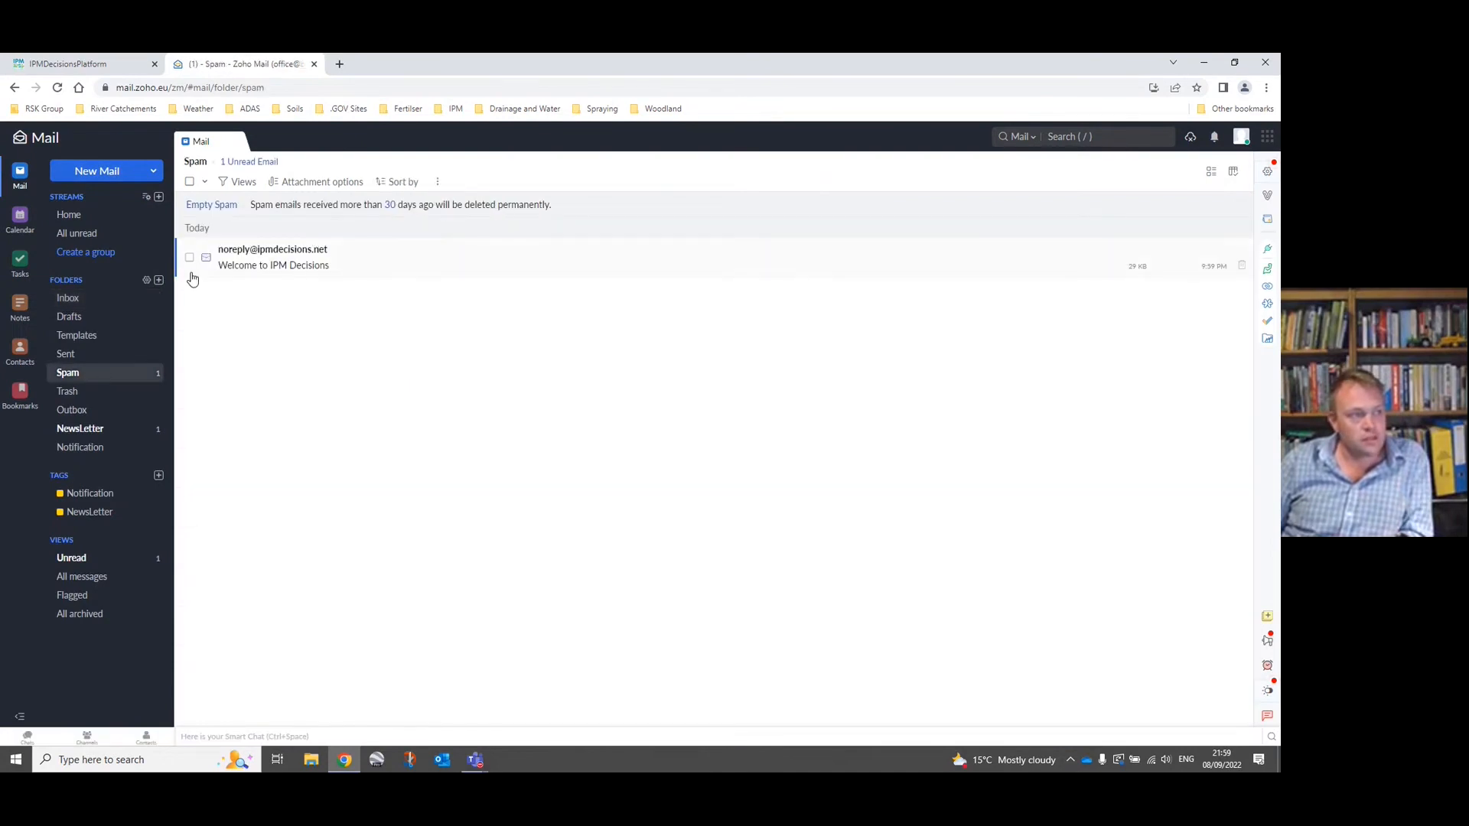
left_click(304, 266)
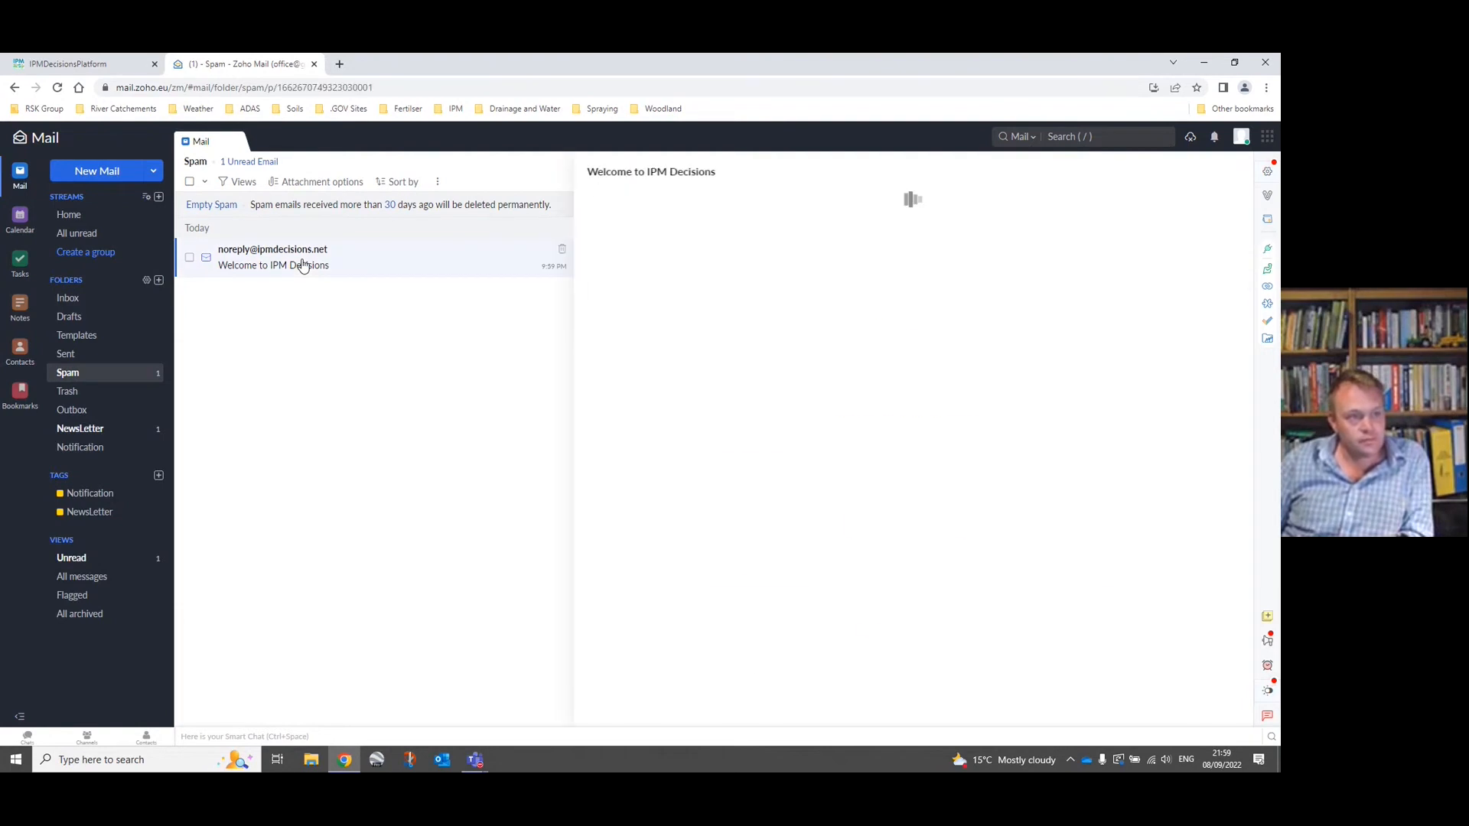
left_click(894, 534)
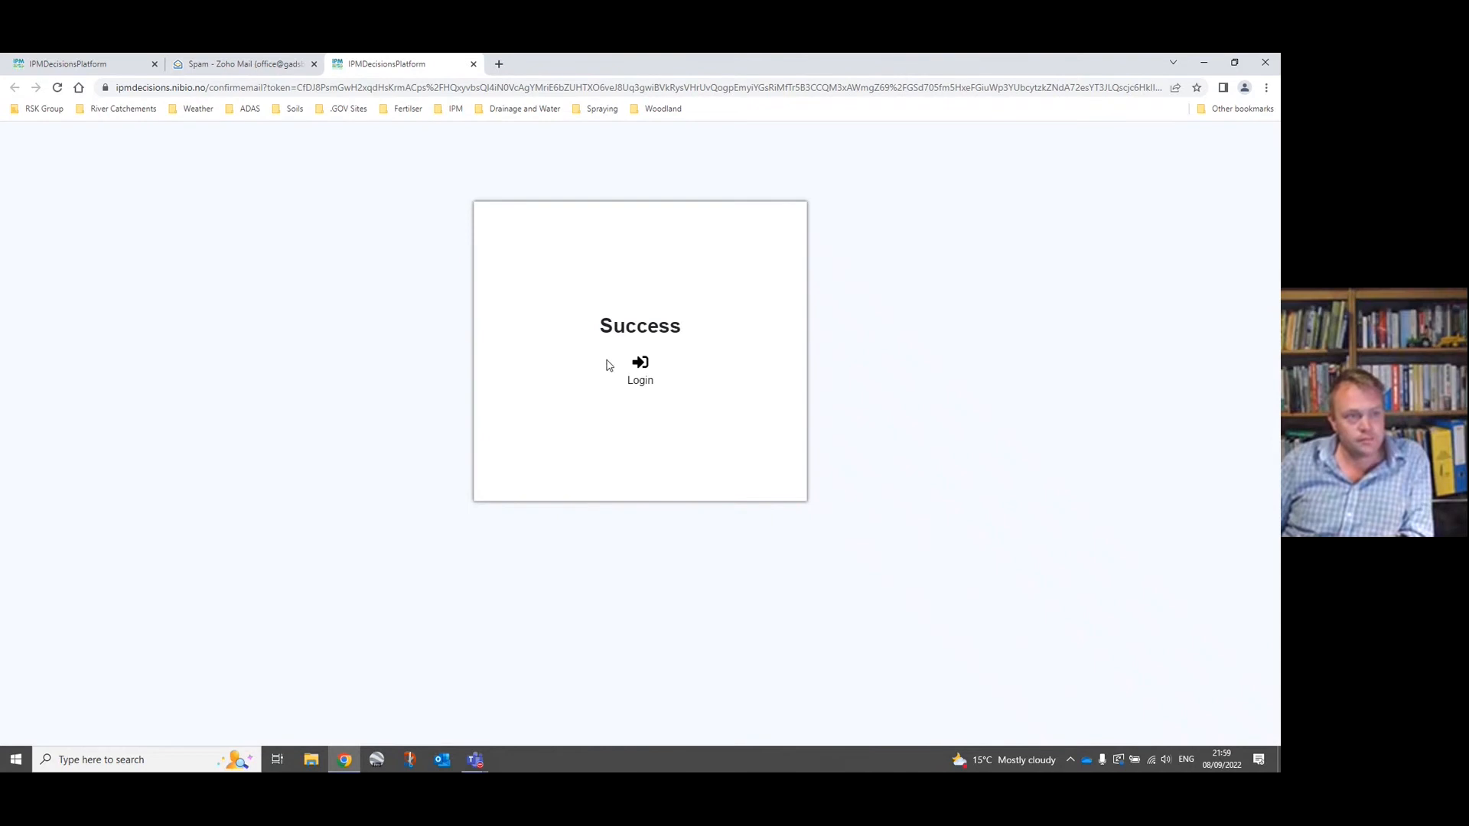
Go to the platform login from the confirmation page and replace the prefilled e-mail with the newly registered address.
left_click(643, 376)
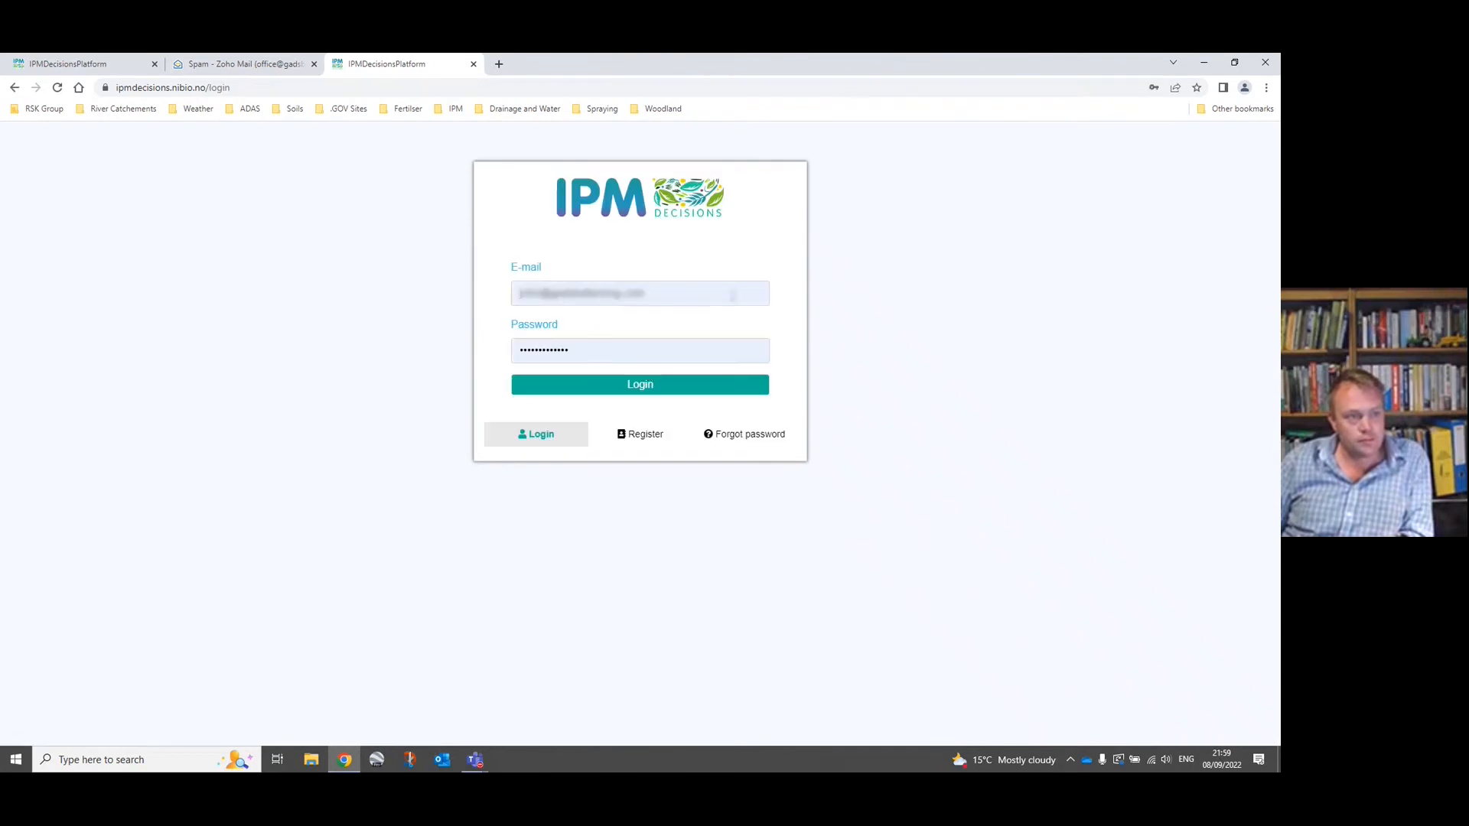
left_click(697, 295)
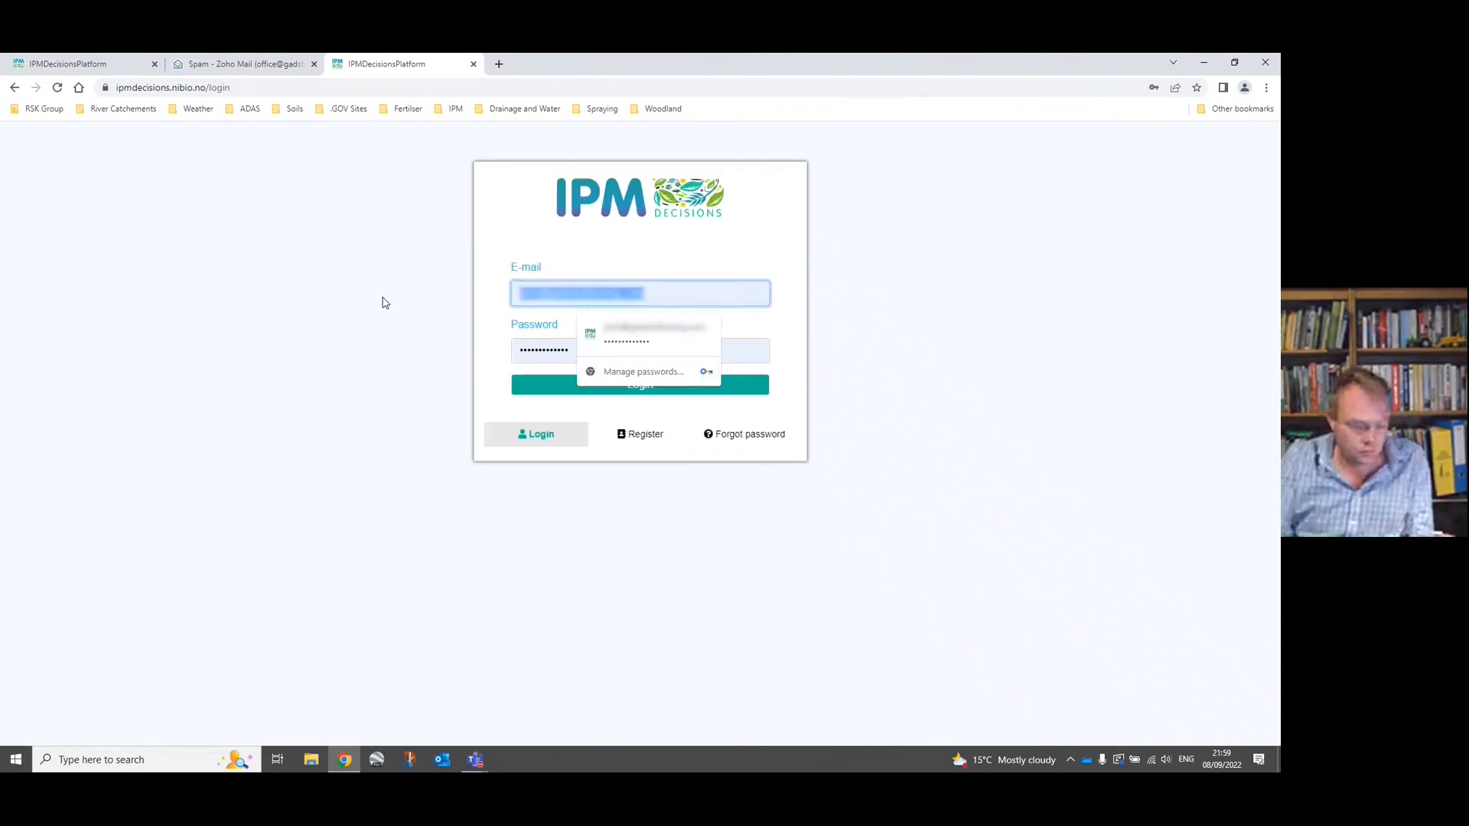
type("offic")
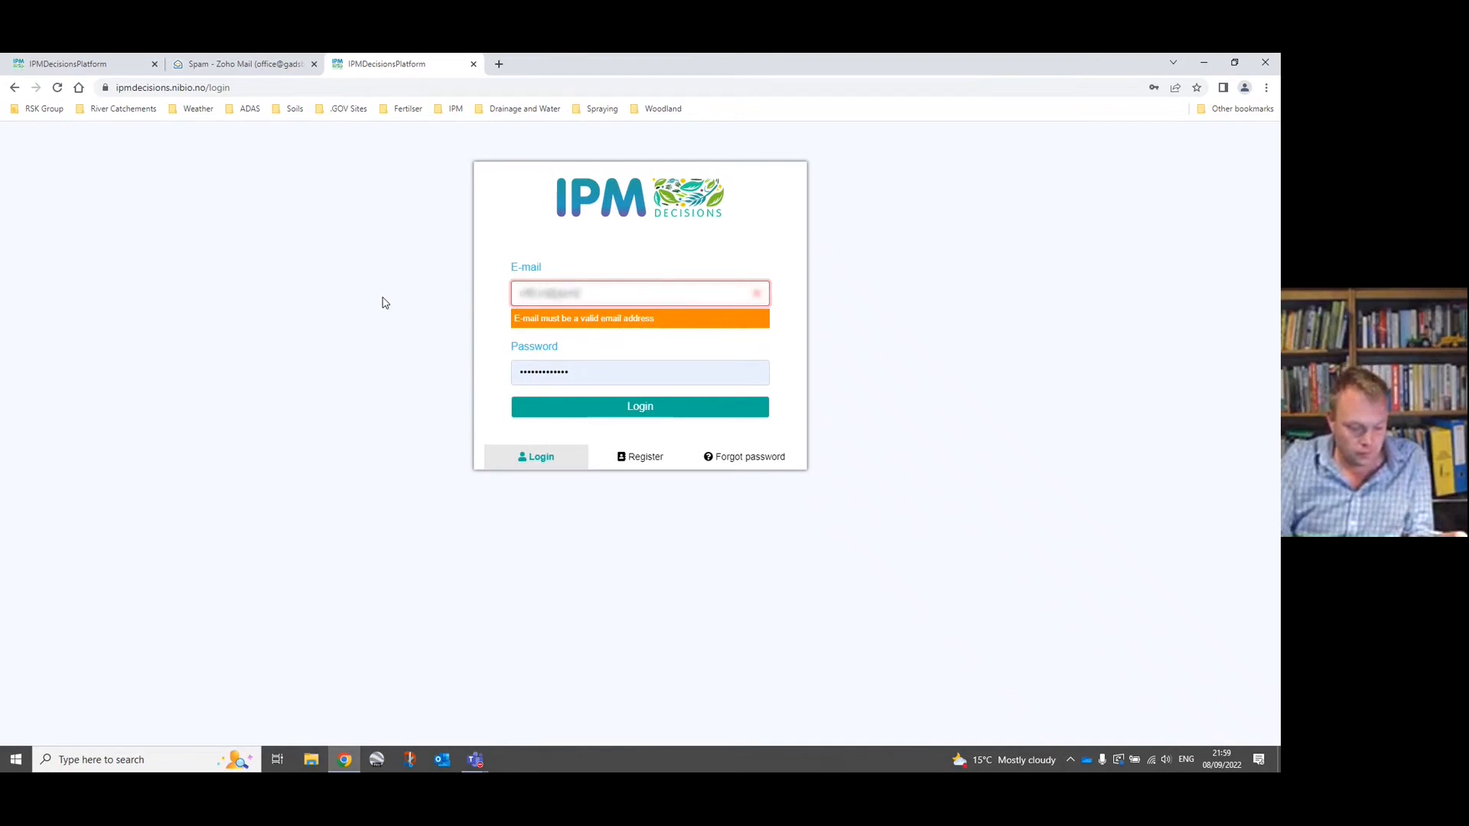
type(".c")
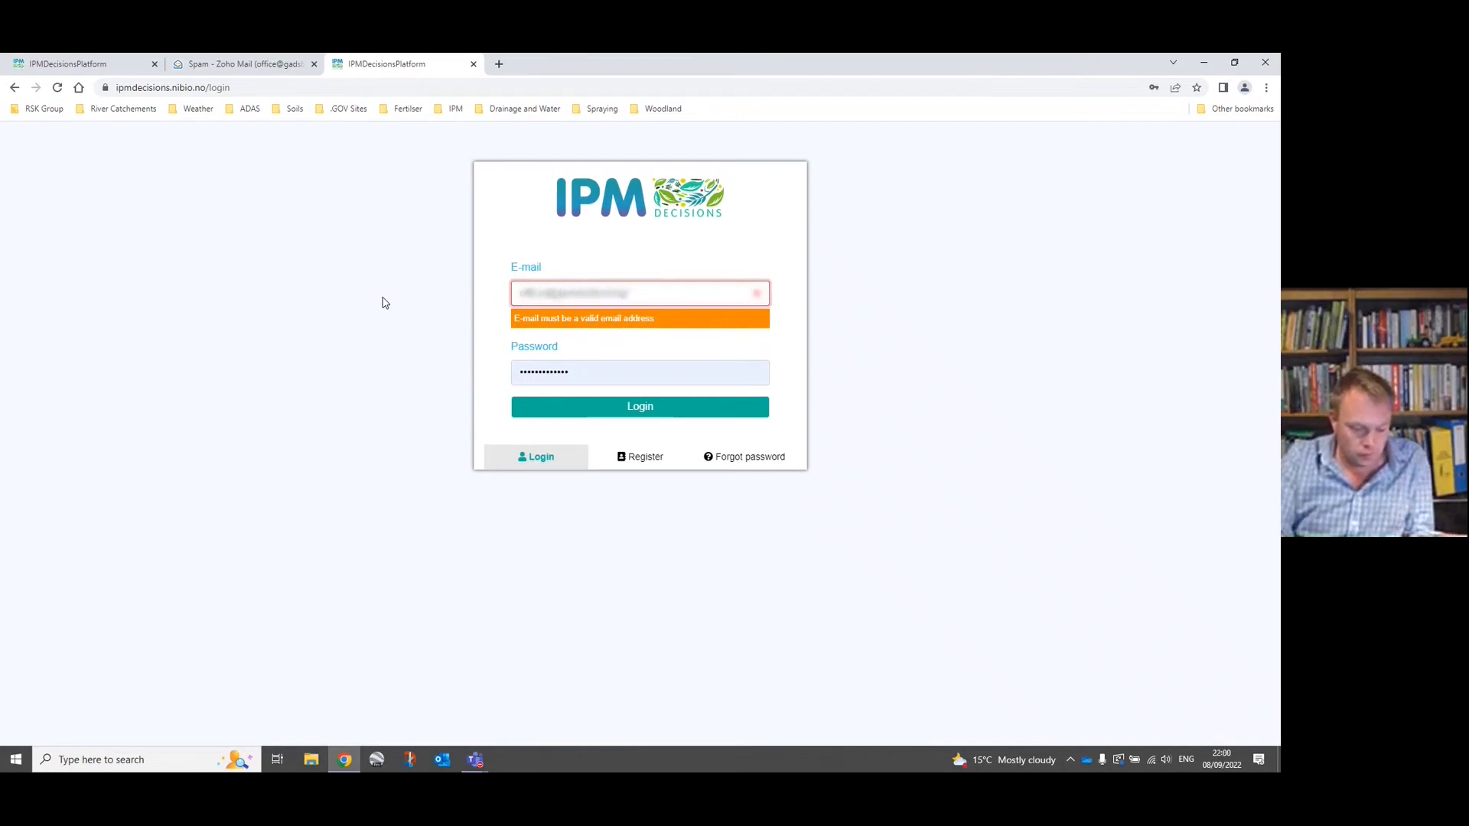
type("o")
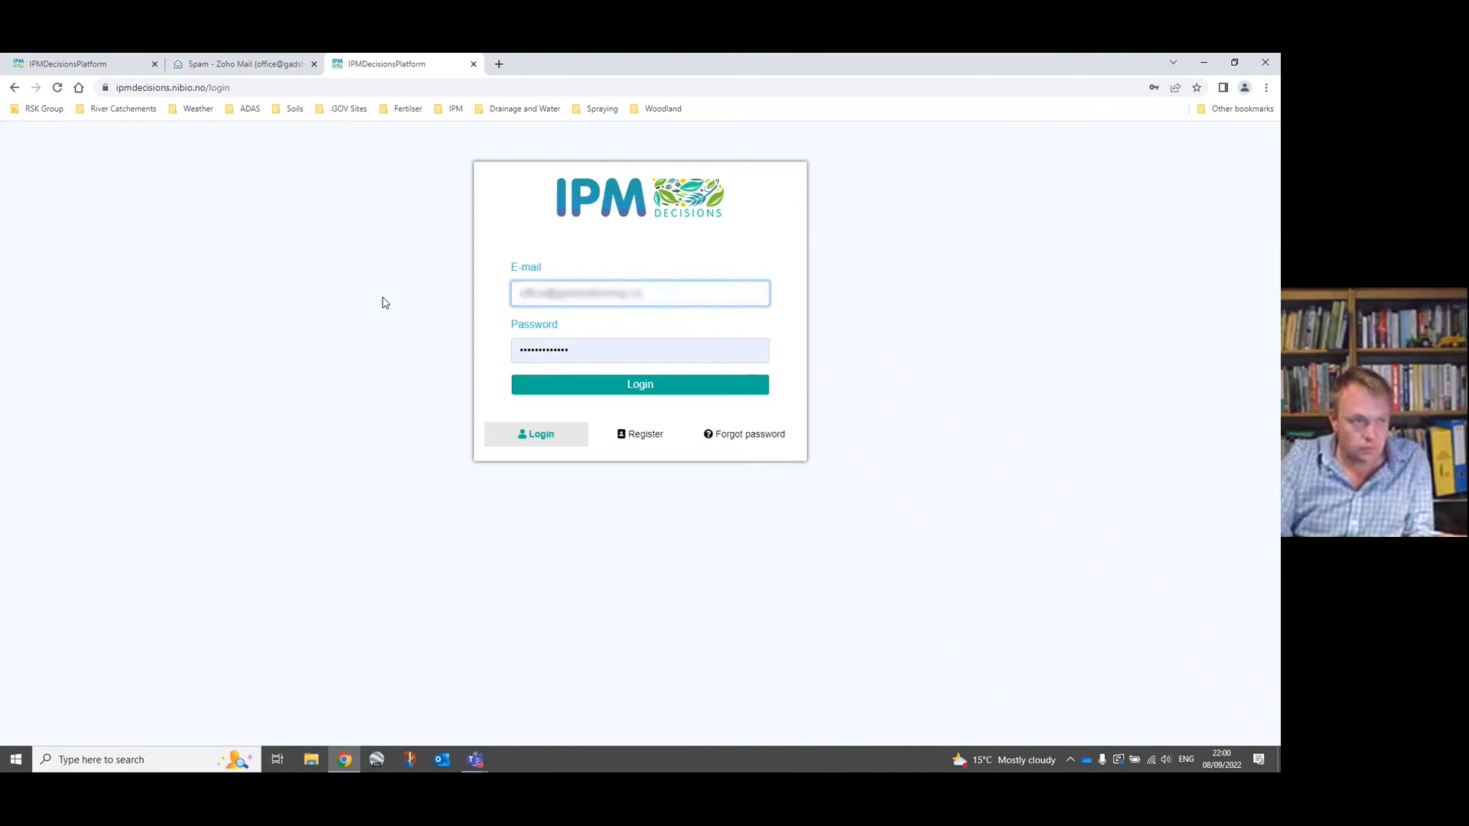
Replace the prefilled password with the new account's password and log in.
double_click(575, 345)
type("****")
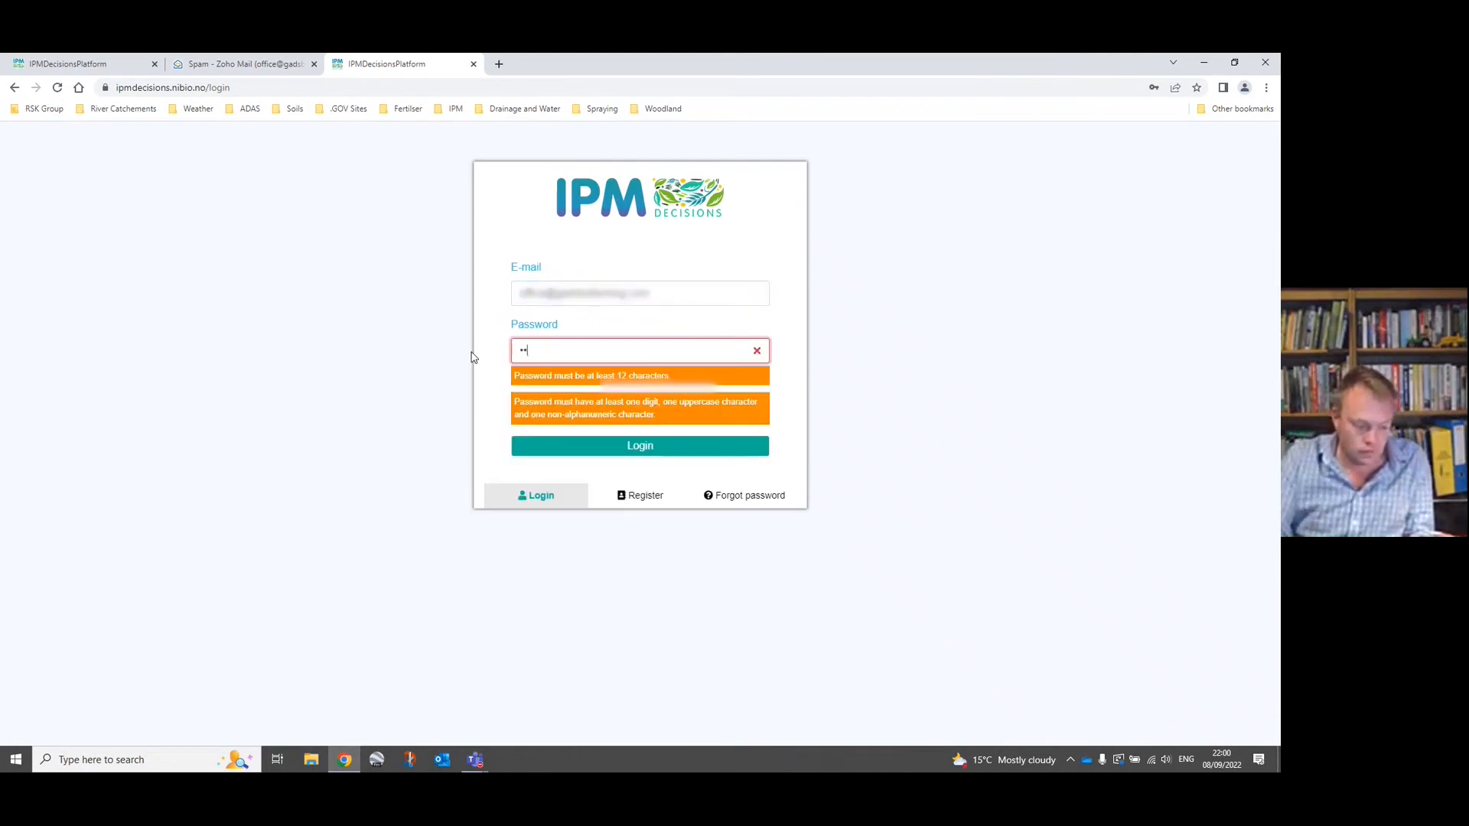
type("*******")
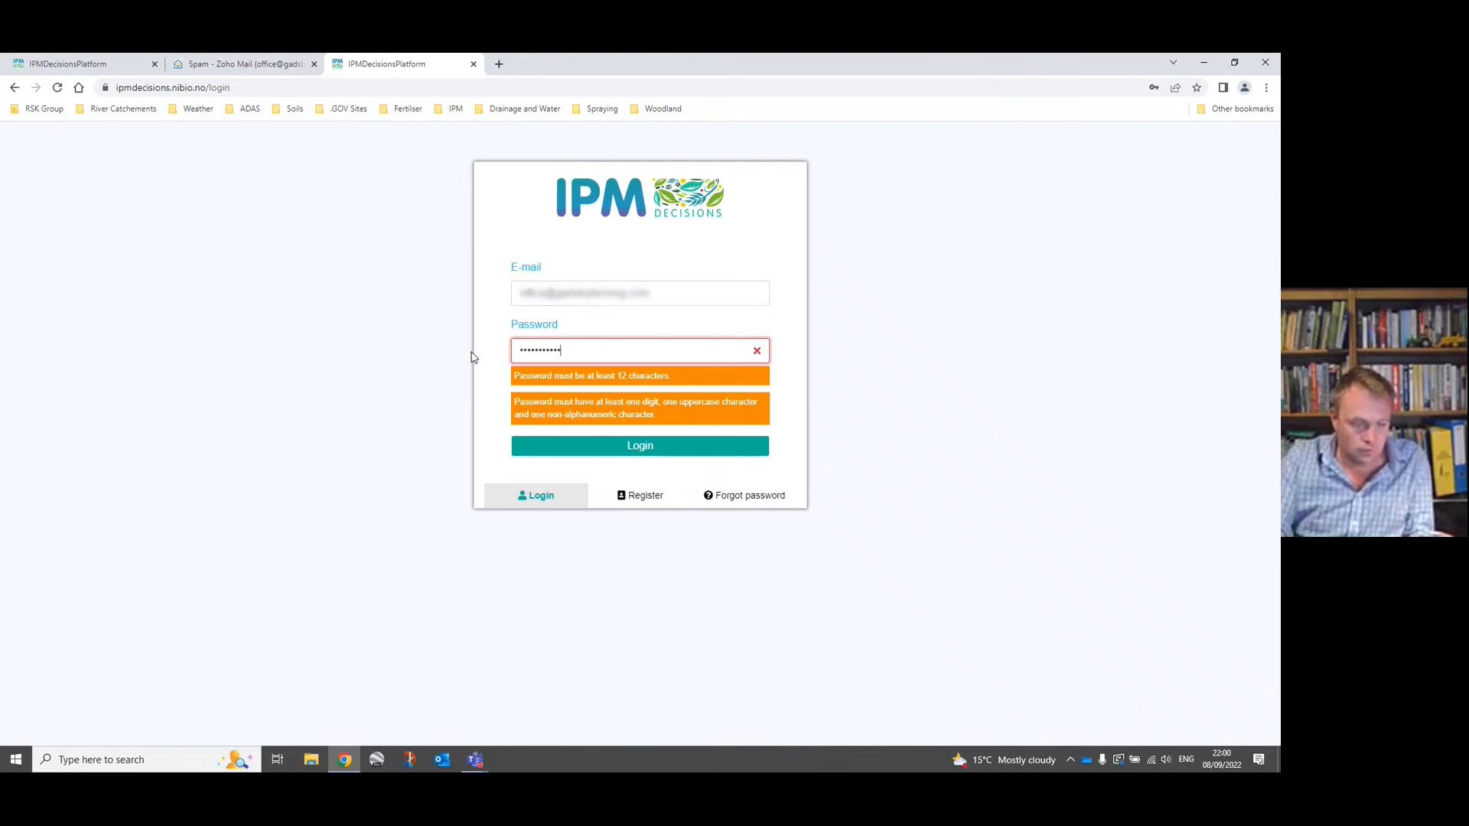
type("*")
left_click(581, 393)
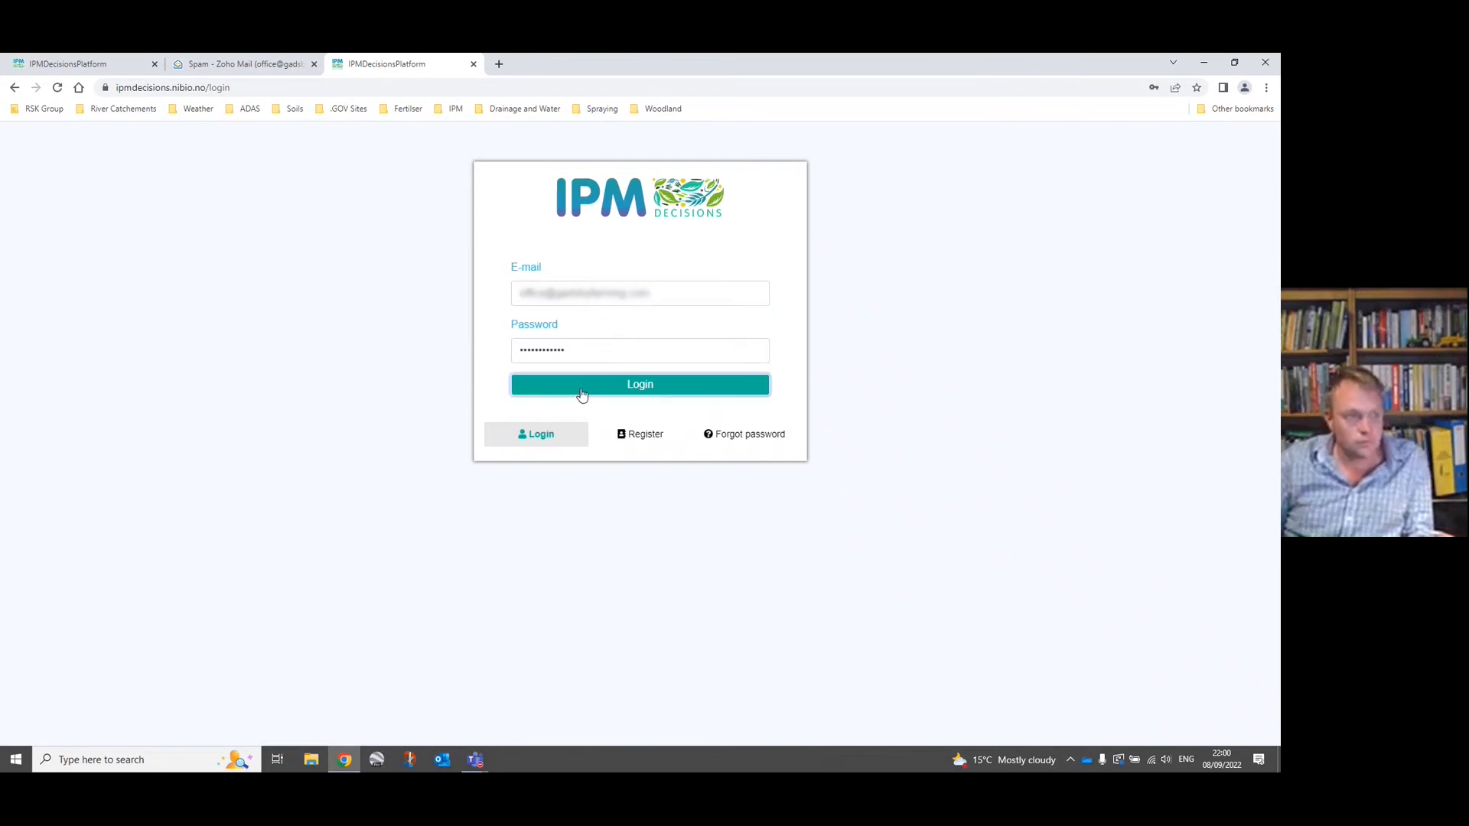
Start adding a farm in Farm Management and name it "Low Marsh Meadow".
left_click(1128, 280)
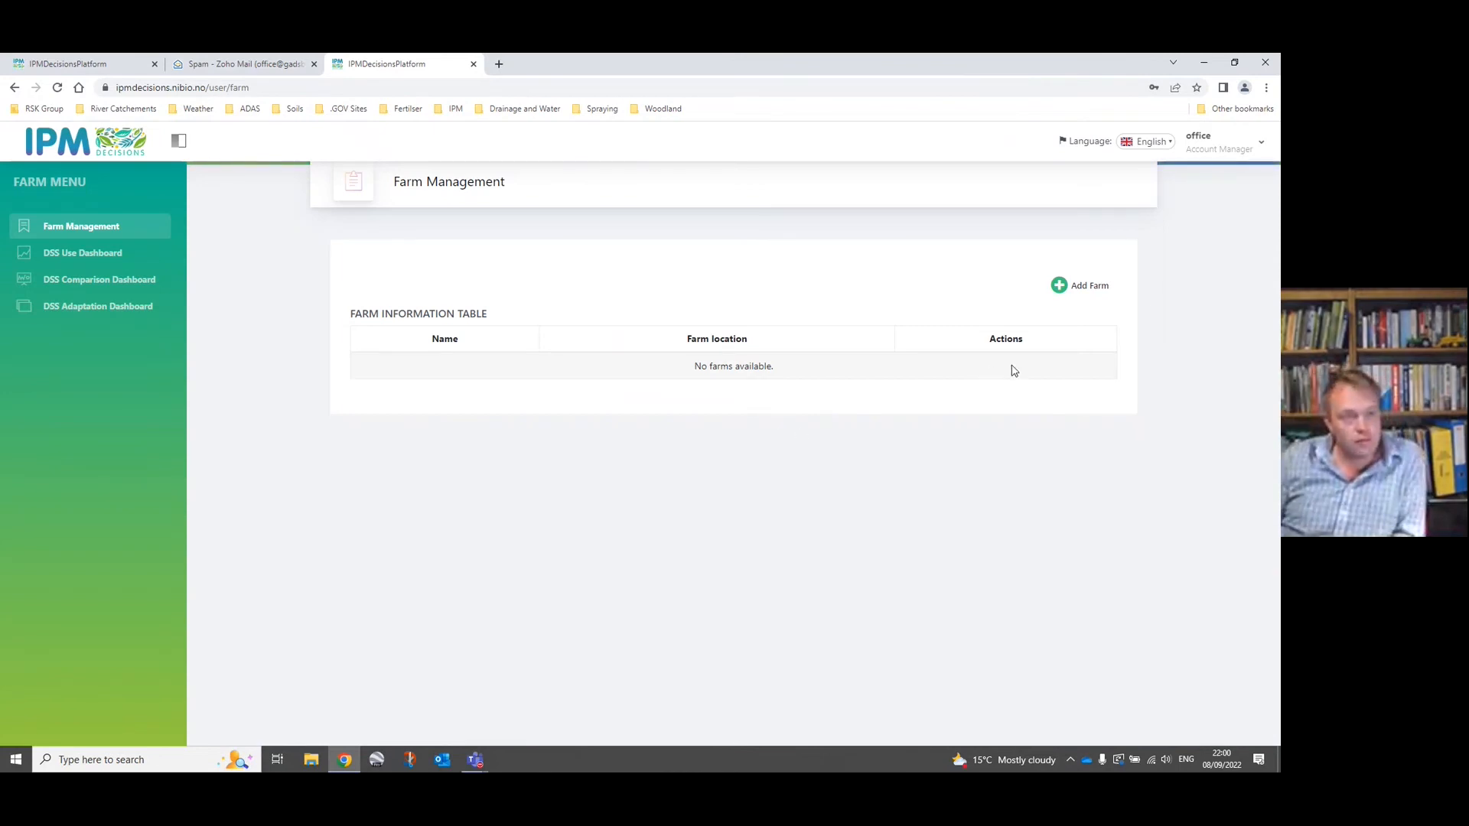
left_click(1059, 289)
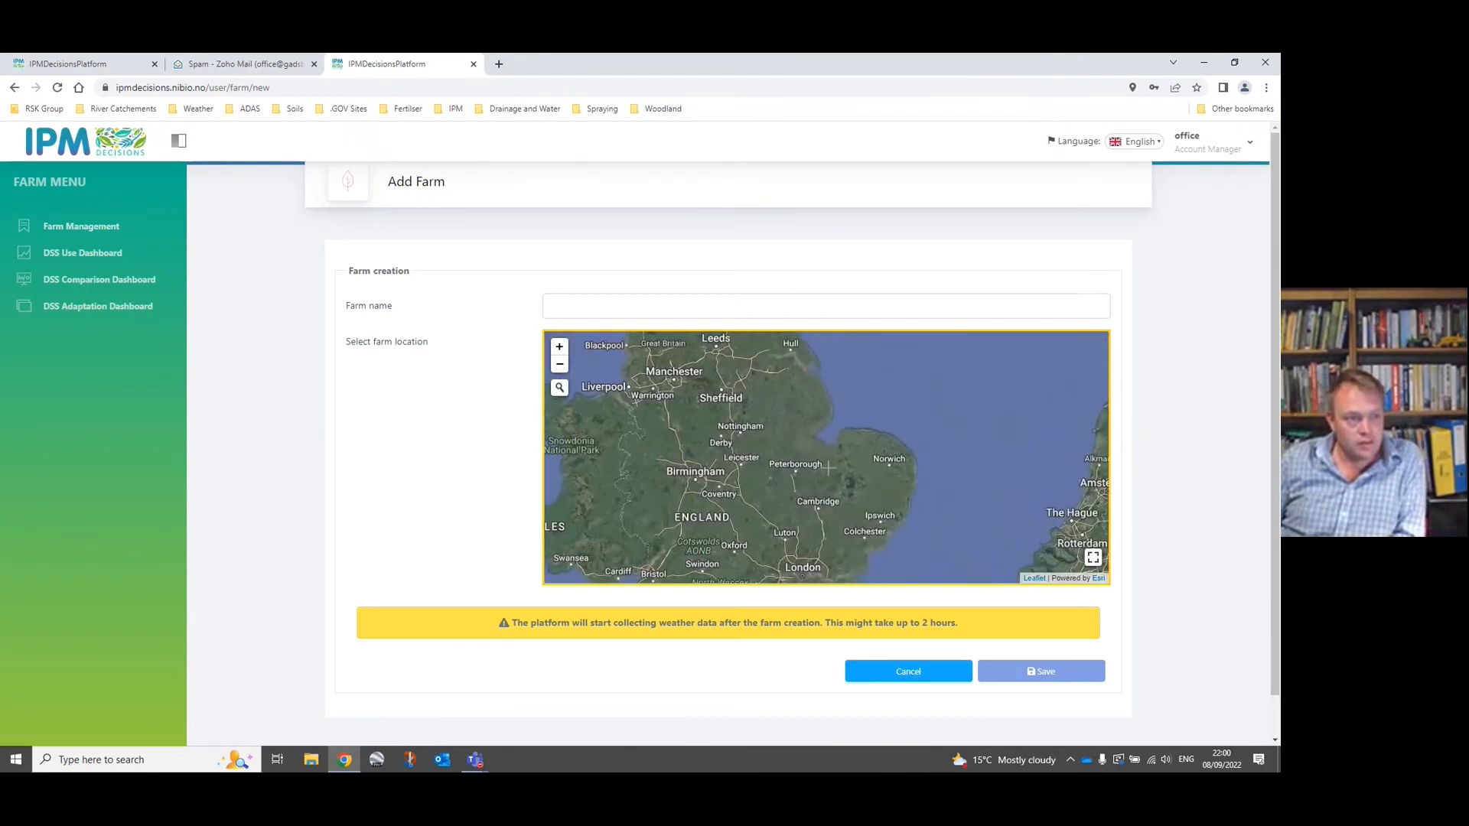
left_click(605, 308)
type("Low ")
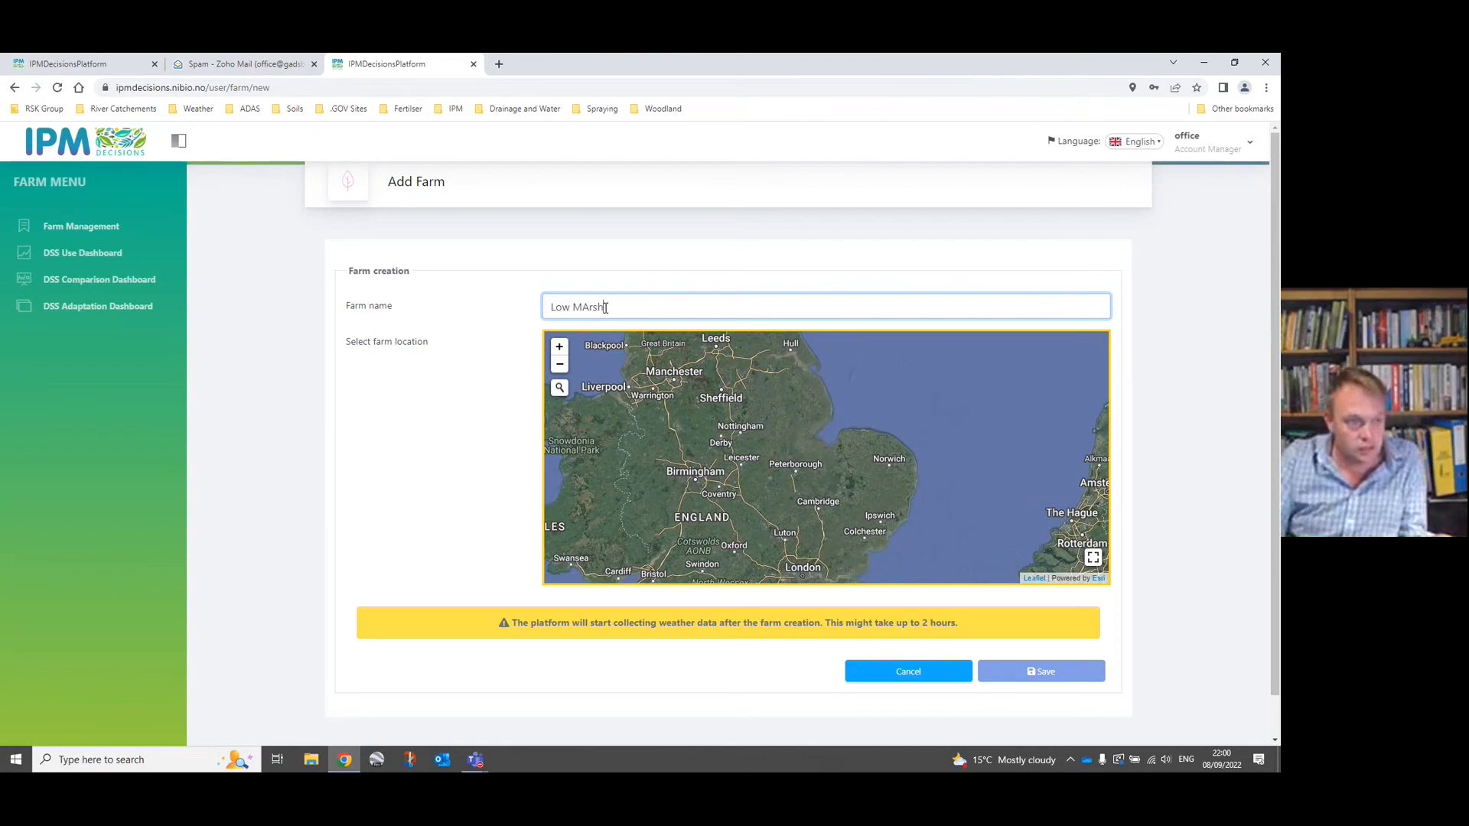
type("MAr")
key("BackSpace")
key("BackSpace")
type("ar")
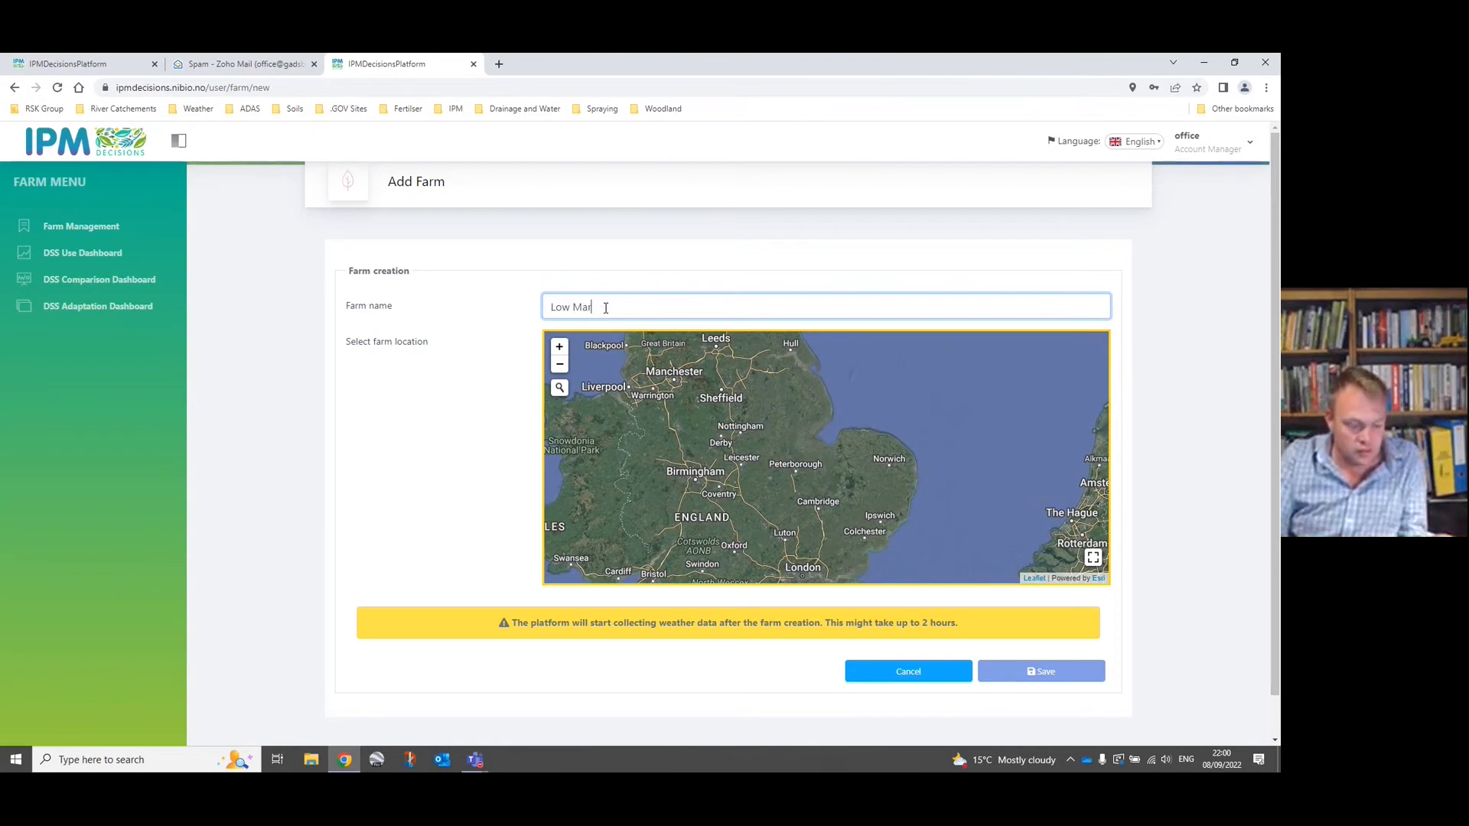
type("sh Meadow")
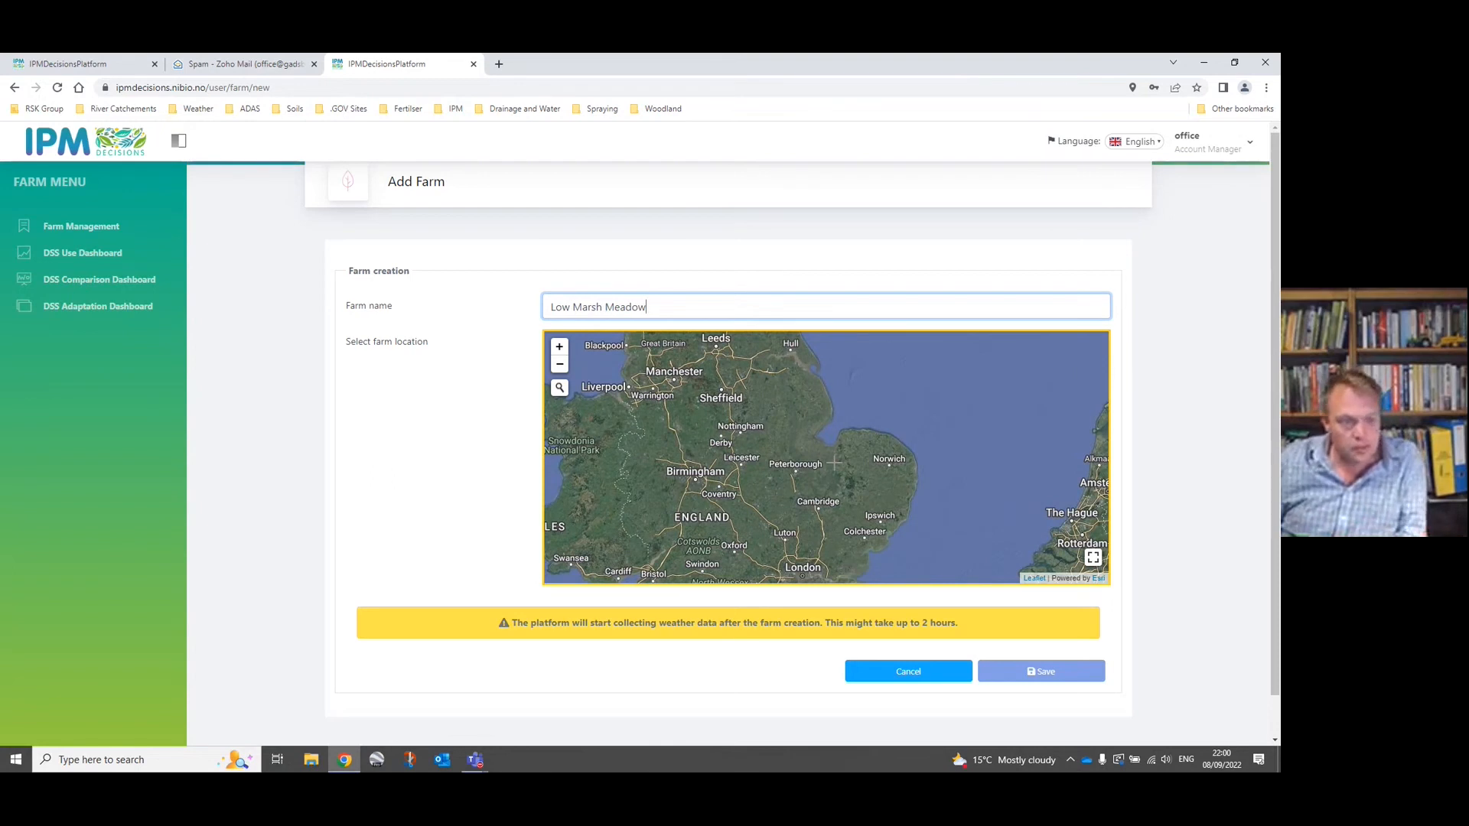
Place the farm's location on the map northeast of Outwell, just southeast of The Tyre Shop, and save the farm.
scroll(833, 462, "up", 2)
scroll(833, 462, "up", 3)
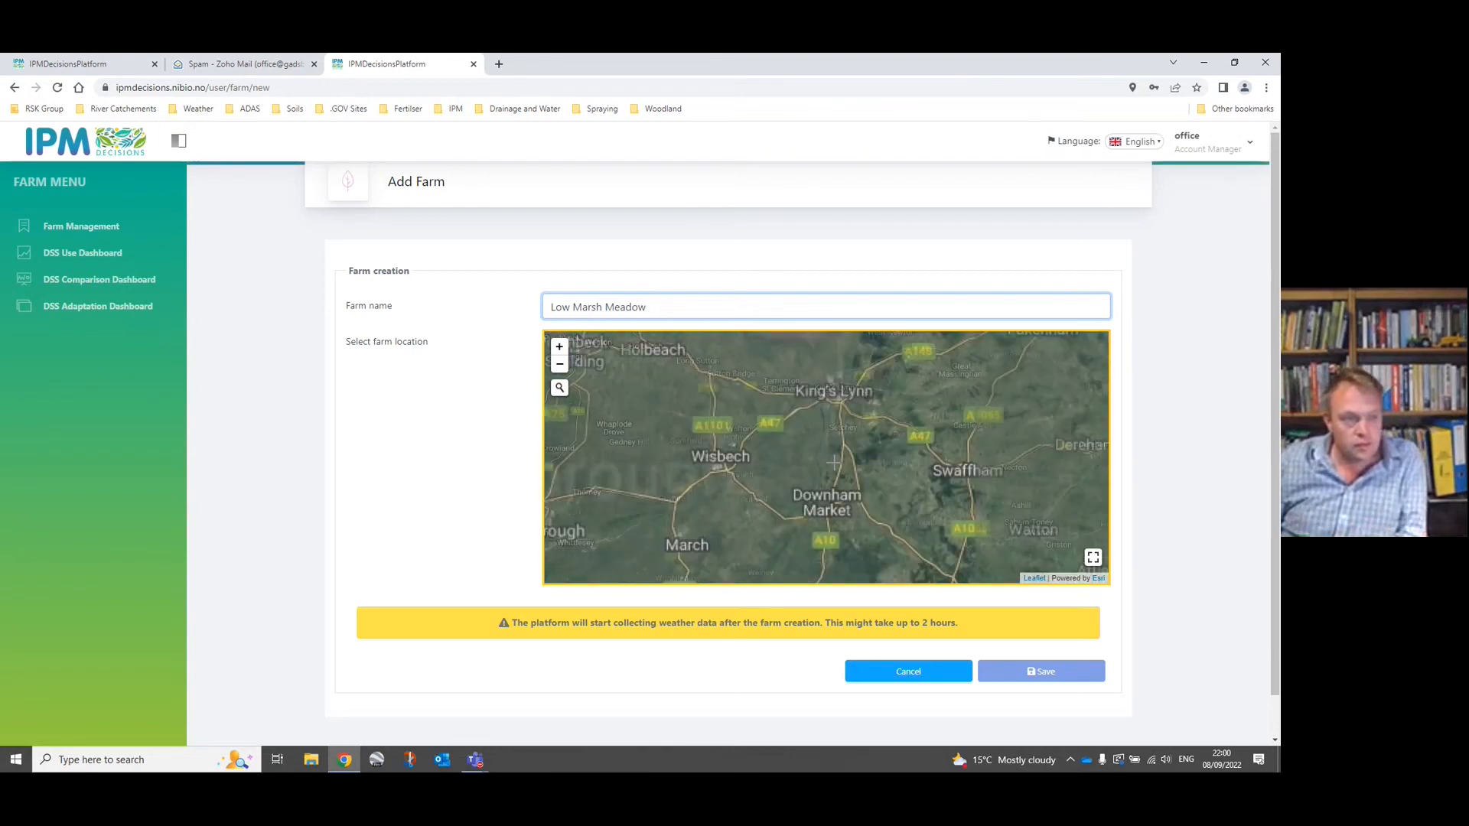
scroll(833, 462, "up", 2)
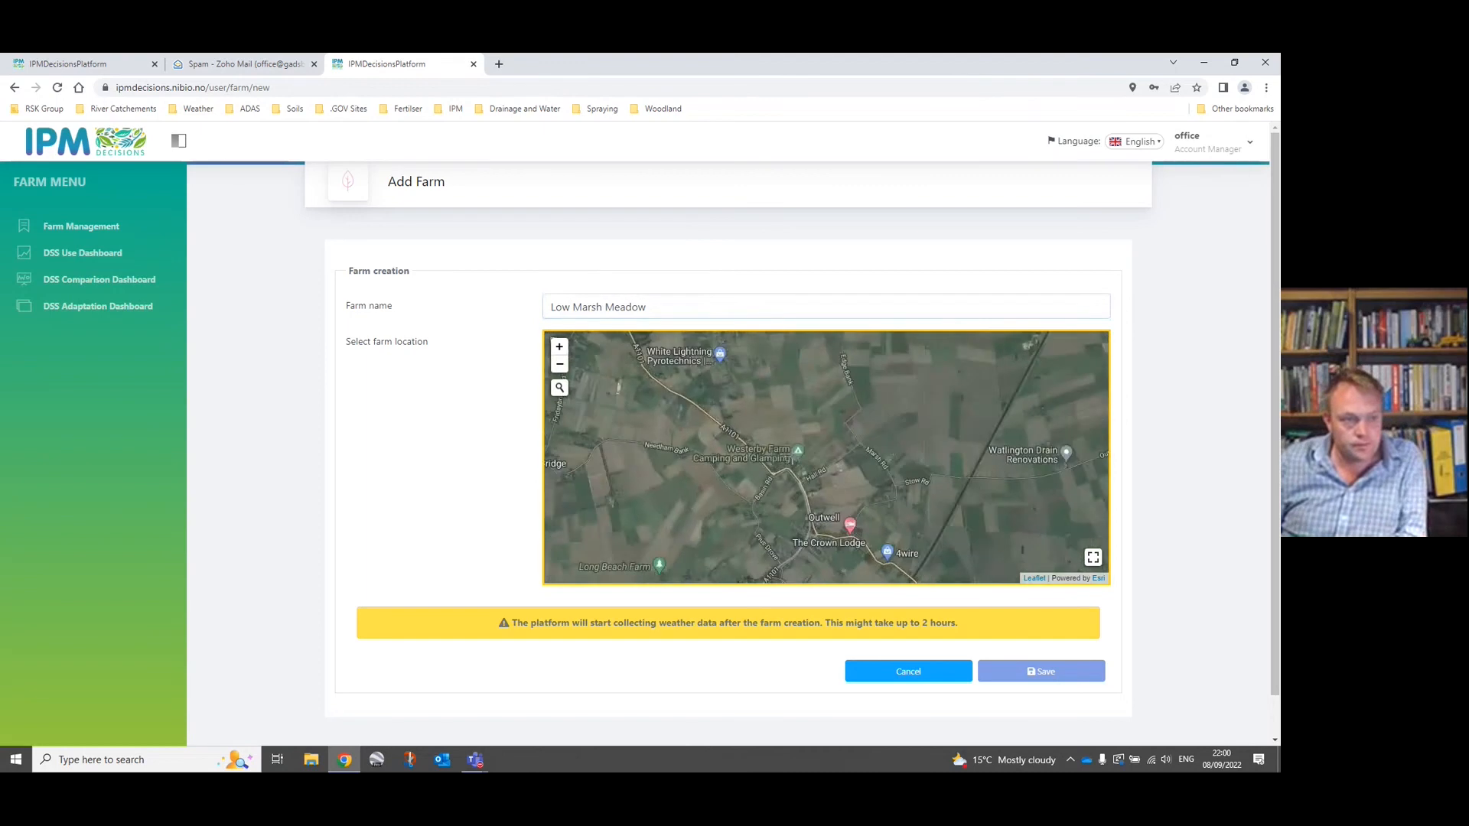
left_click_drag(790, 433, 742, 426)
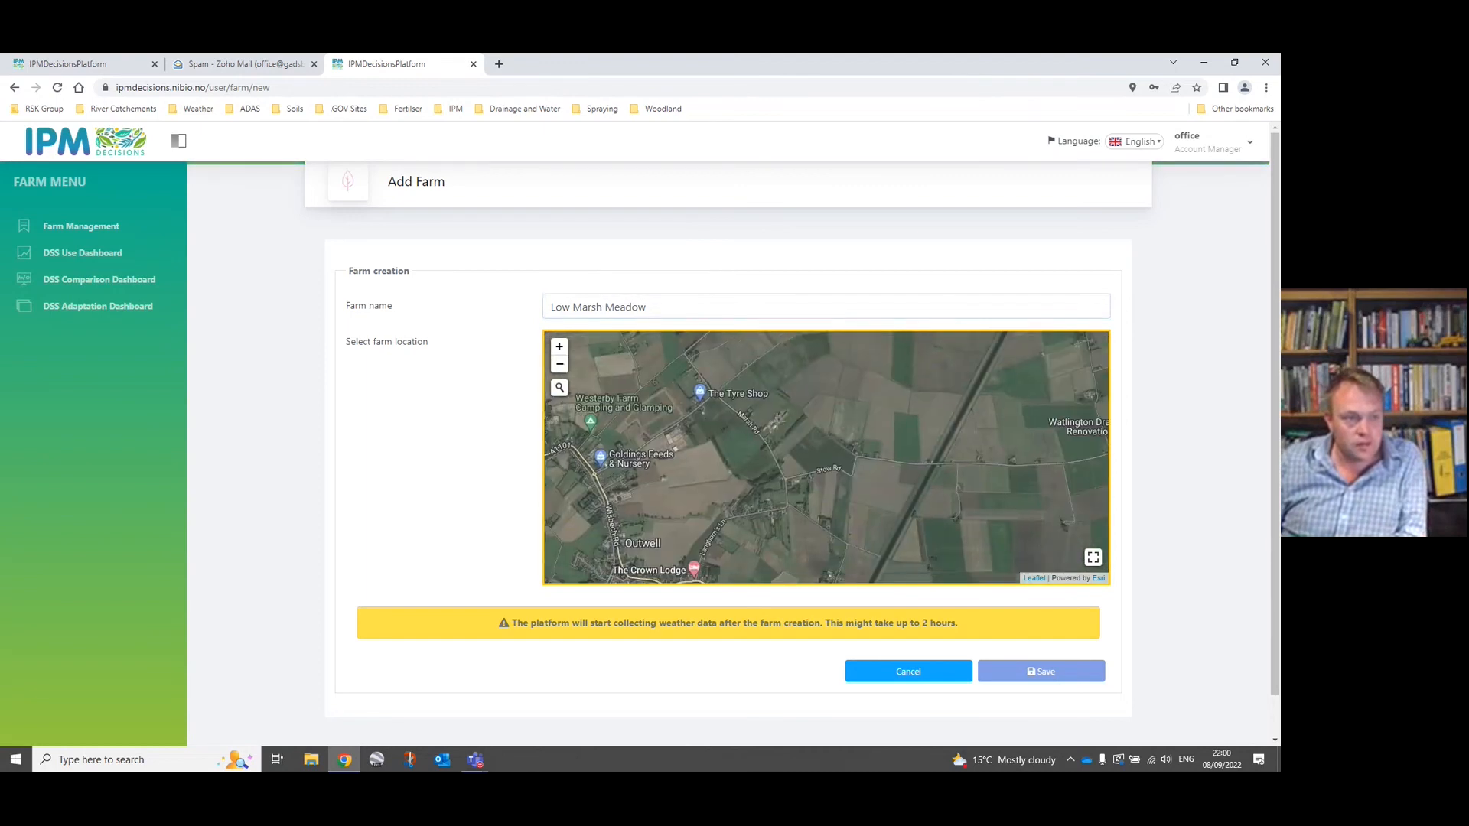
left_click(778, 425)
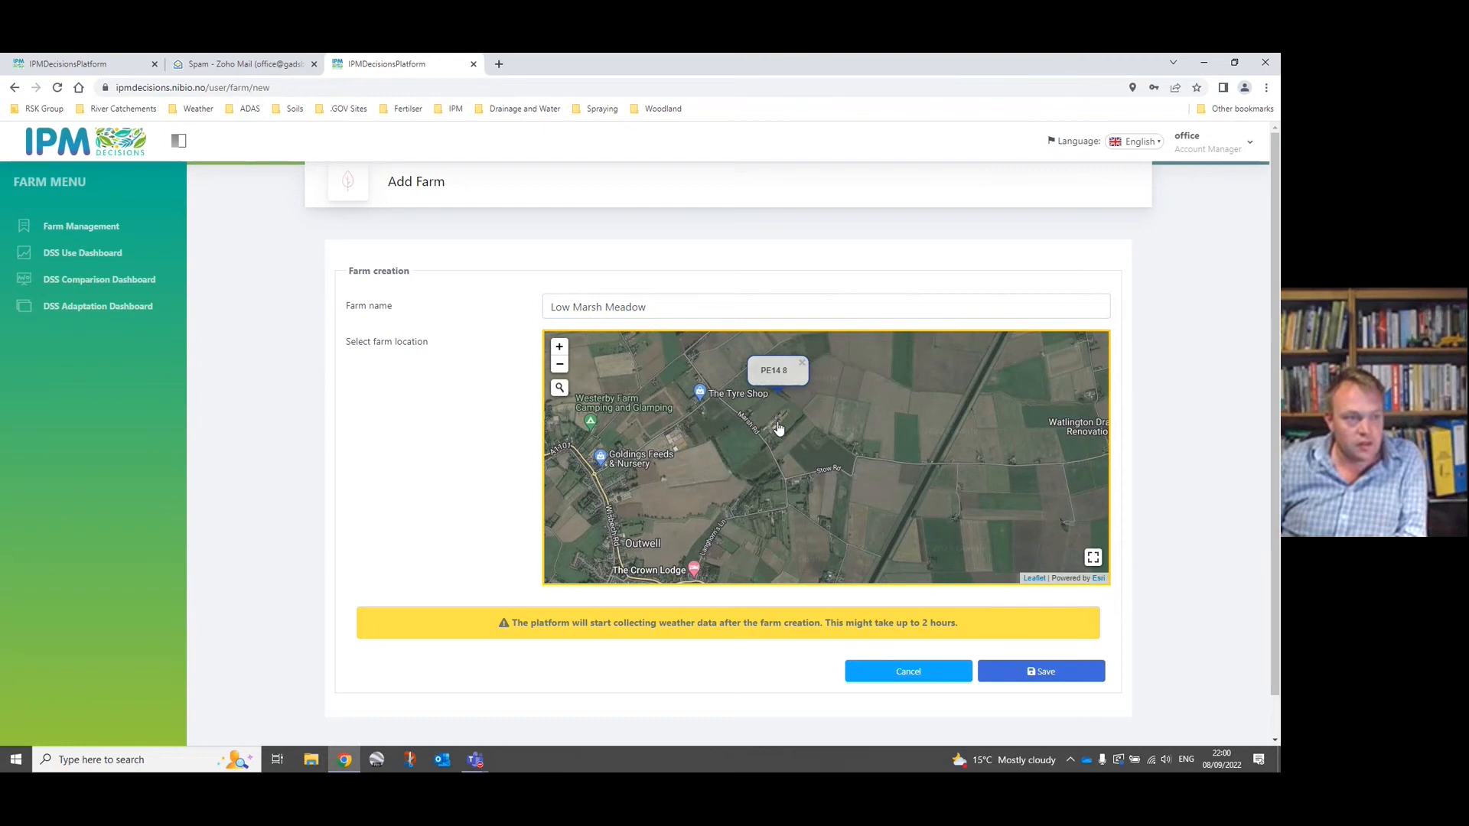
left_click(1016, 679)
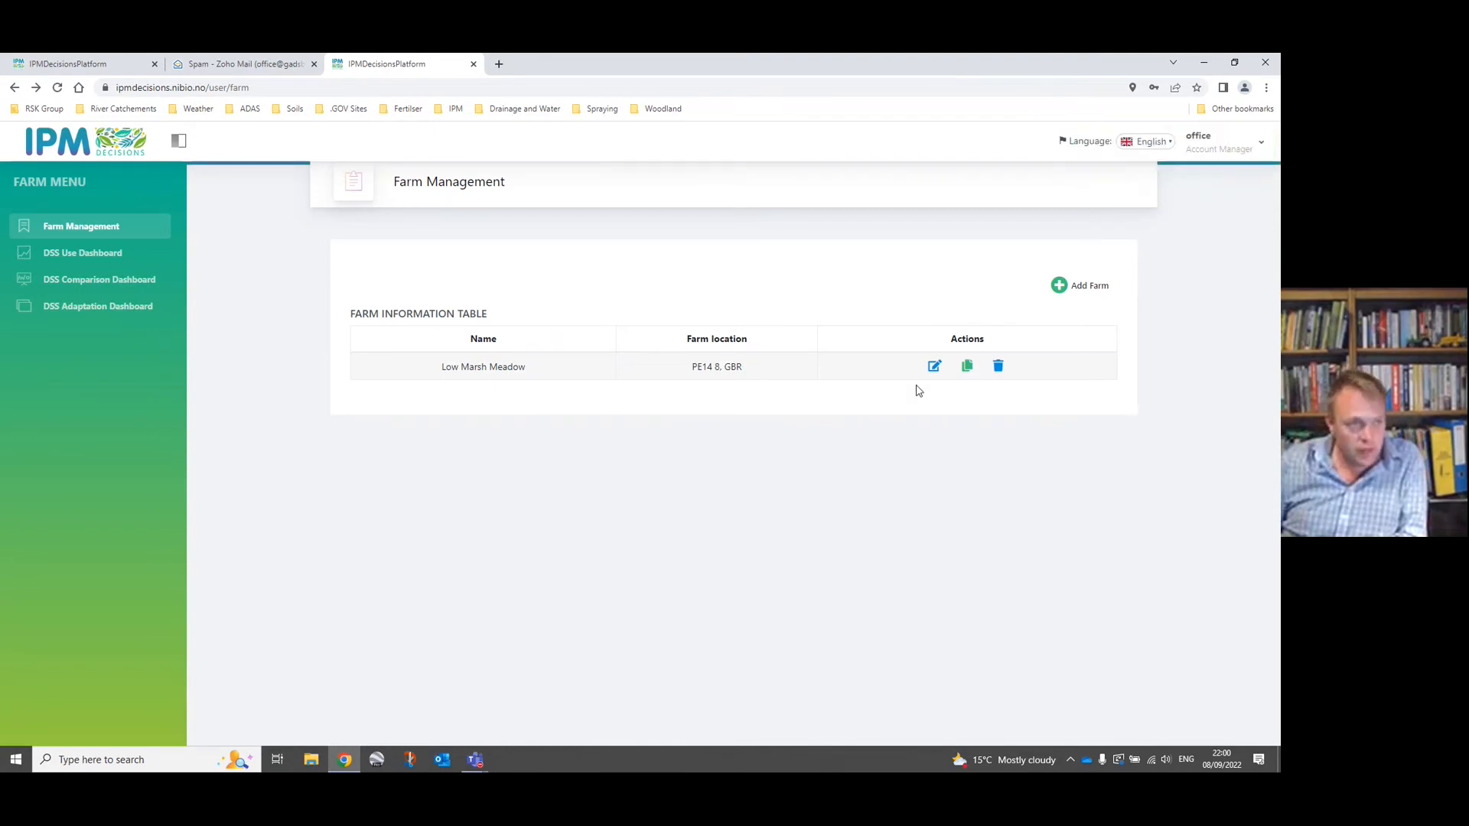
Open the Low Marsh Meadow farm for editing and start adding DSS models to it.
left_click(934, 369)
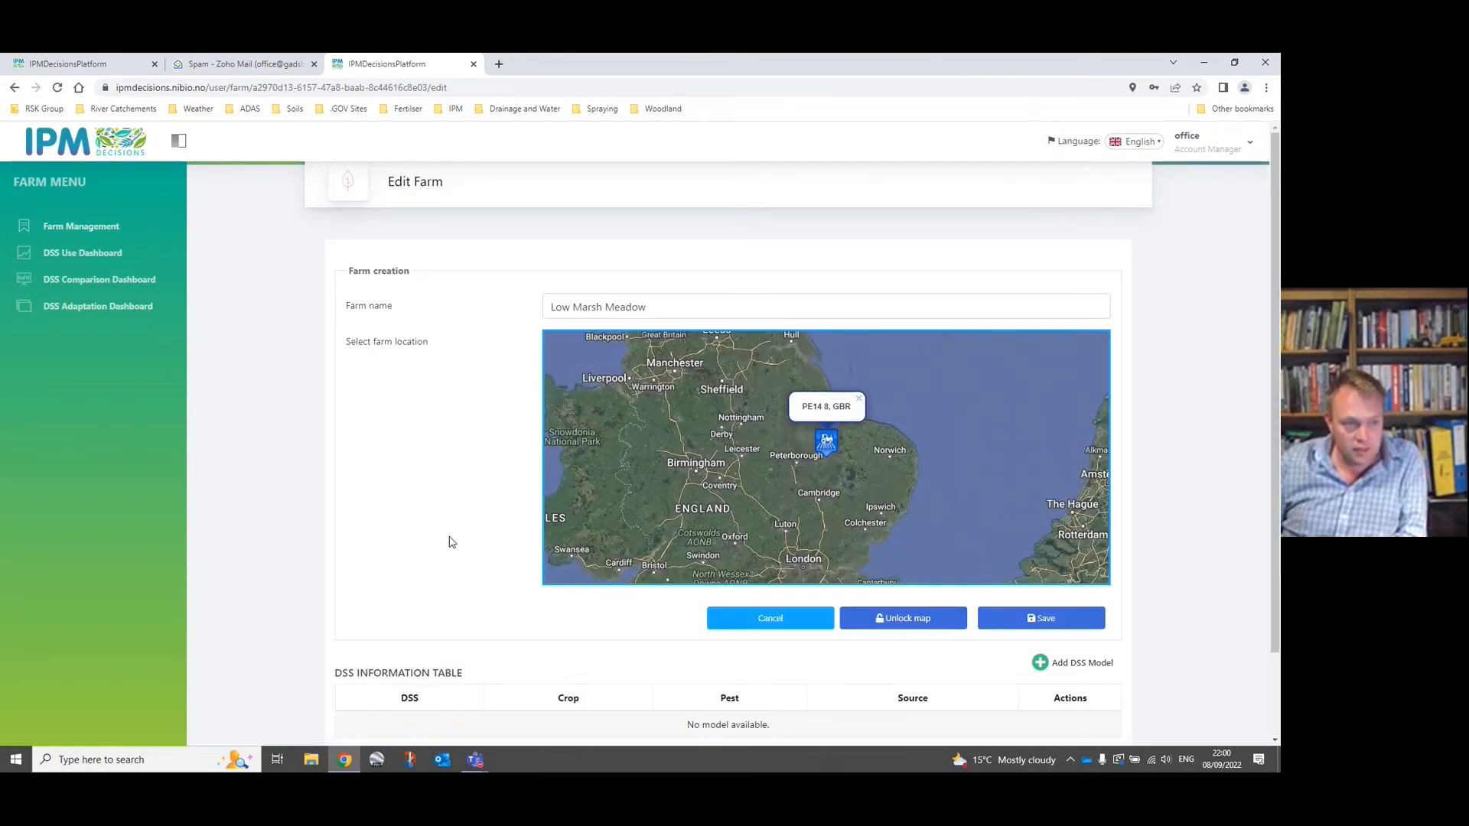
scroll(452, 541, "down", 3)
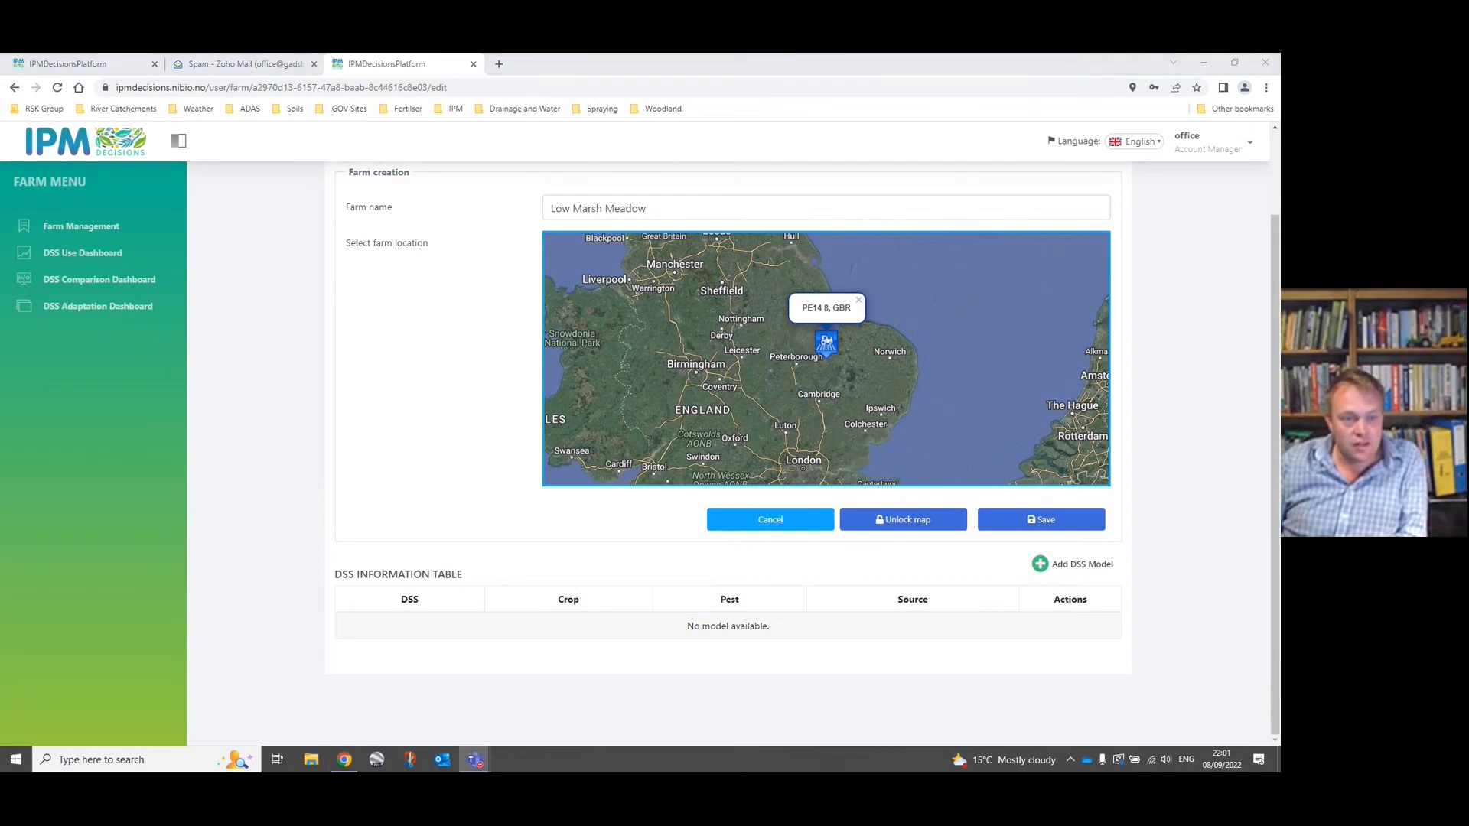
left_click(1040, 566)
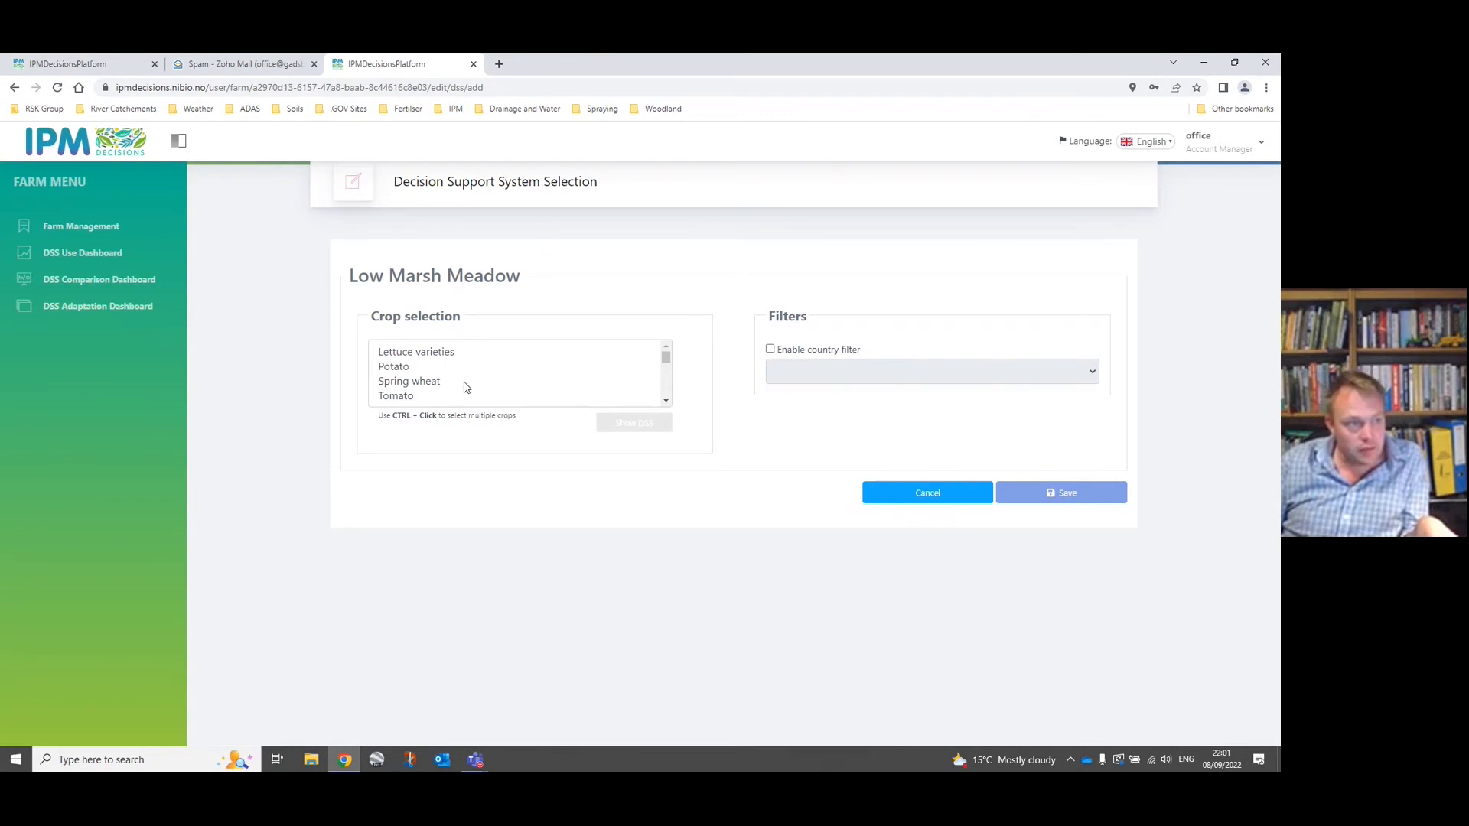
Select Spring wheat, Oilseed rape and Winter wheat together as the crops for the farm's DSS selection.
left_click(439, 383)
scroll(459, 388, "down", 2)
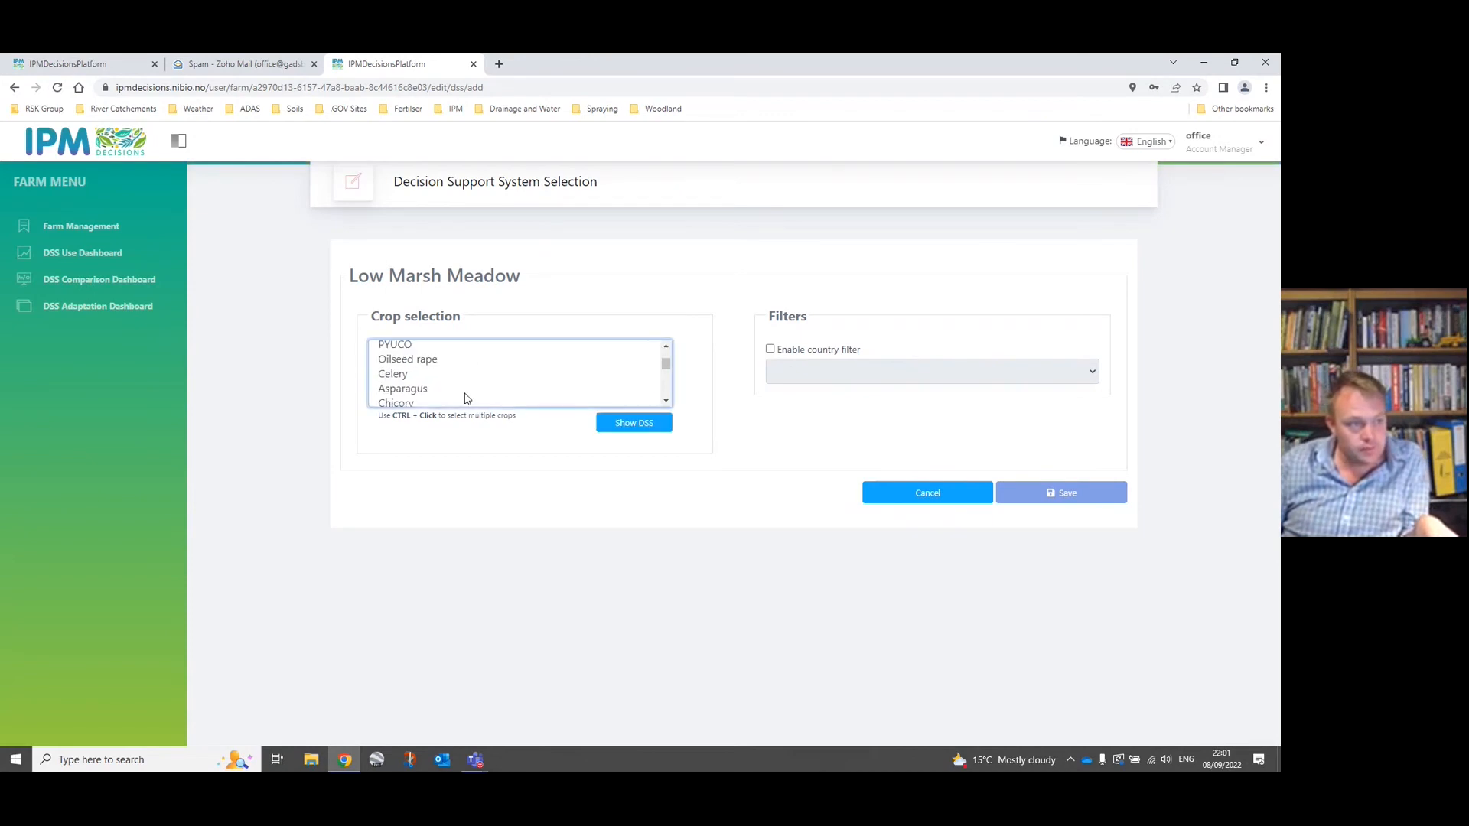
scroll(523, 393, "up", 2)
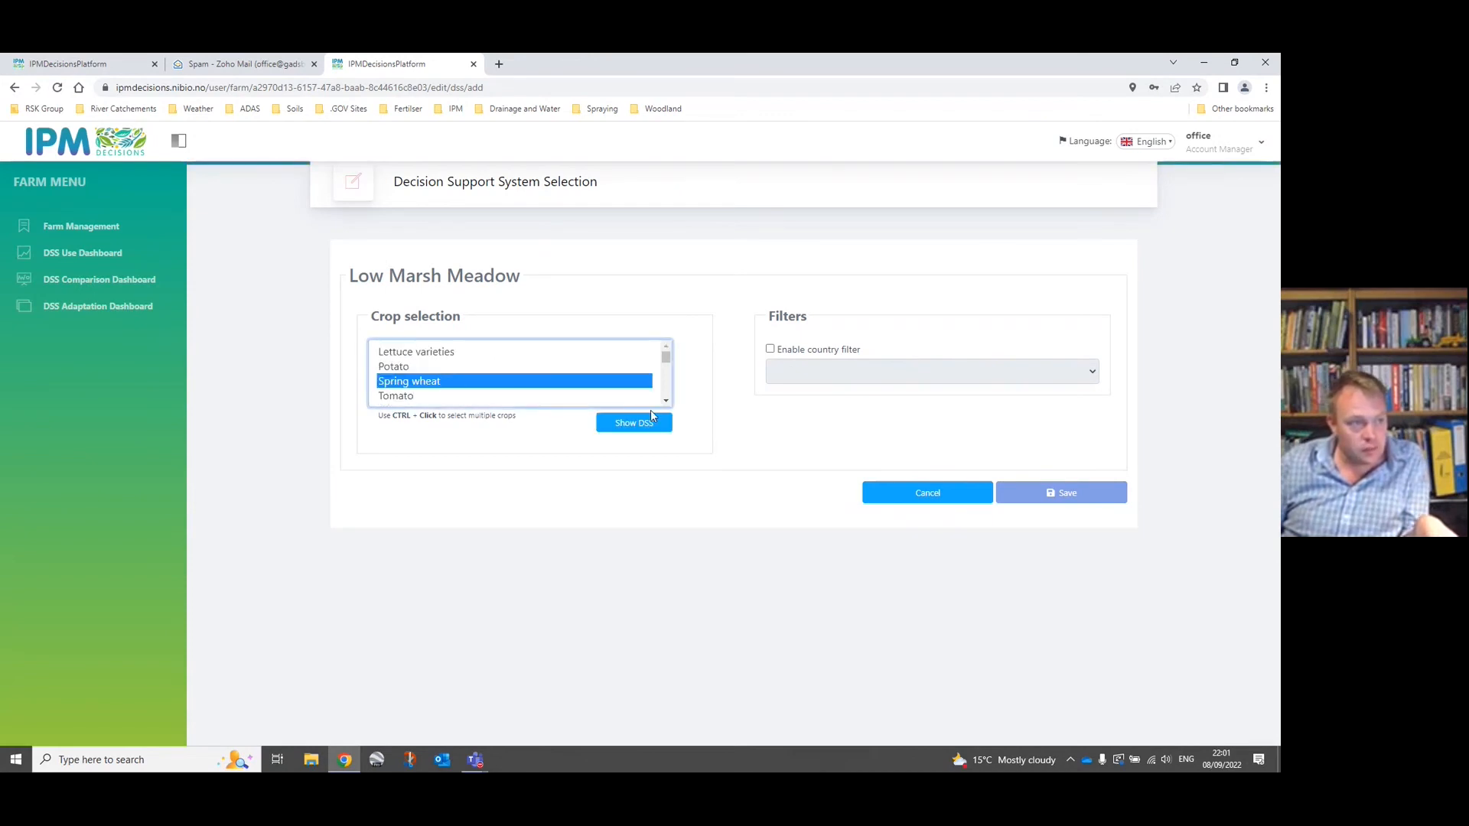
scroll(421, 397, "down", 2)
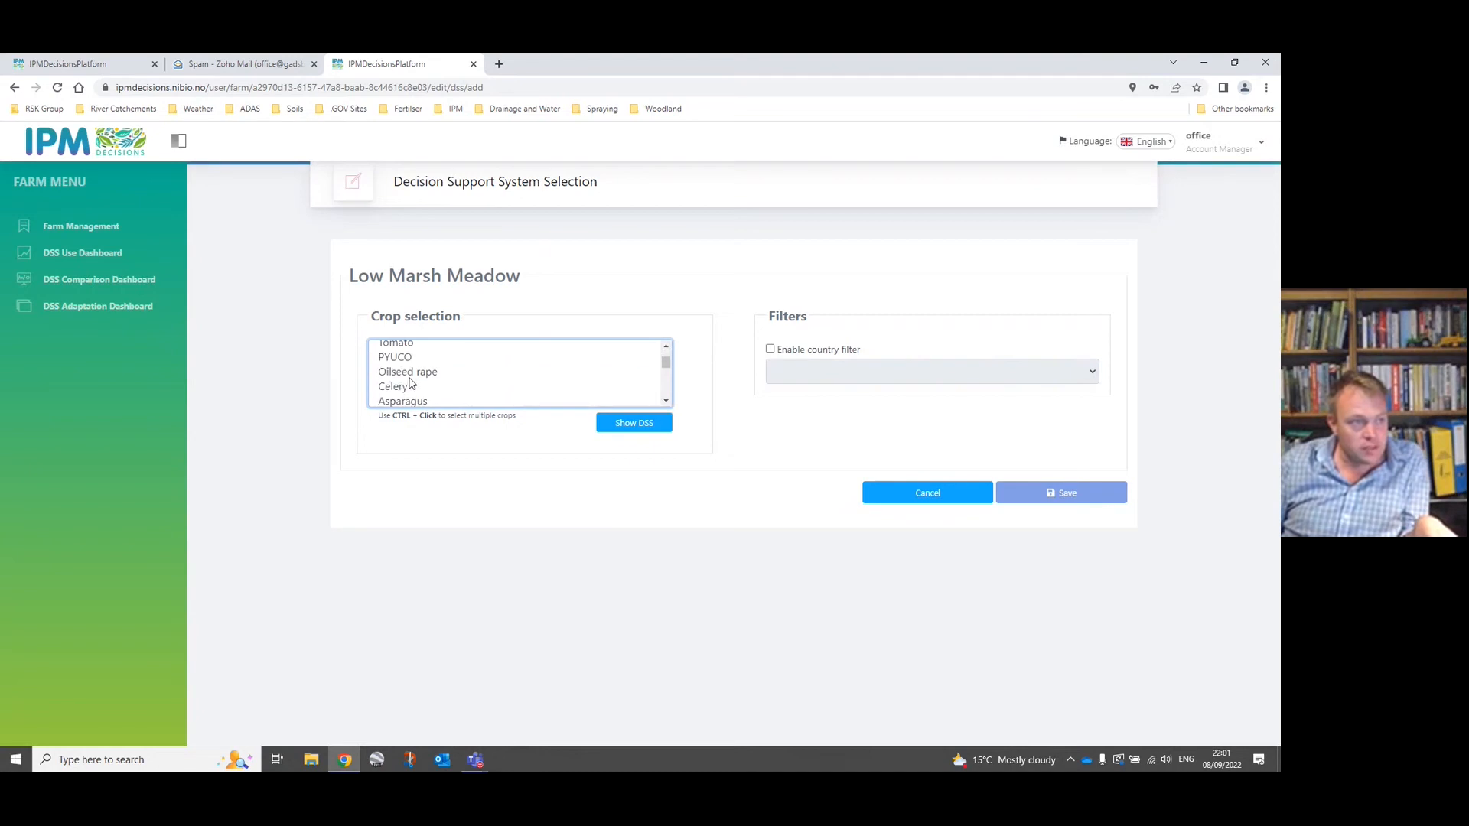
left_click(414, 374)
scroll(669, 408, "down", 3)
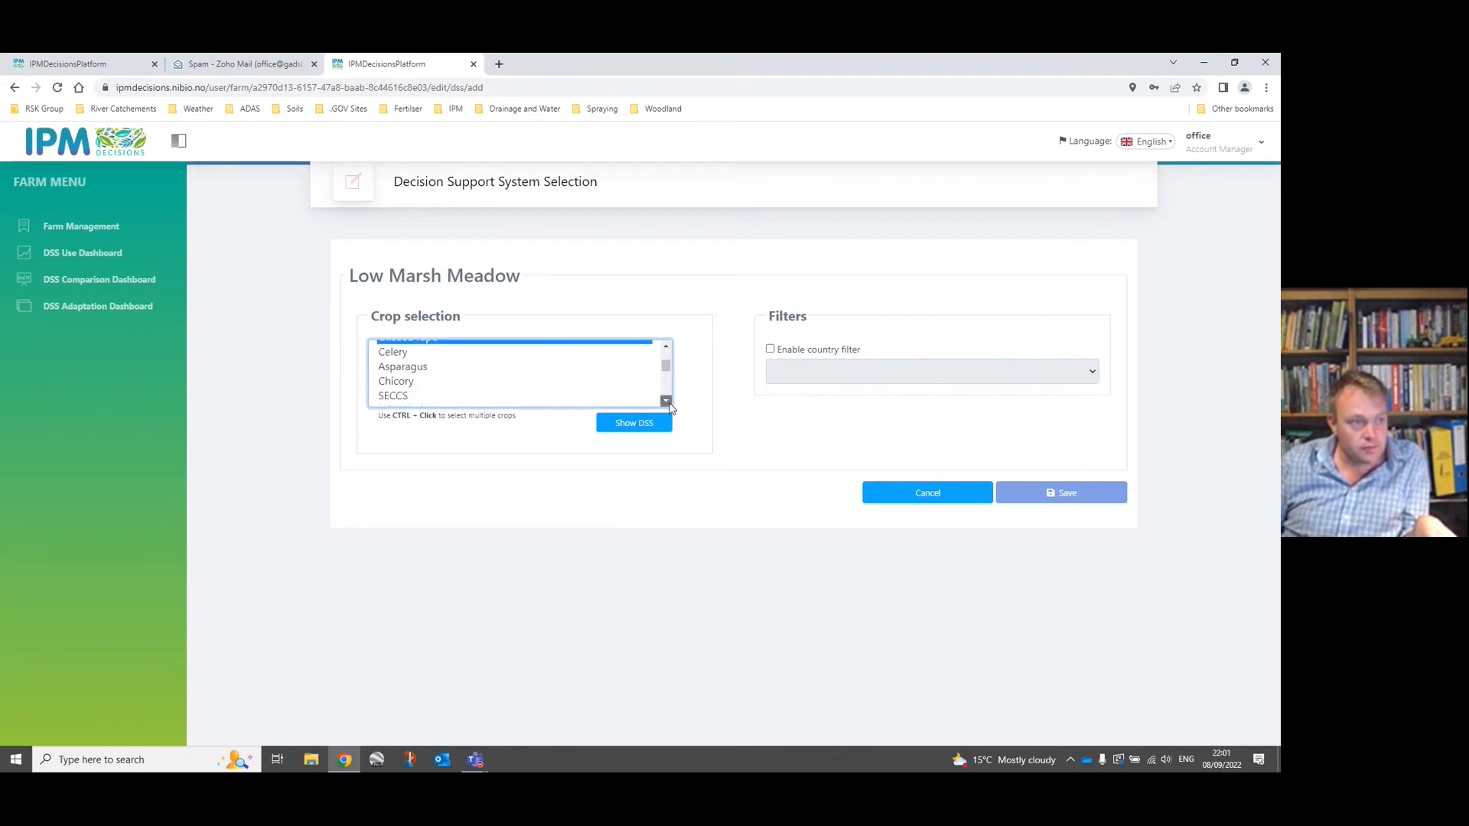
left_click(665, 348)
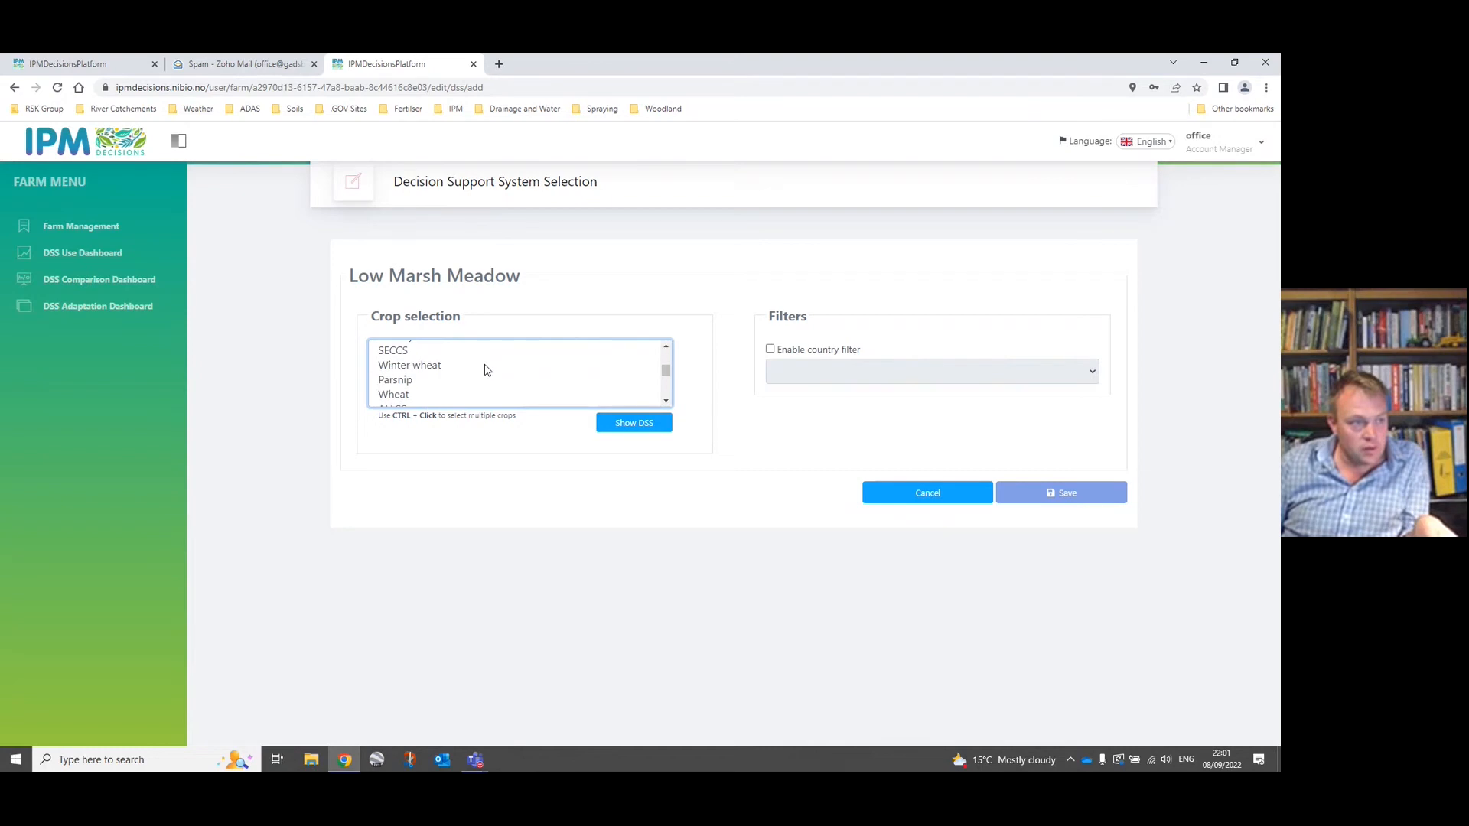
left_click(440, 367)
scroll(668, 405, "down", 5)
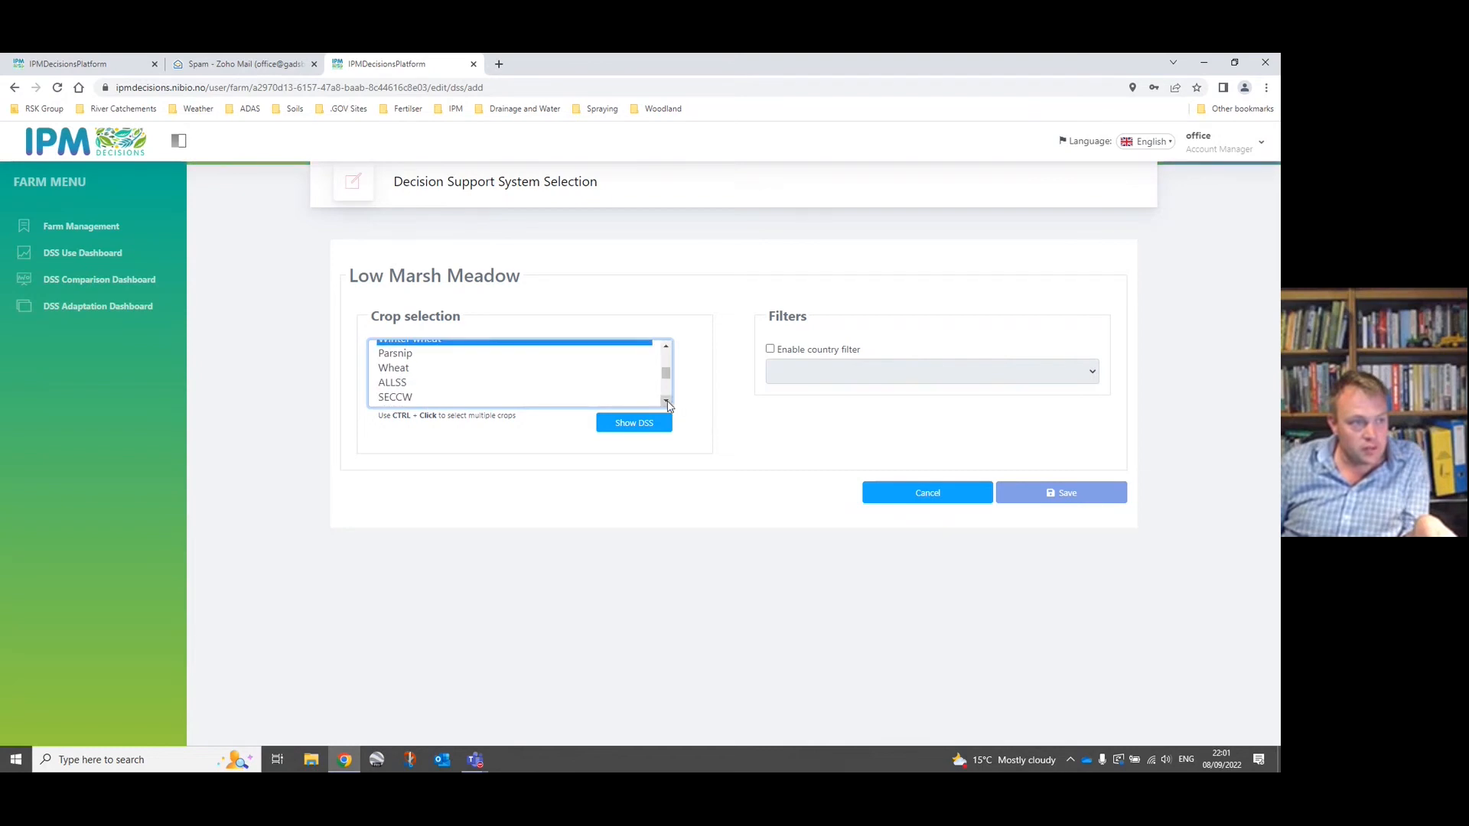
left_click(668, 405)
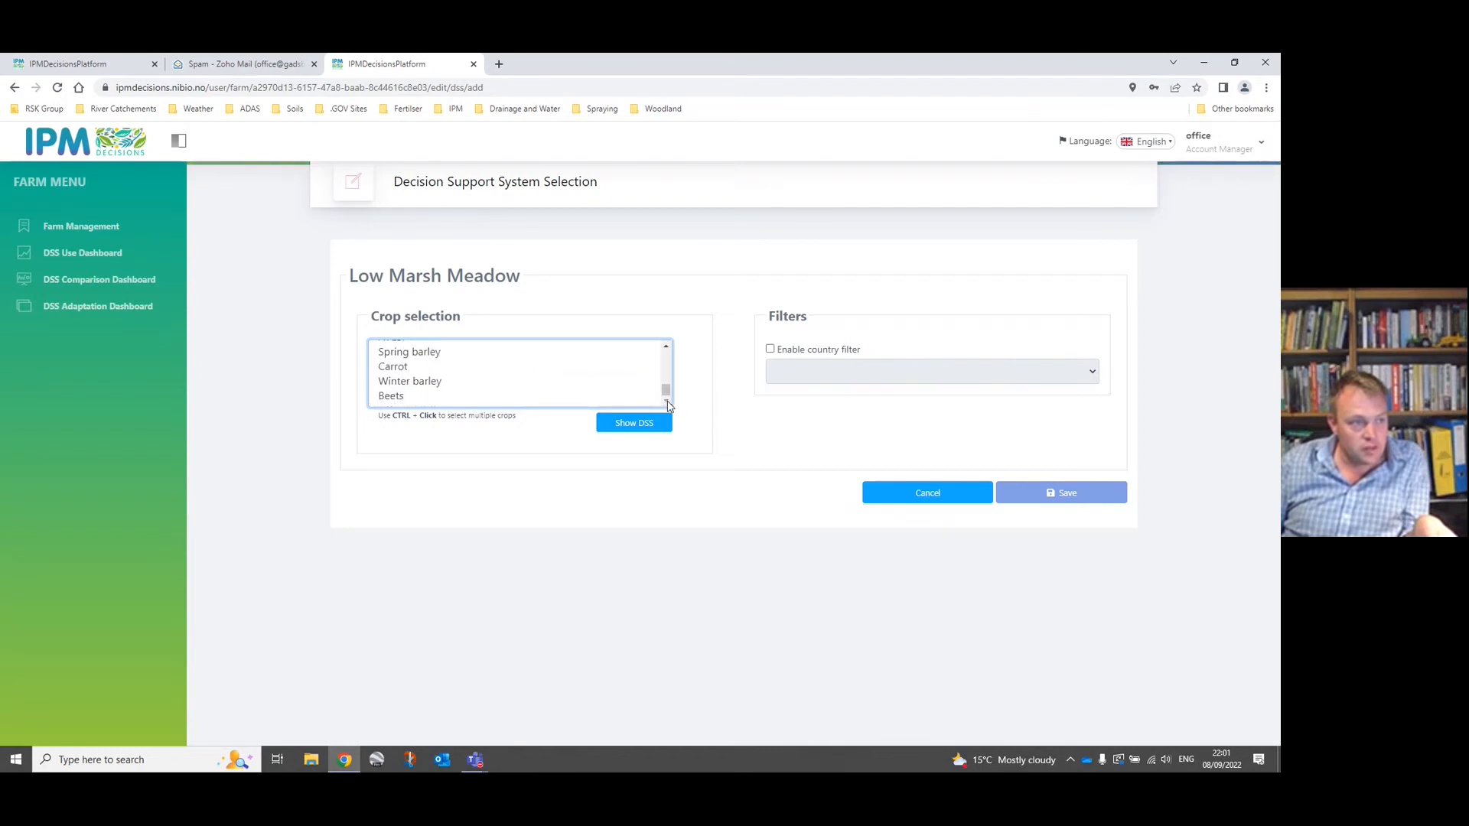
Check the highlighted crops in the crop selection and show the DSS models for them.
left_click(665, 348)
left_click(665, 348)
left_click(665, 348)
left_click(665, 348)
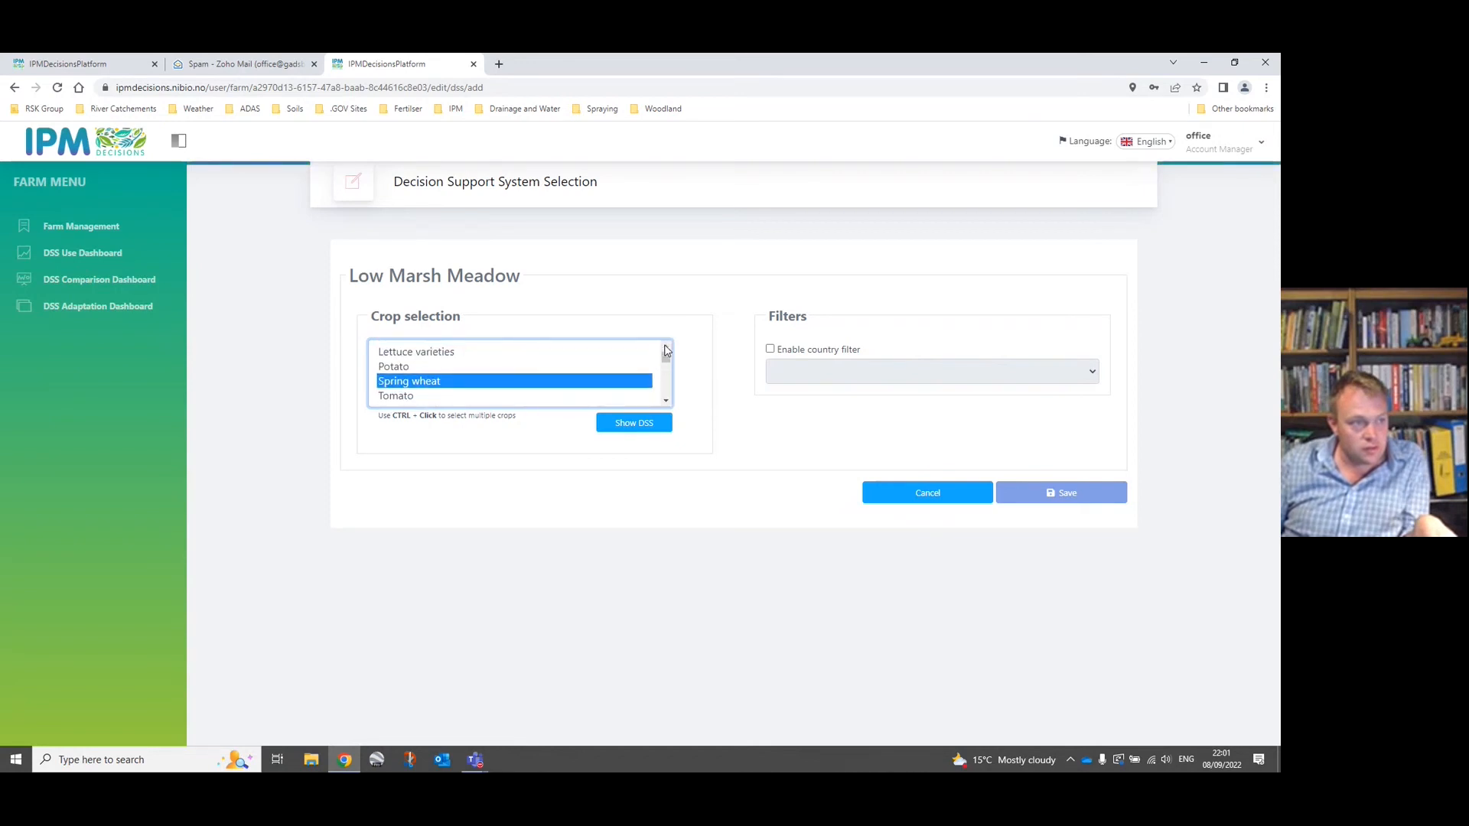
left_click(667, 404)
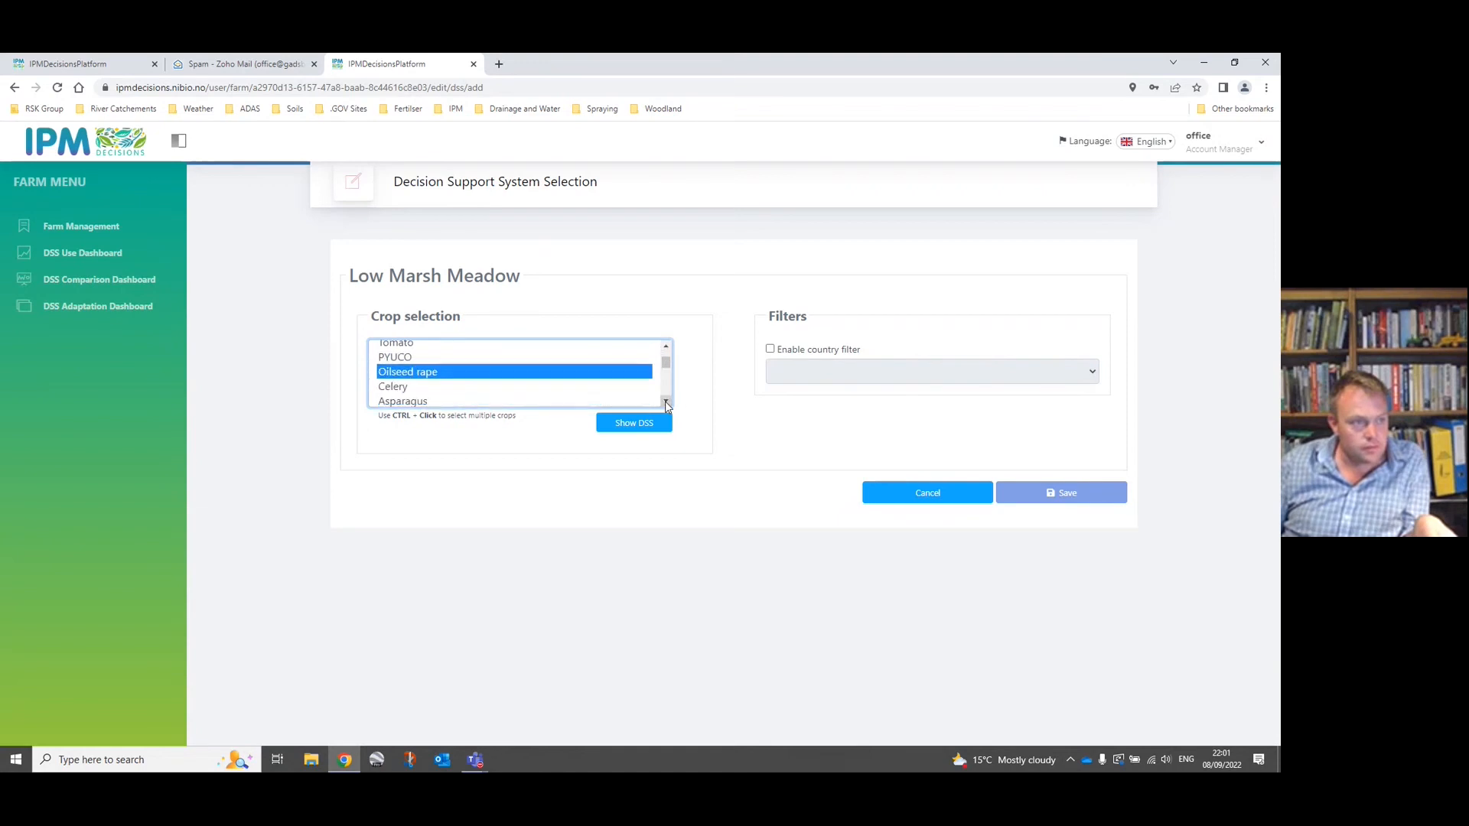
left_click(667, 403)
left_click(667, 403)
left_click(667, 403)
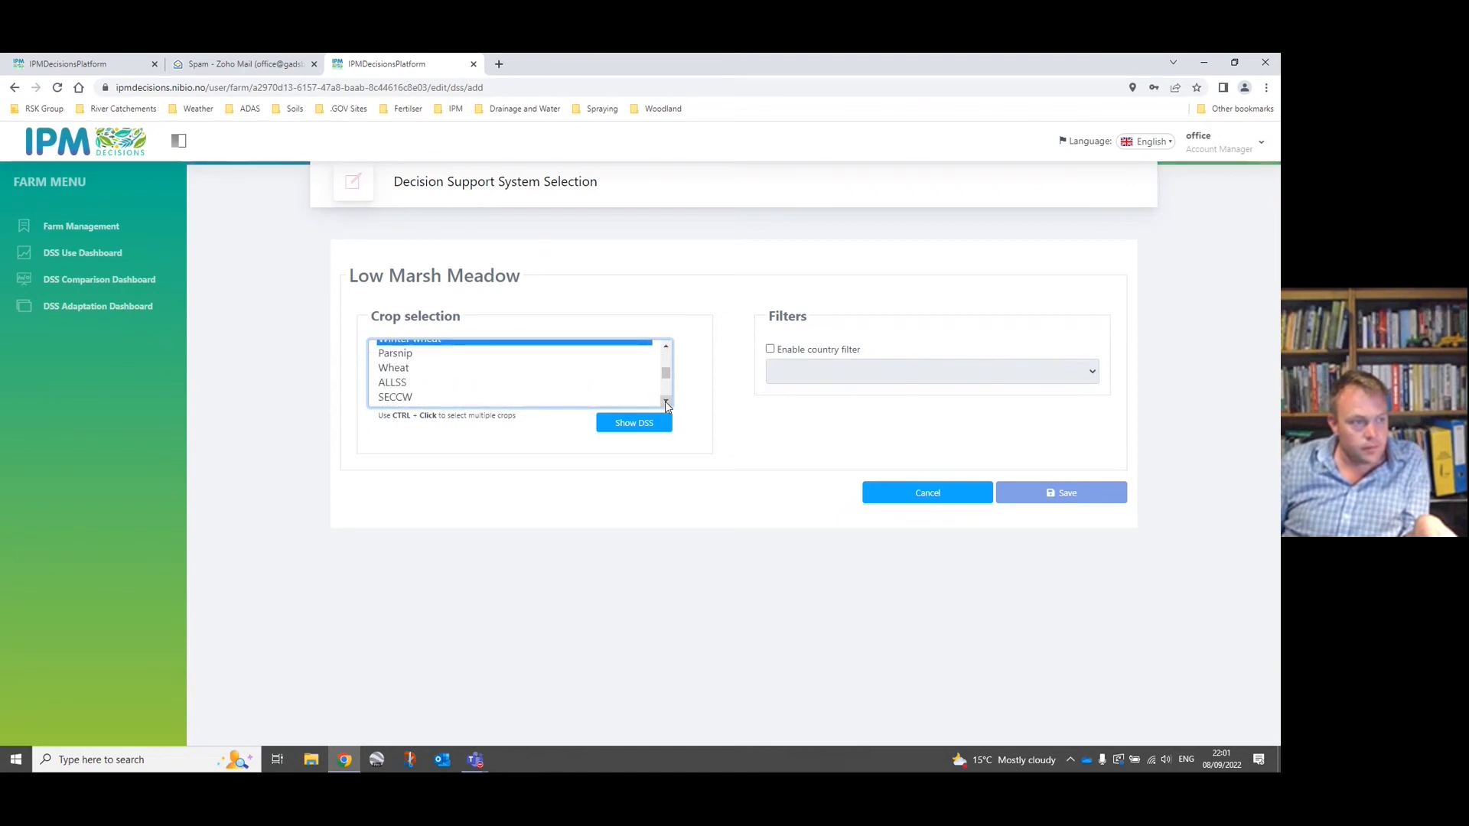
left_click(634, 426)
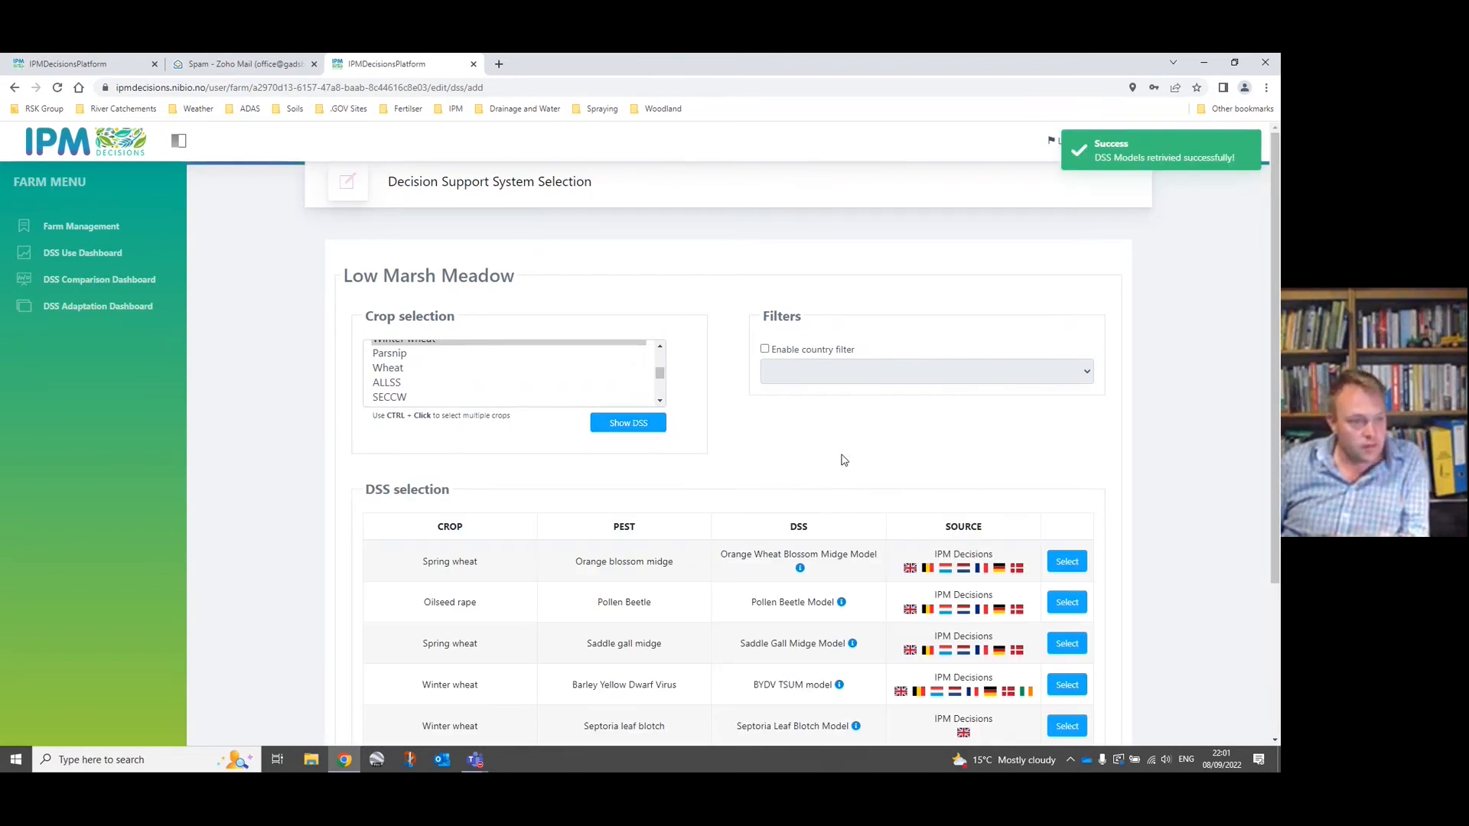
Set the Septoria Humidity Model's crop to Winter wheat and its pest to Glume blotch.
scroll(800, 497, "down", 1)
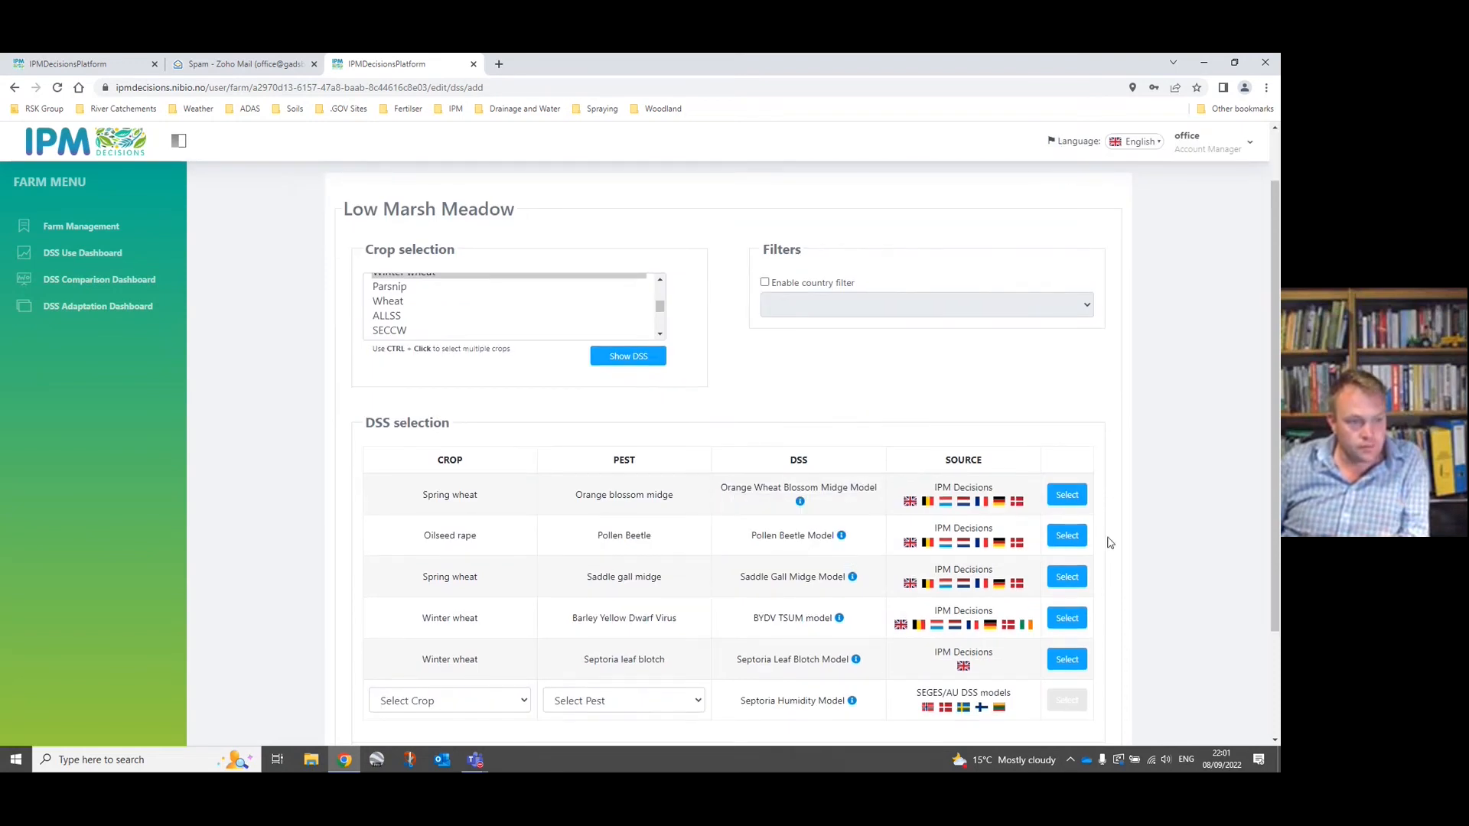
left_click(525, 705)
left_click(505, 664)
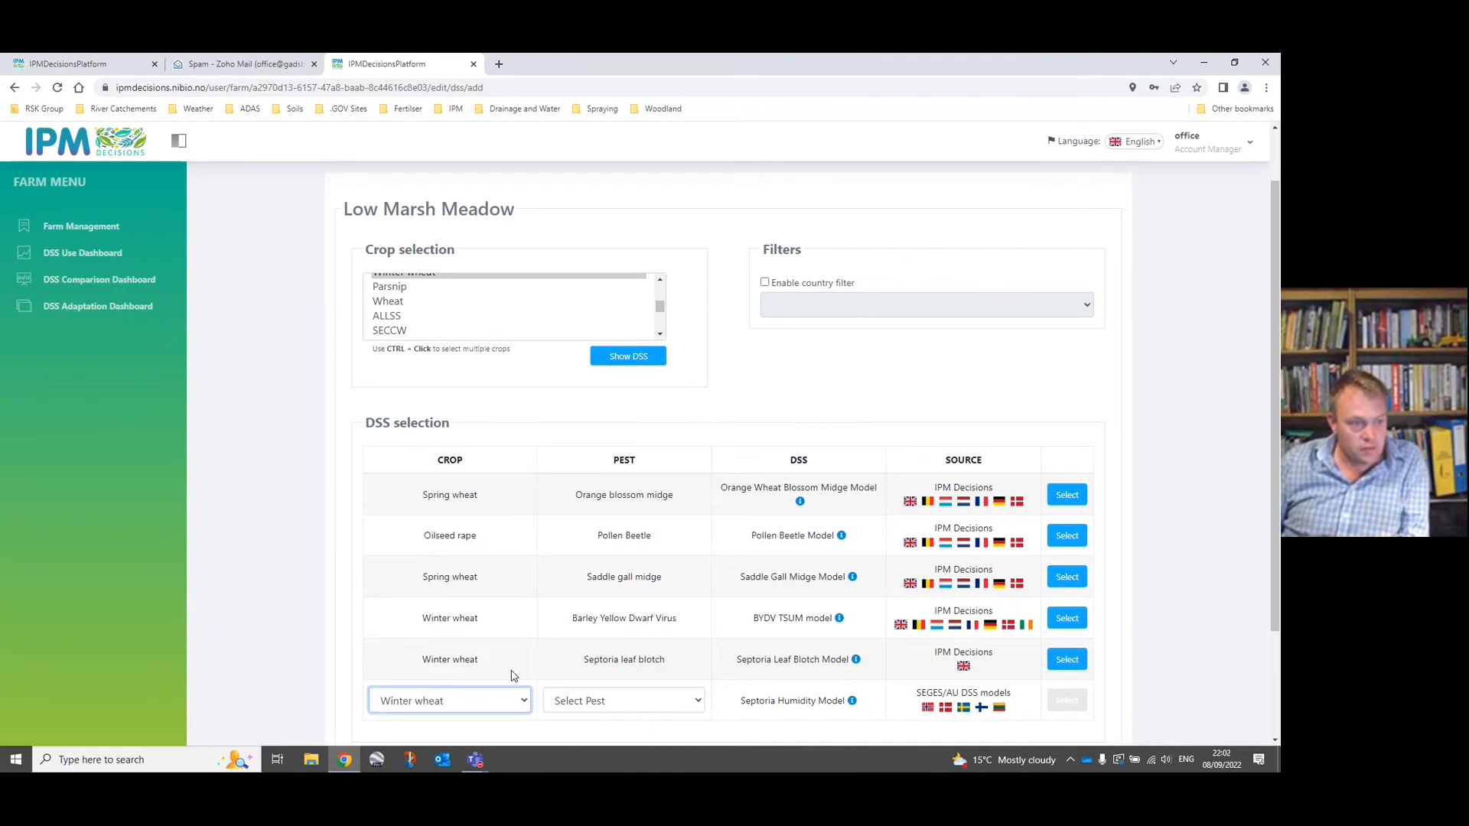
left_click(699, 702)
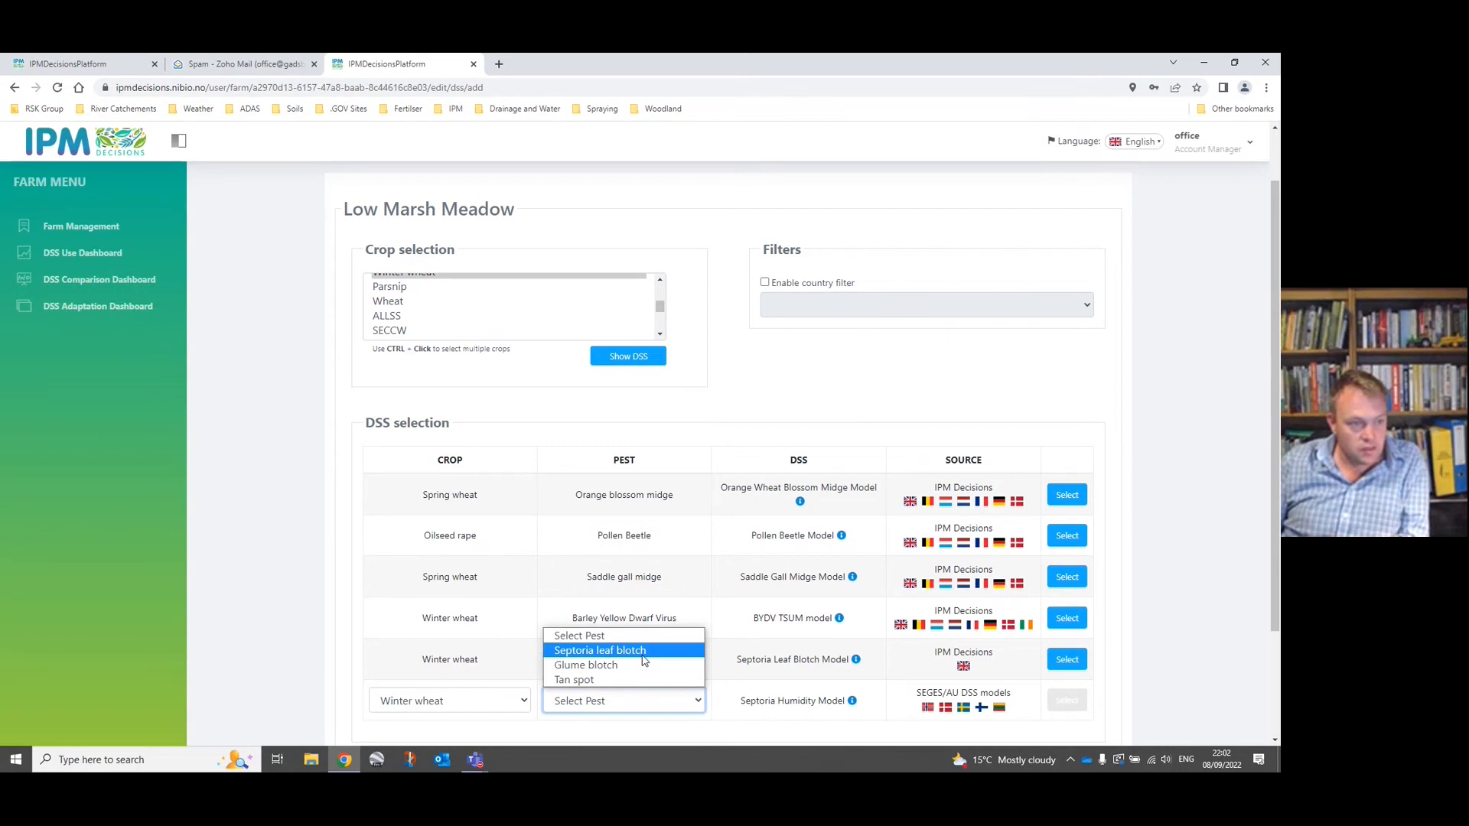
left_click(644, 659)
left_click(700, 703)
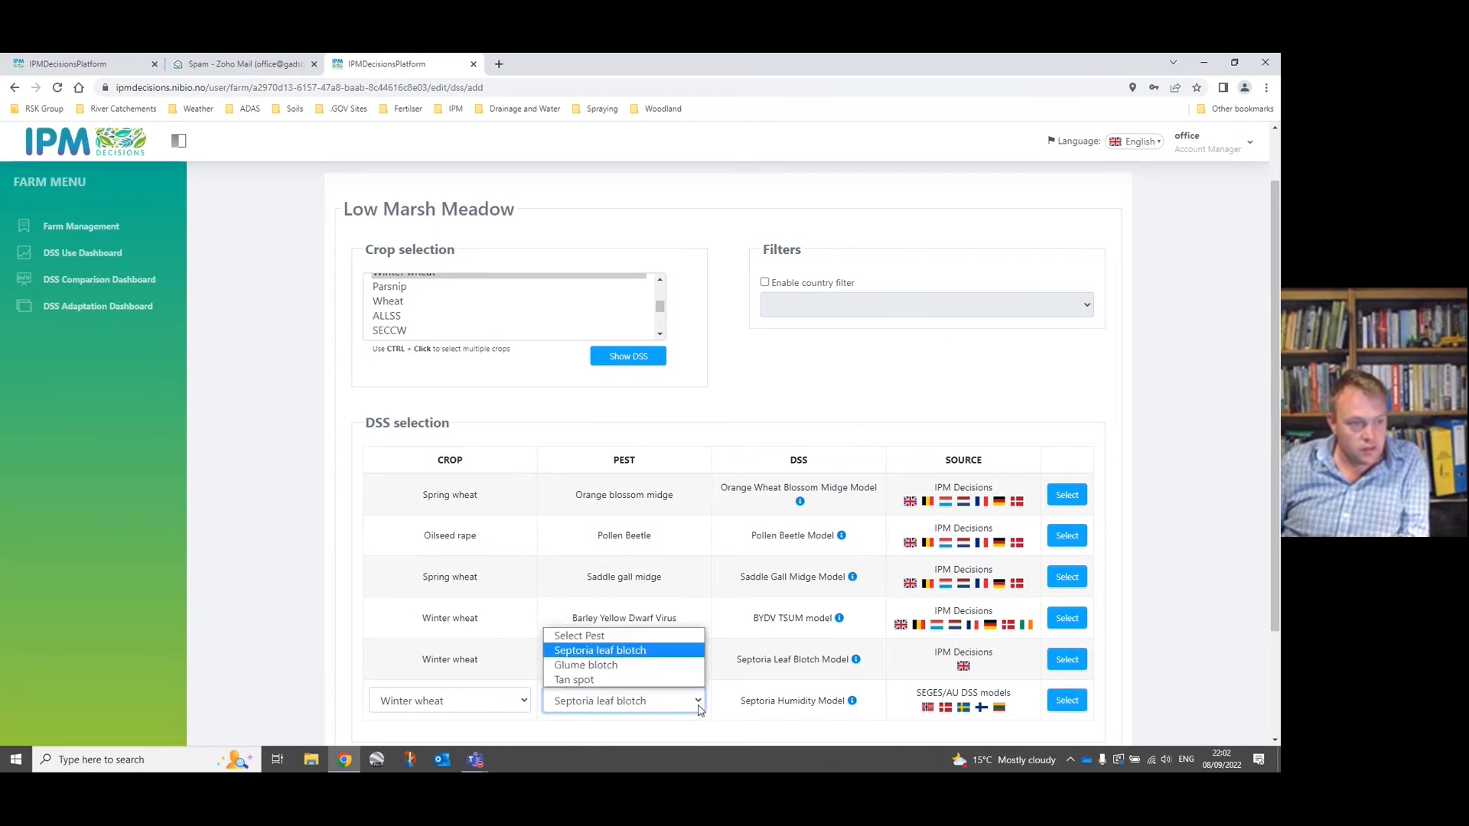
left_click(661, 666)
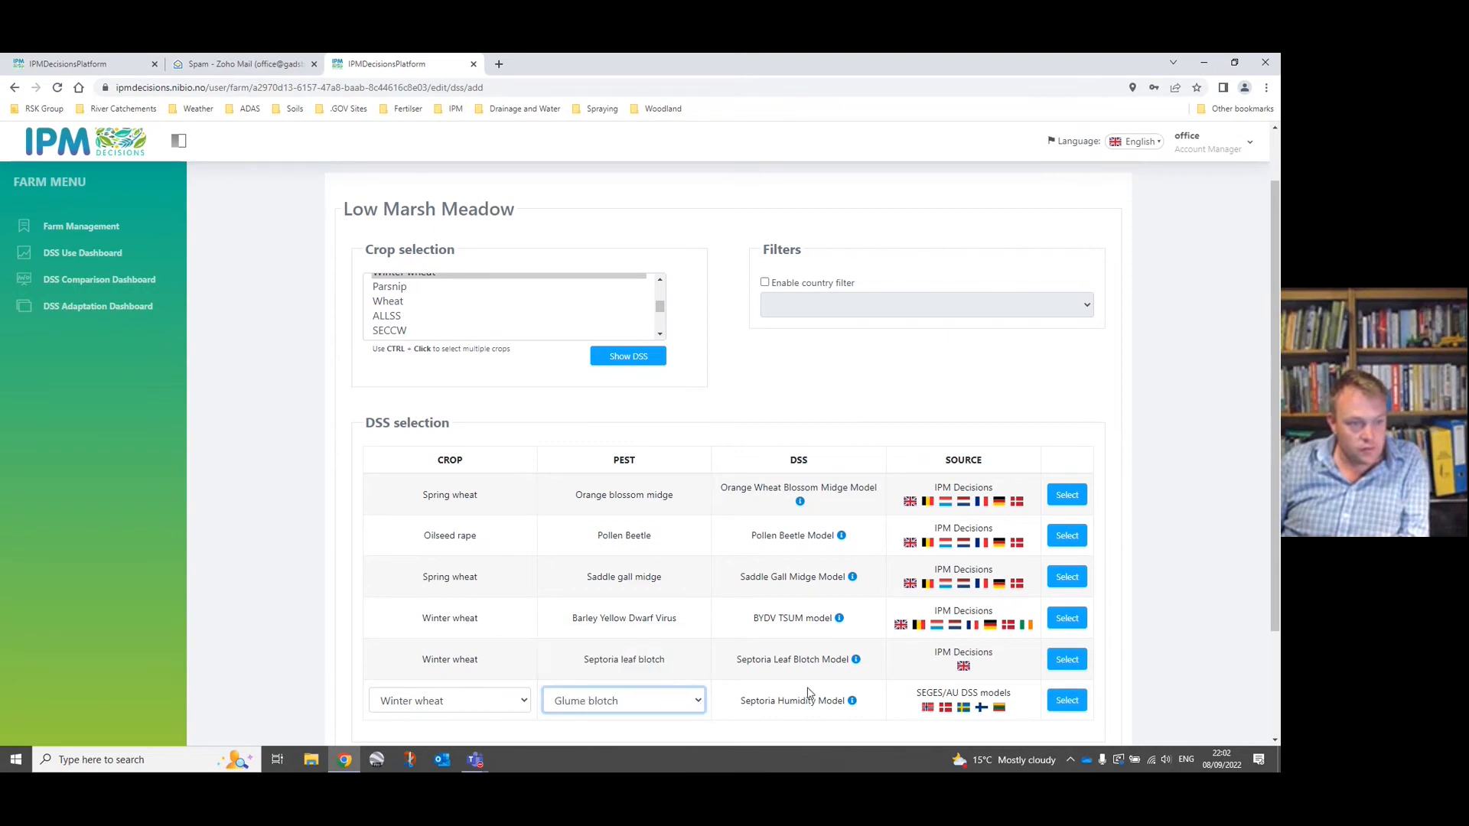
Select all the listed DSS models, from Orange Wheat Blossom Midge to Septoria Humidity, and save them to the farm.
left_click(1067, 495)
left_click(1066, 536)
left_click(1067, 577)
left_click(1066, 619)
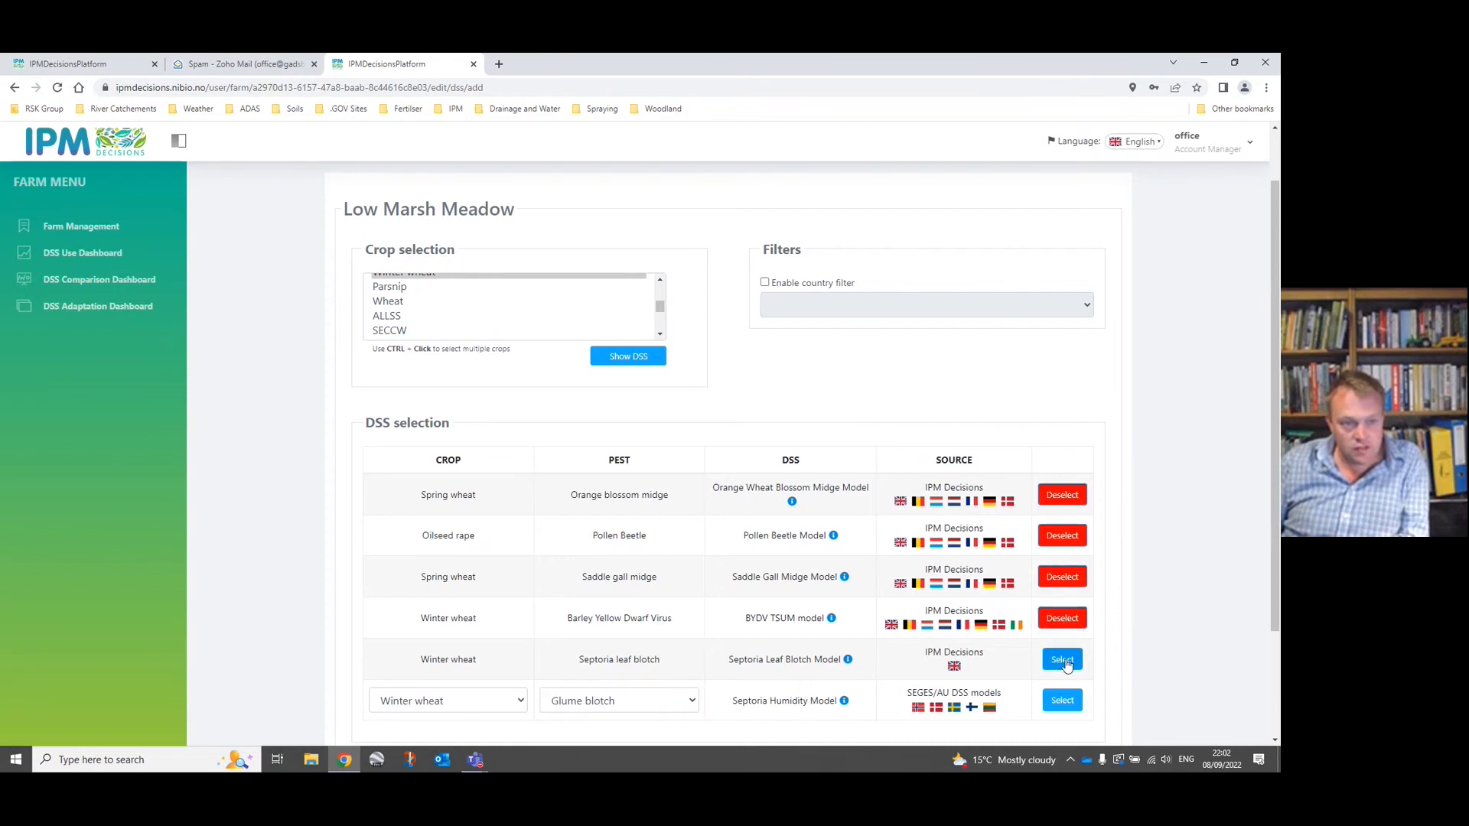
left_click(1071, 701)
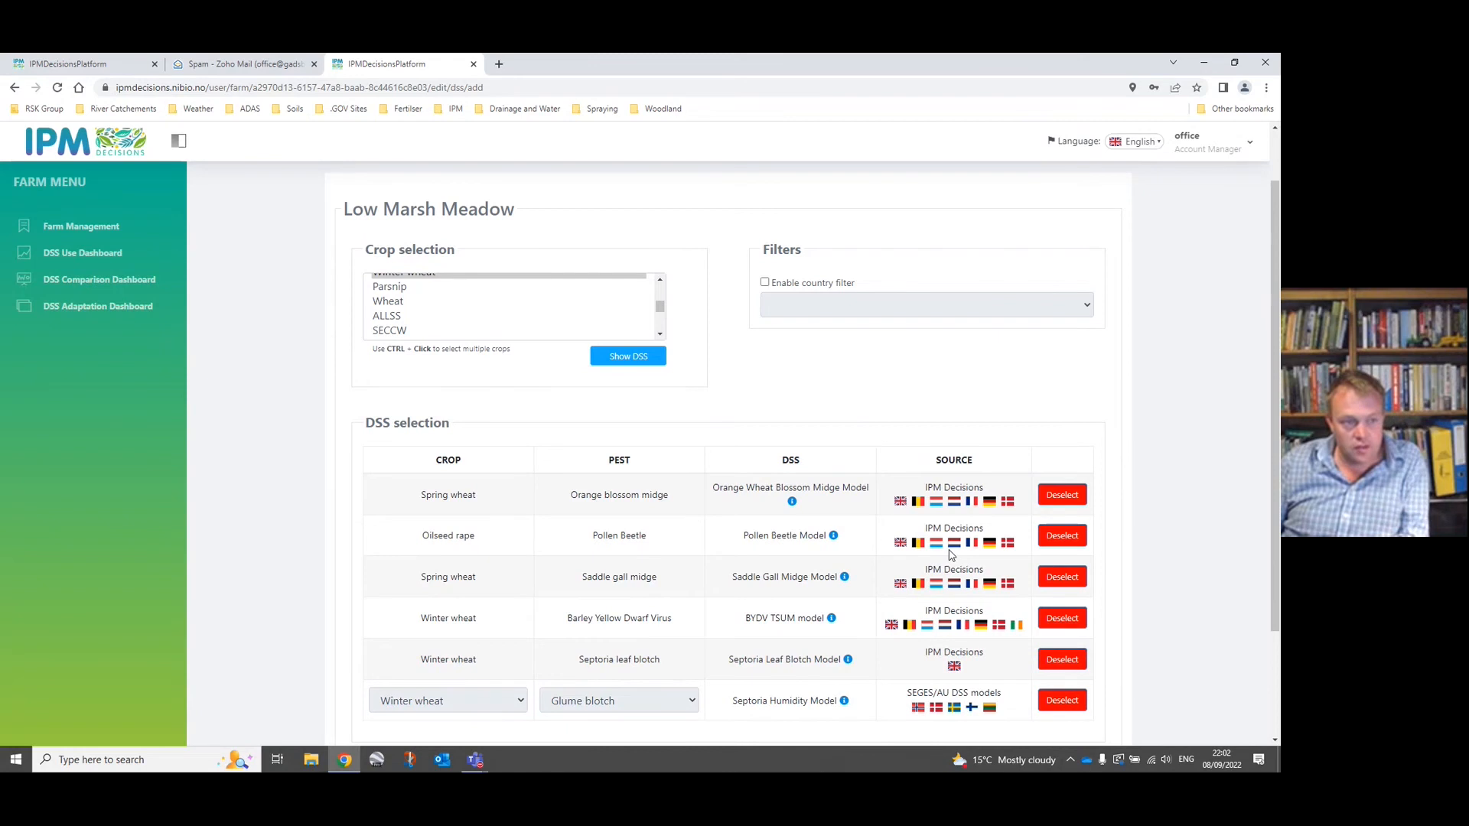
scroll(951, 555, "down", 2)
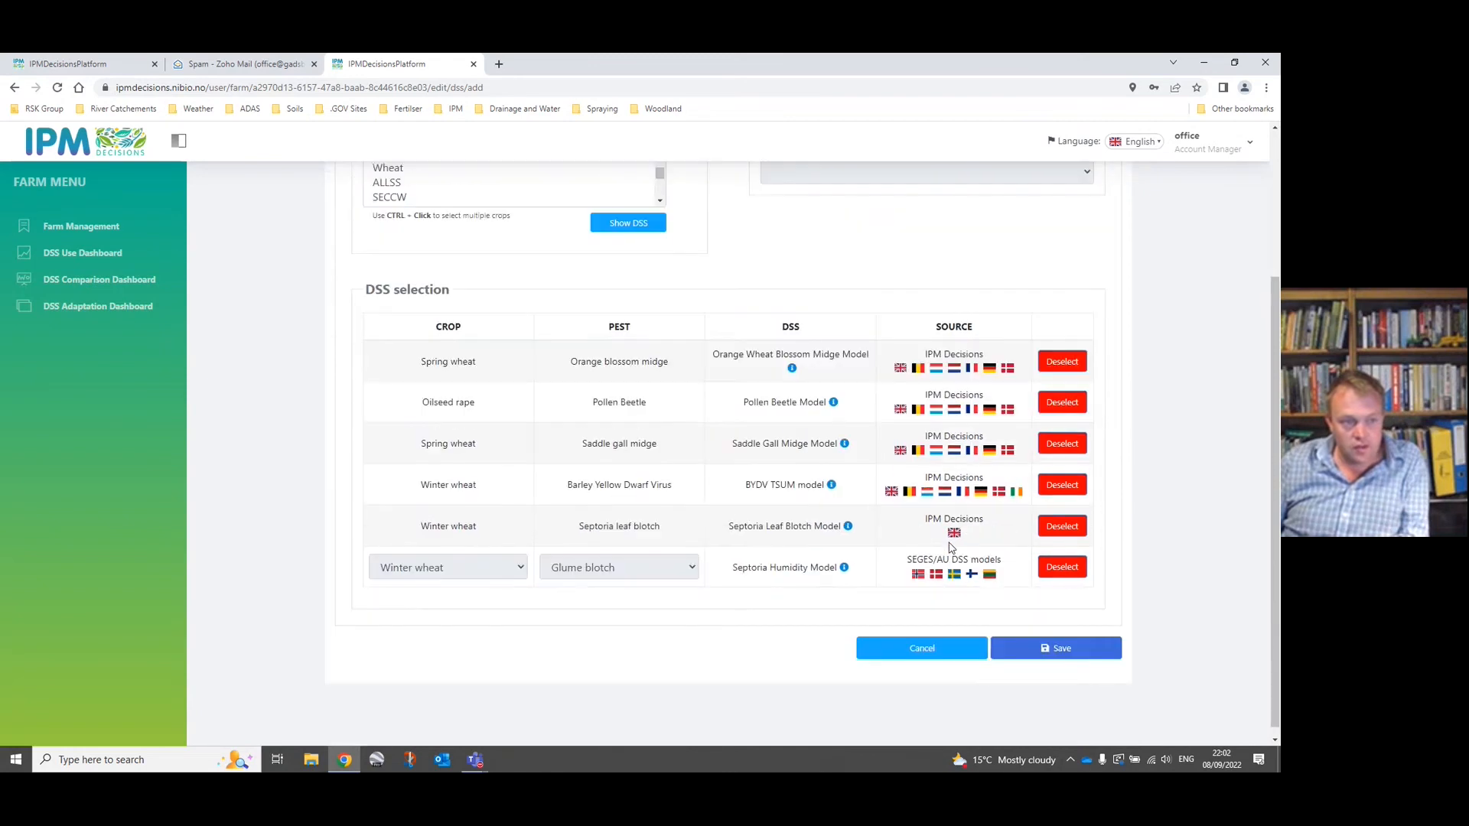
left_click(1069, 650)
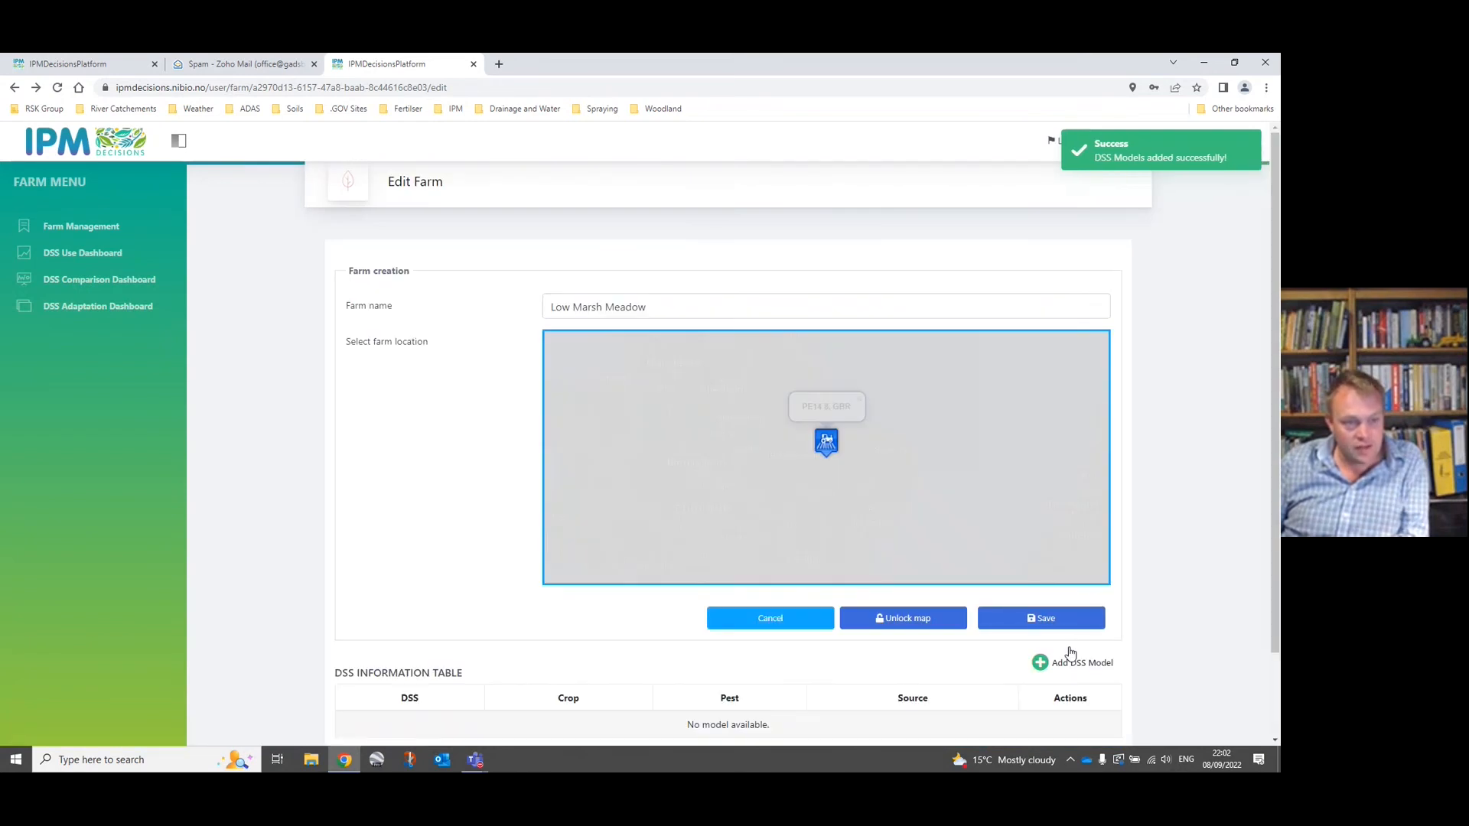
Review the farm's DSS information table and save the edited Low Marsh Meadow farm.
scroll(449, 469, "down", 3)
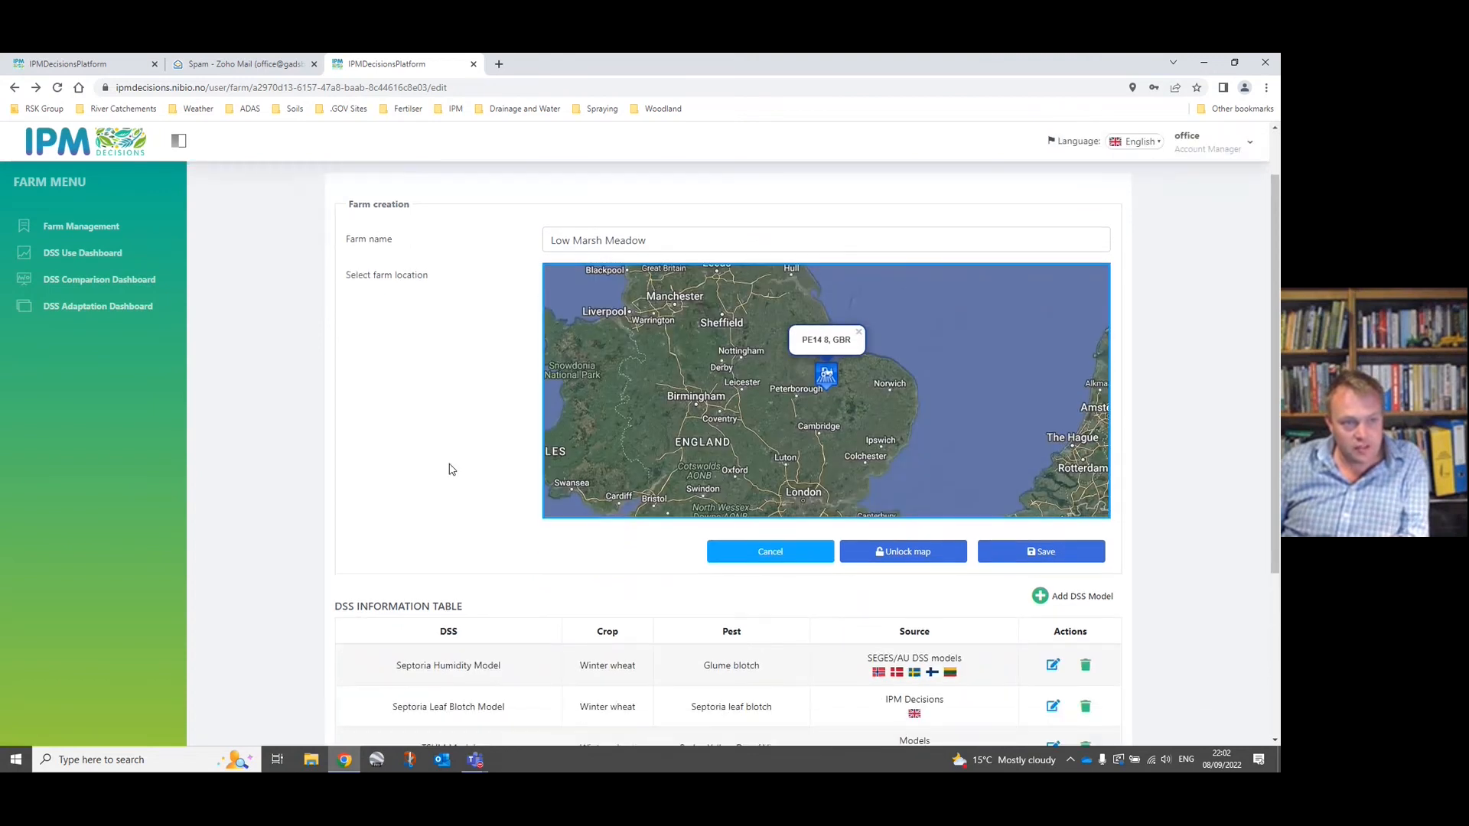
scroll(450, 469, "down", 2)
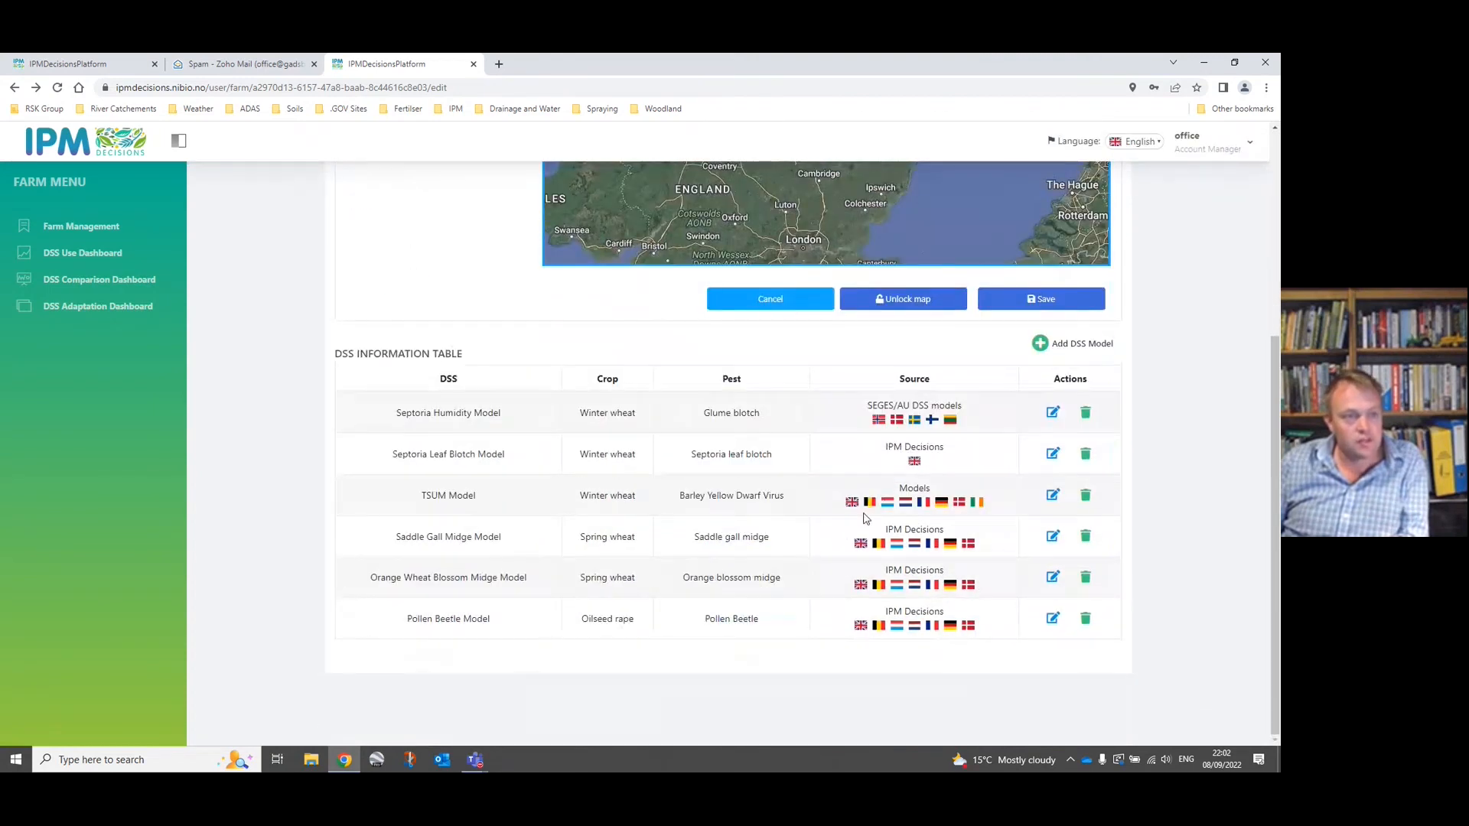
scroll(863, 518, "up", 5)
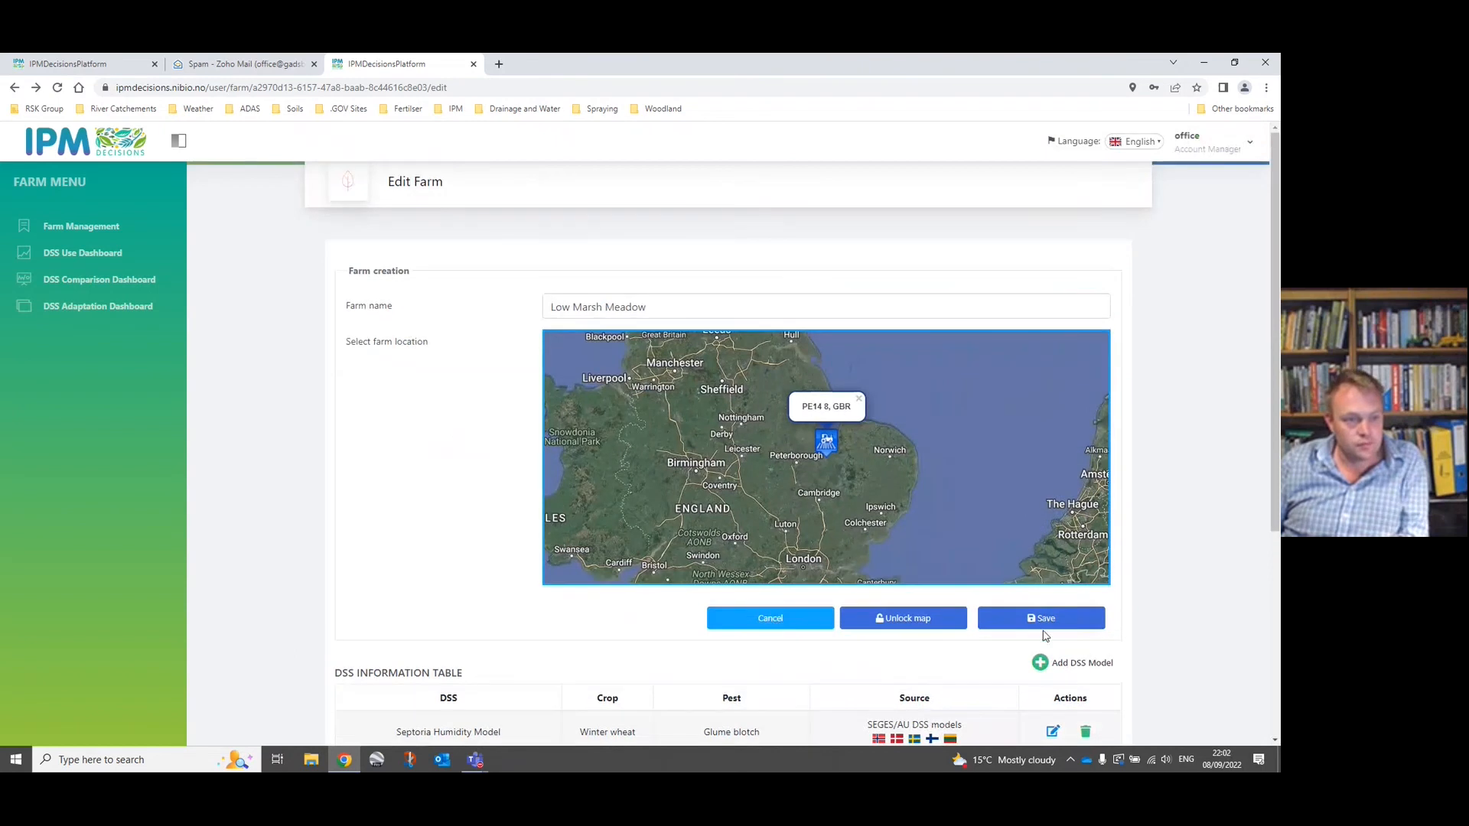
left_click(1045, 619)
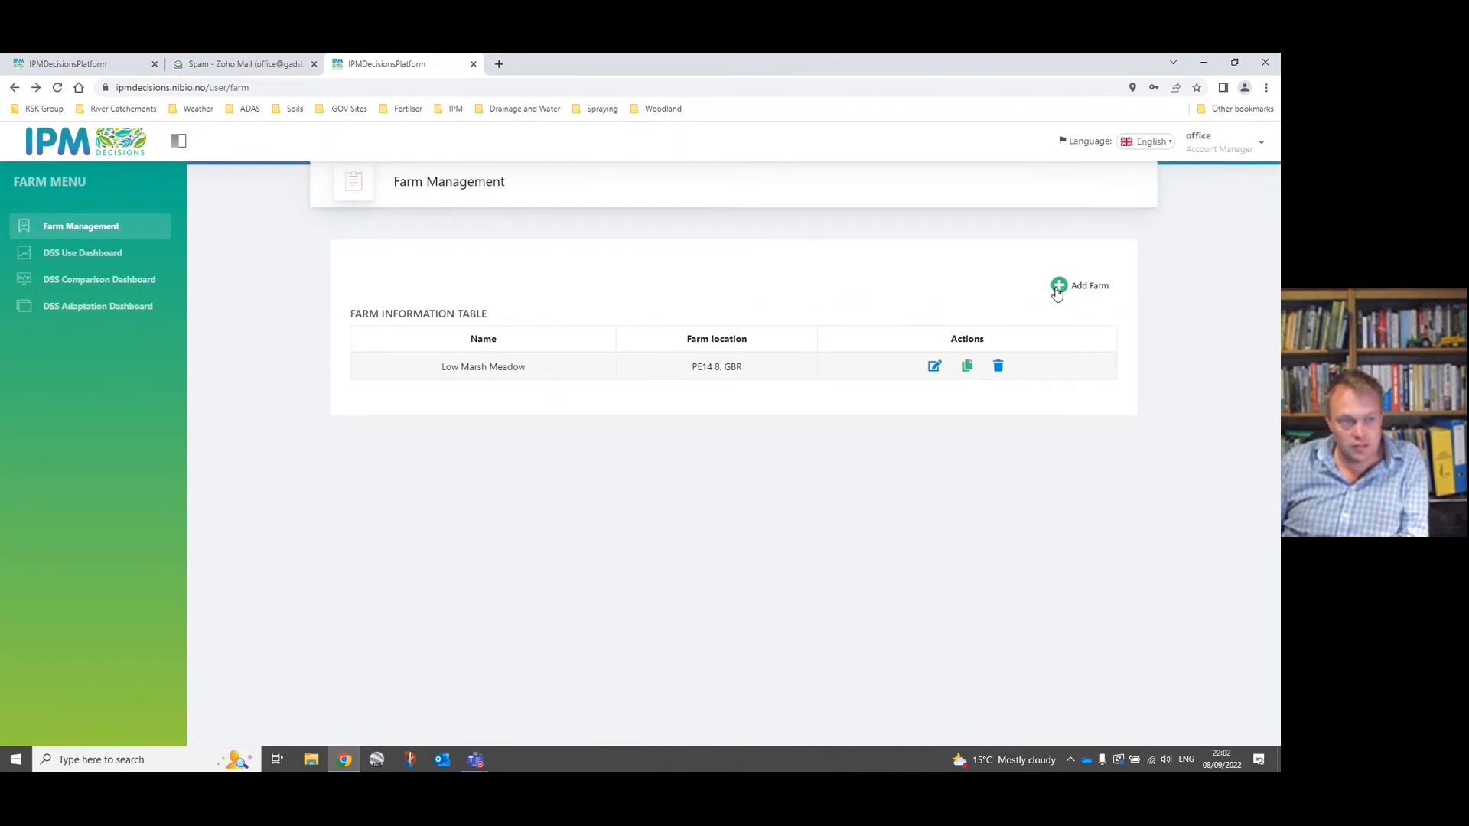
Start a new farm and place its location marker on the roadside farmstead in the fields between Wisbech and King's Lynn.
left_click(1058, 288)
scroll(822, 461, "up", 5)
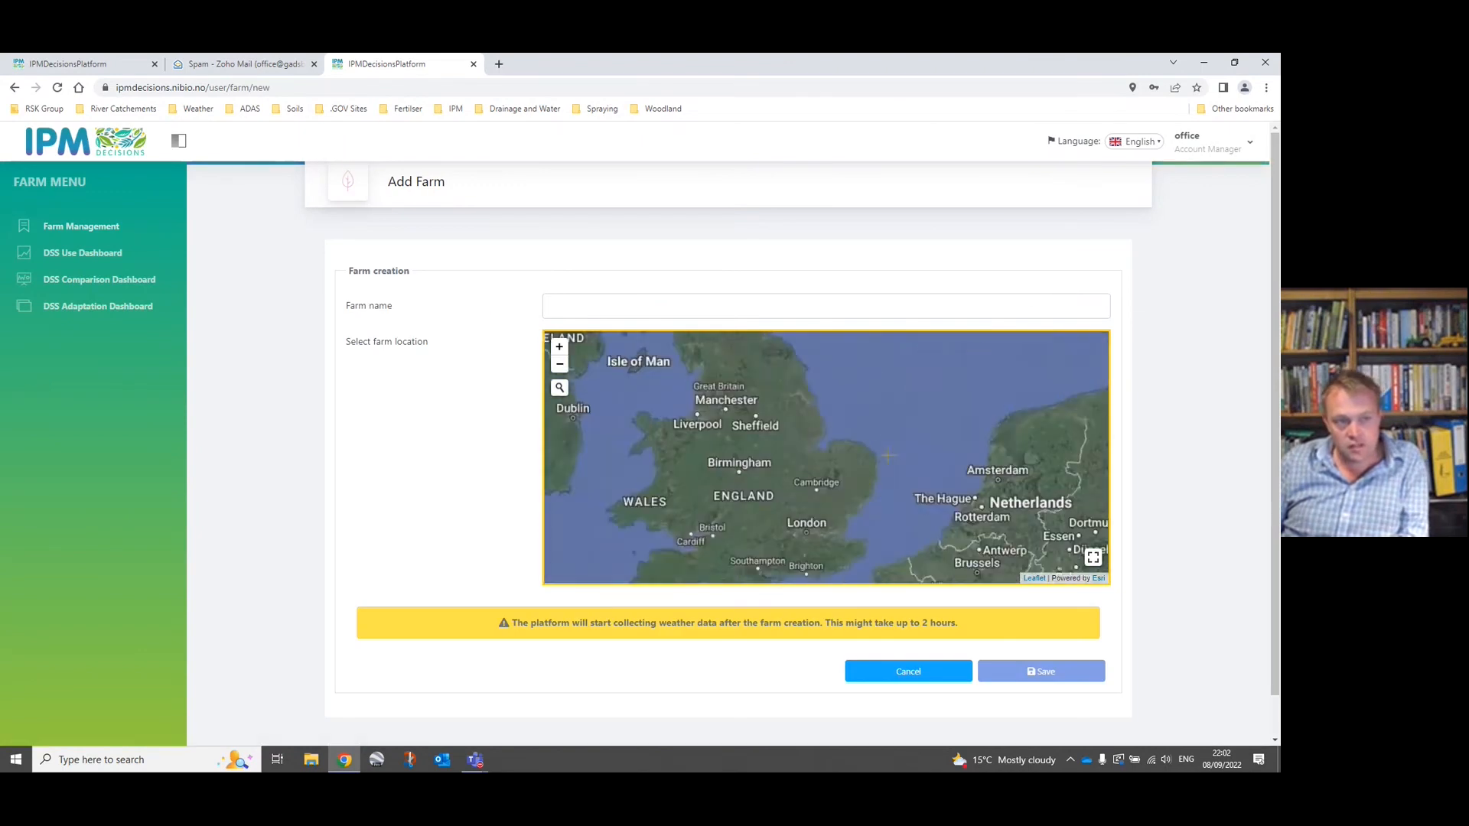
scroll(821, 458, "up", 2)
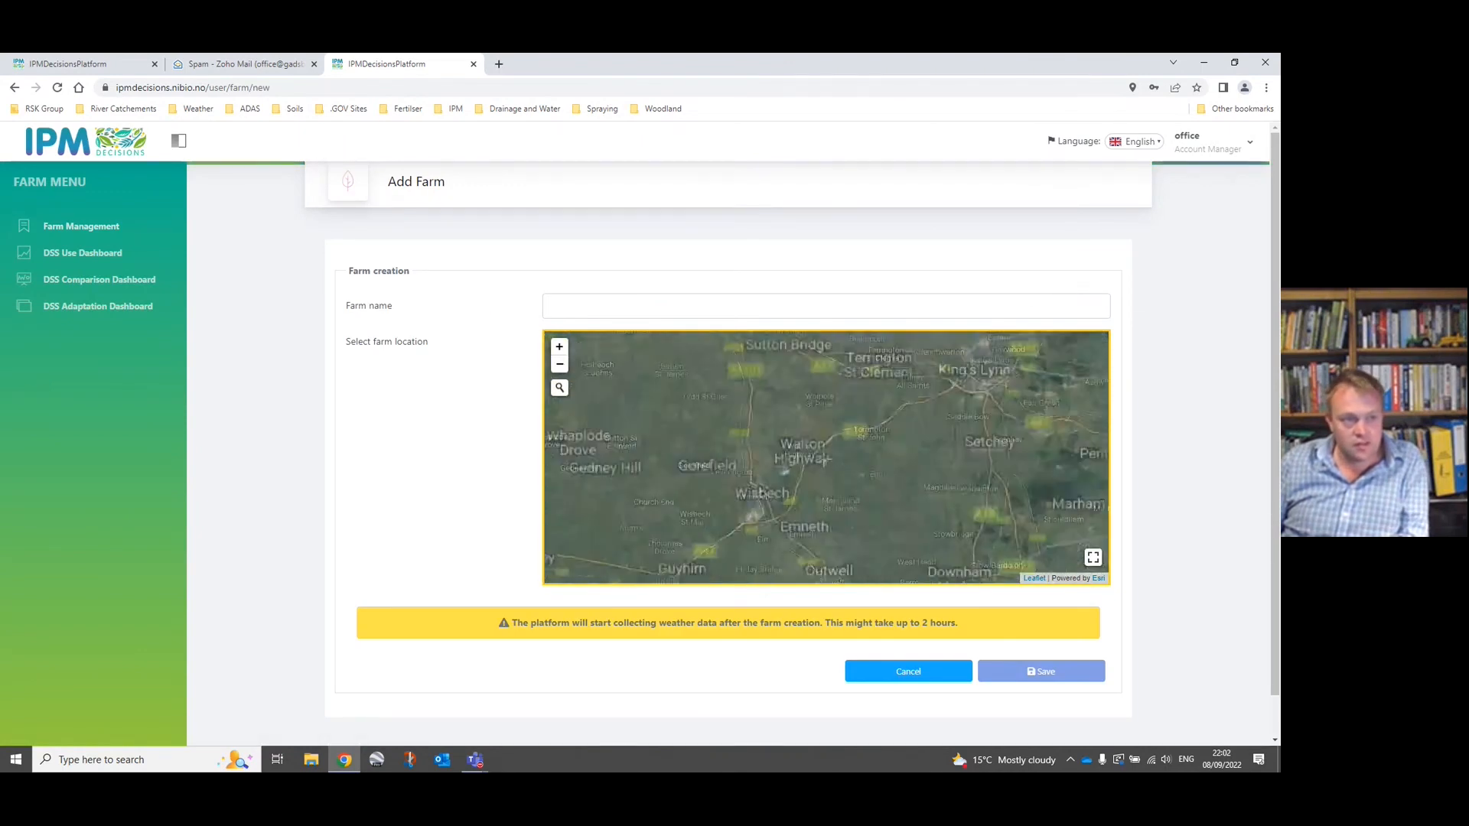
scroll(790, 468, "up", 3)
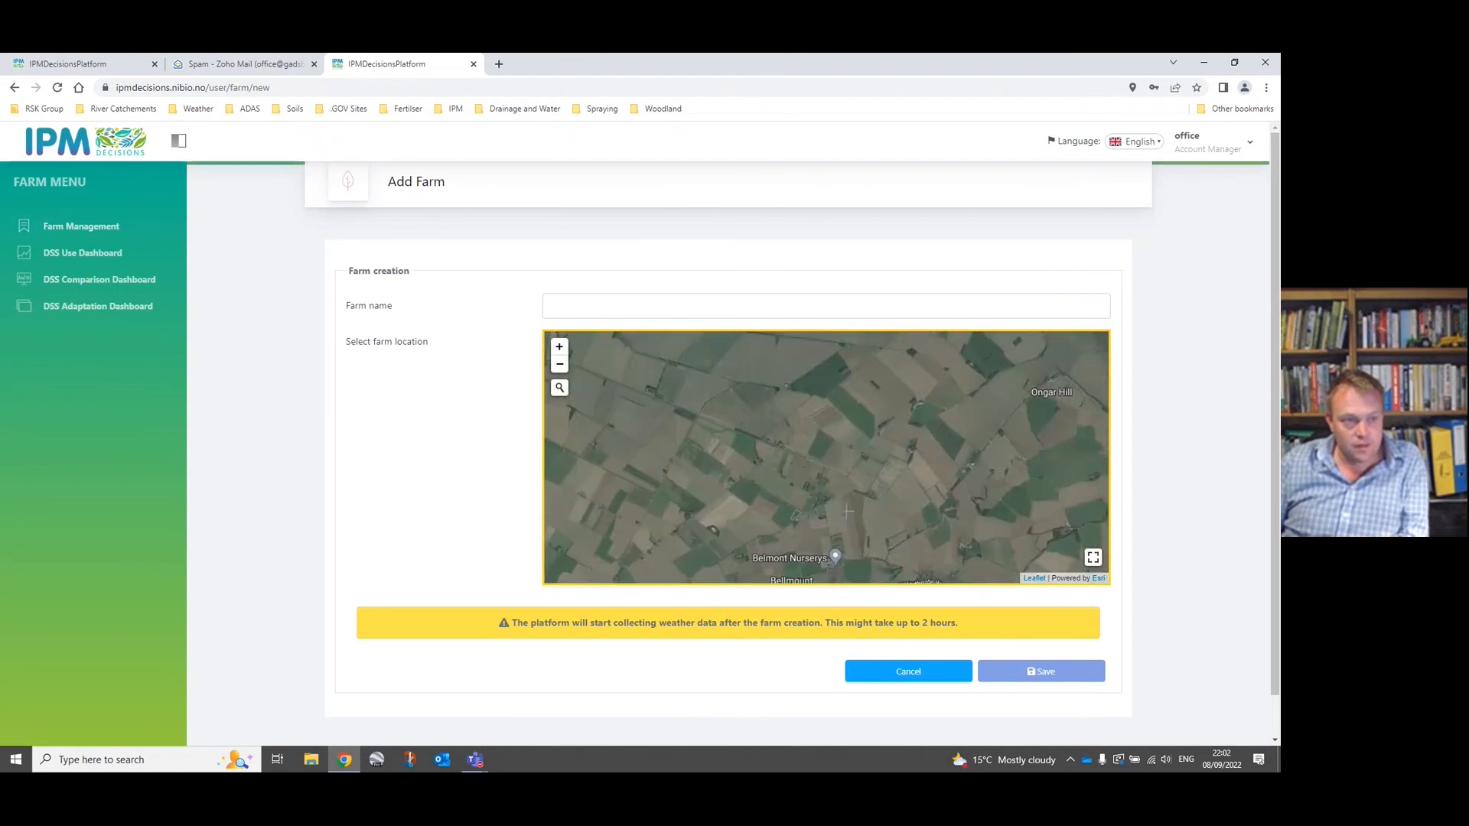
scroll(786, 456, "up", 1)
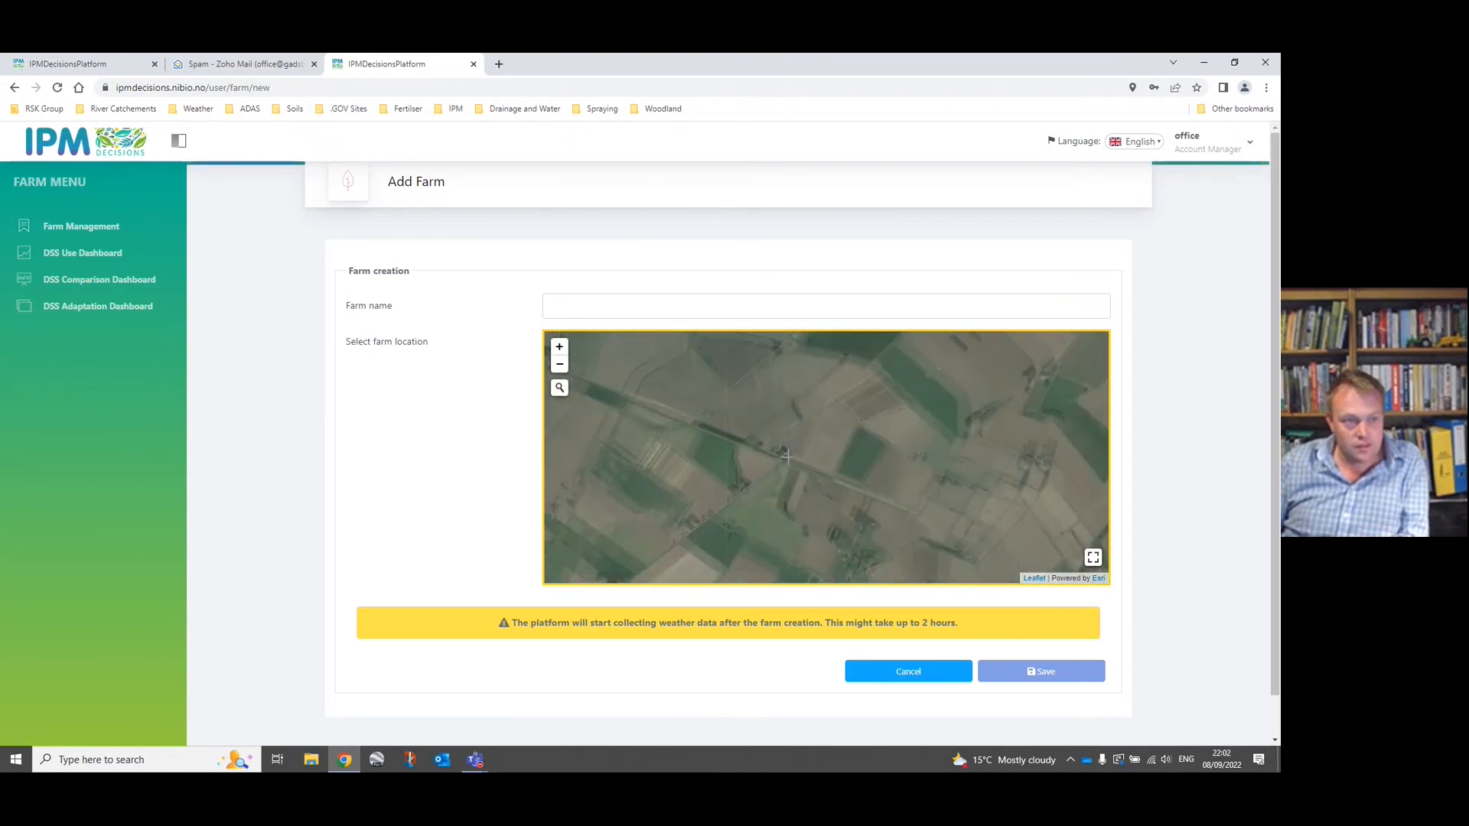
scroll(787, 456, "up", 1)
left_click(781, 444)
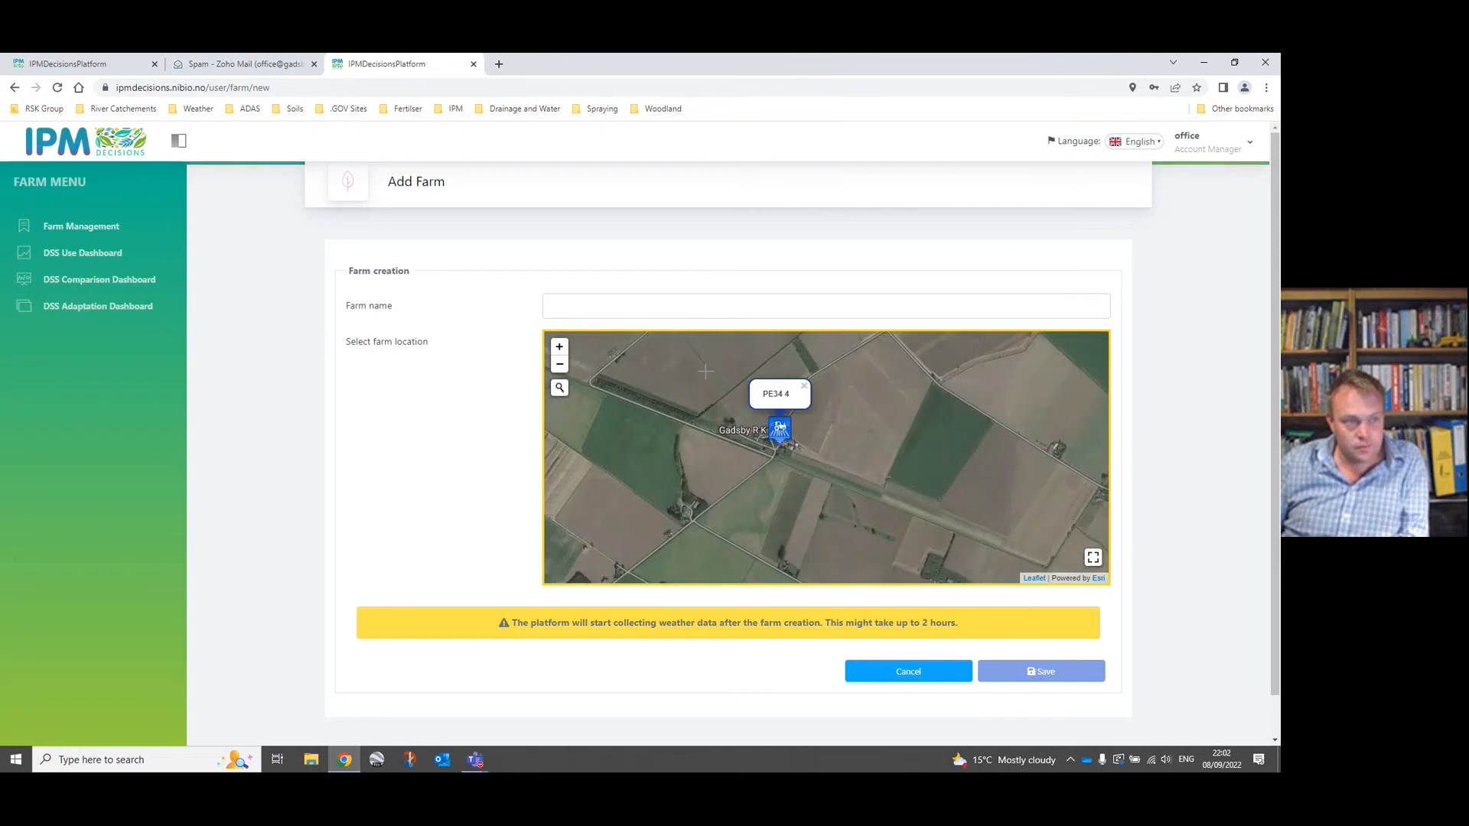
Name the new farm Sharpes Bank Farm and save it.
left_click(643, 312)
type("Sharpes Bank Farm")
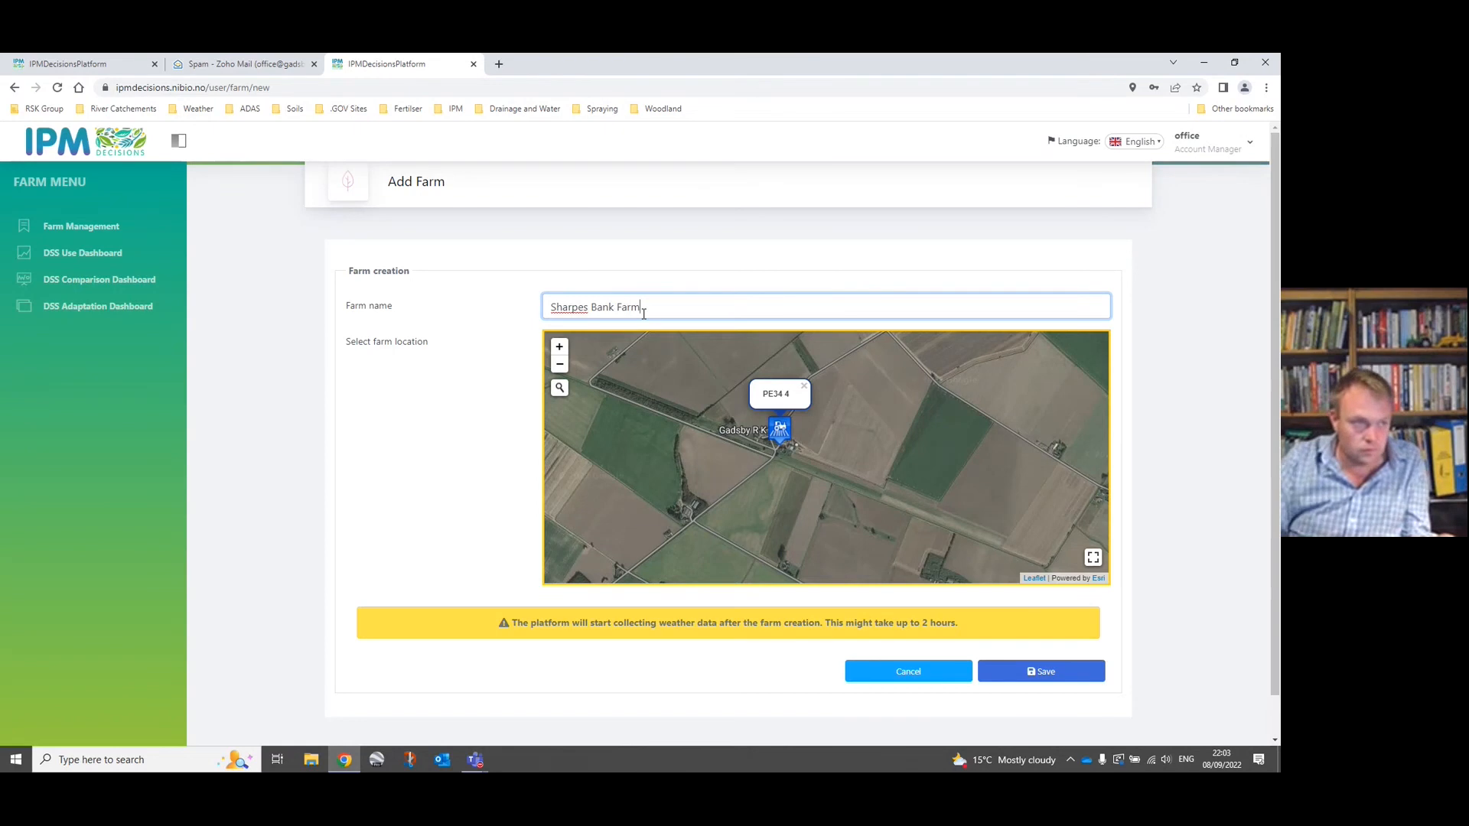
left_click(1039, 676)
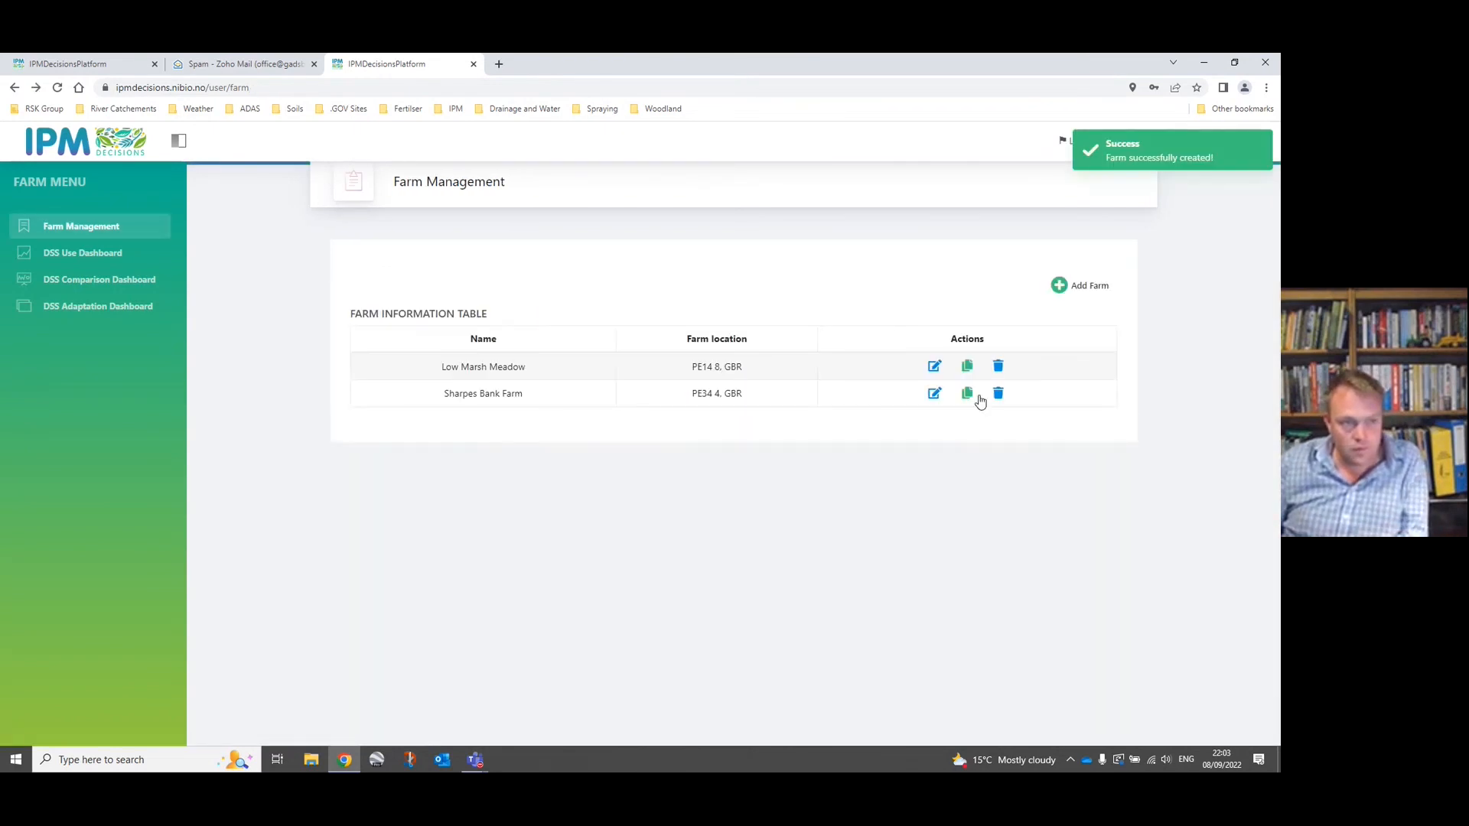
Edit Sharpes Bank Farm and show the DSS models available for its Potato and Winter wheat crops.
left_click(933, 395)
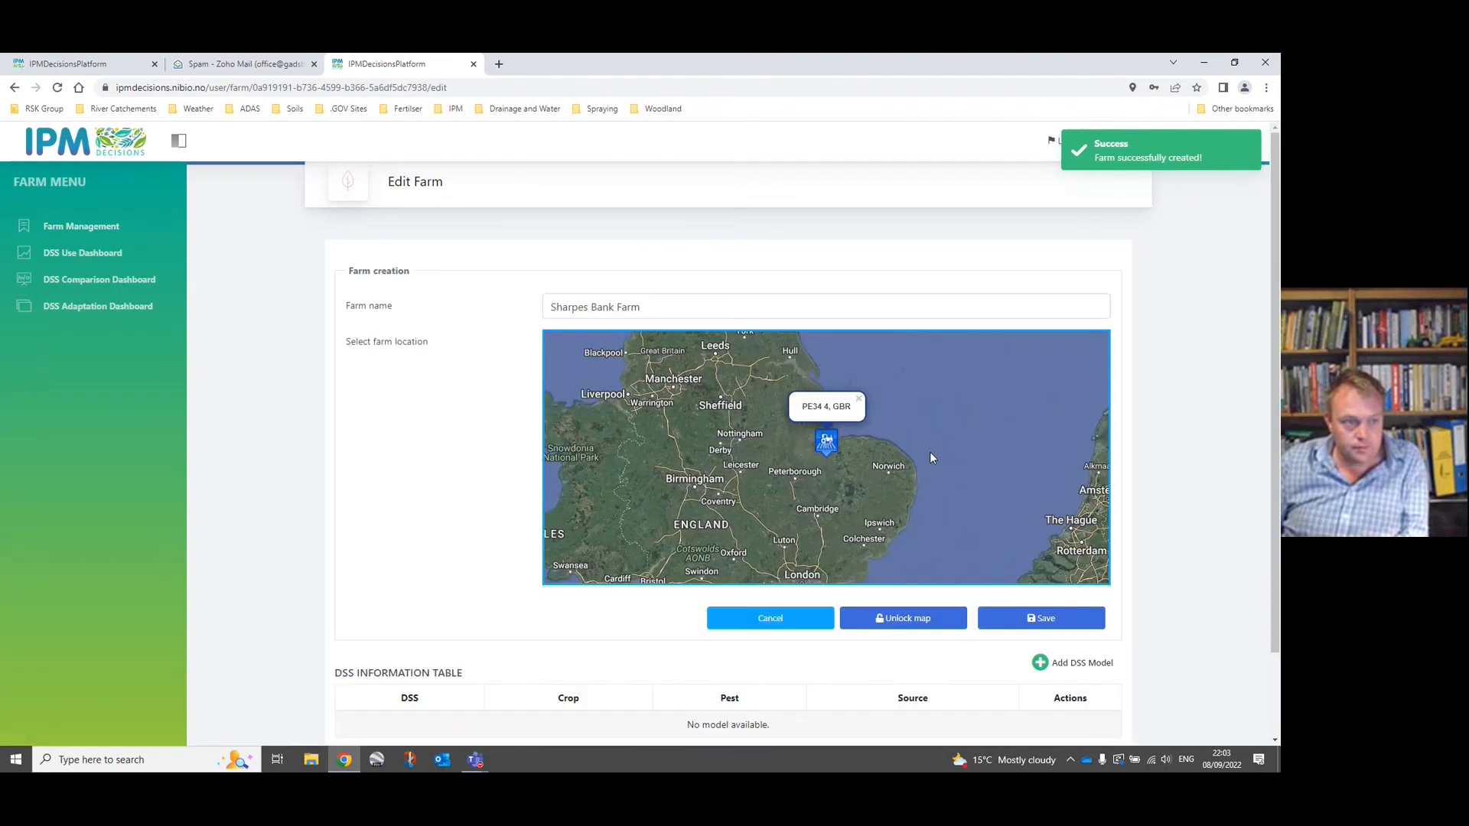
scroll(697, 572, "down", 1)
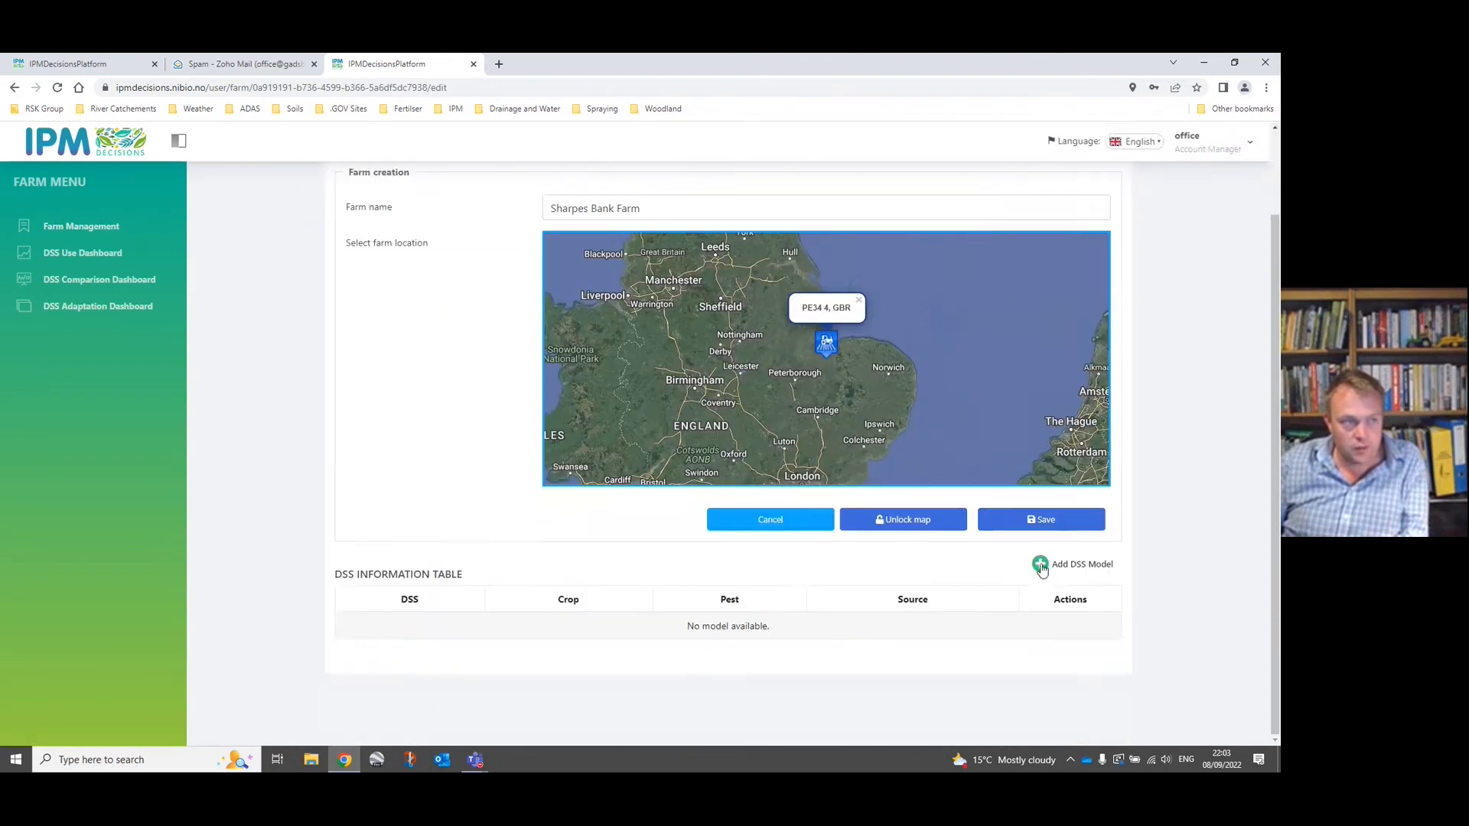
left_click(1040, 566)
left_click(413, 368)
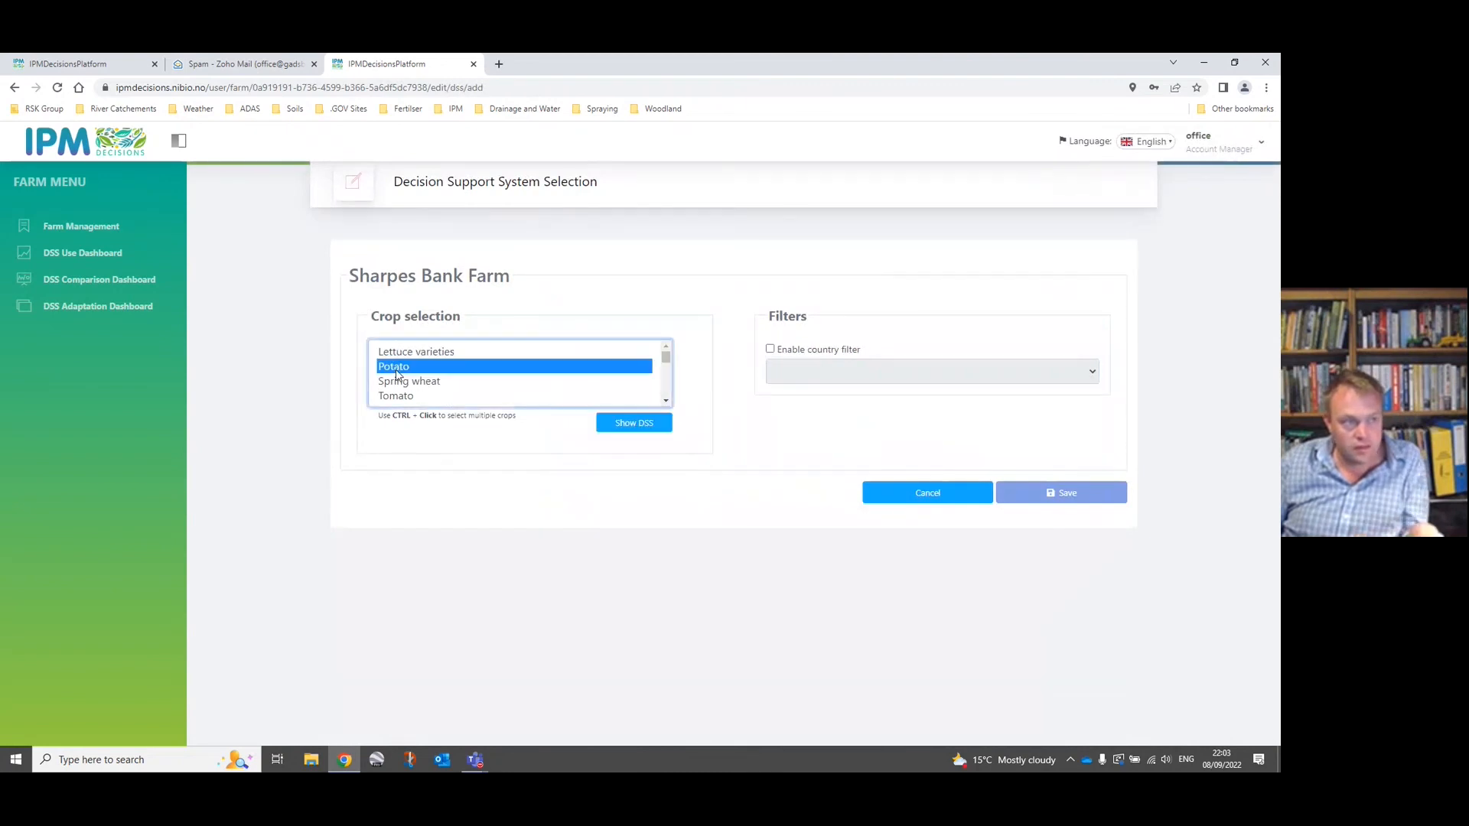
scroll(665, 404, "down", 4)
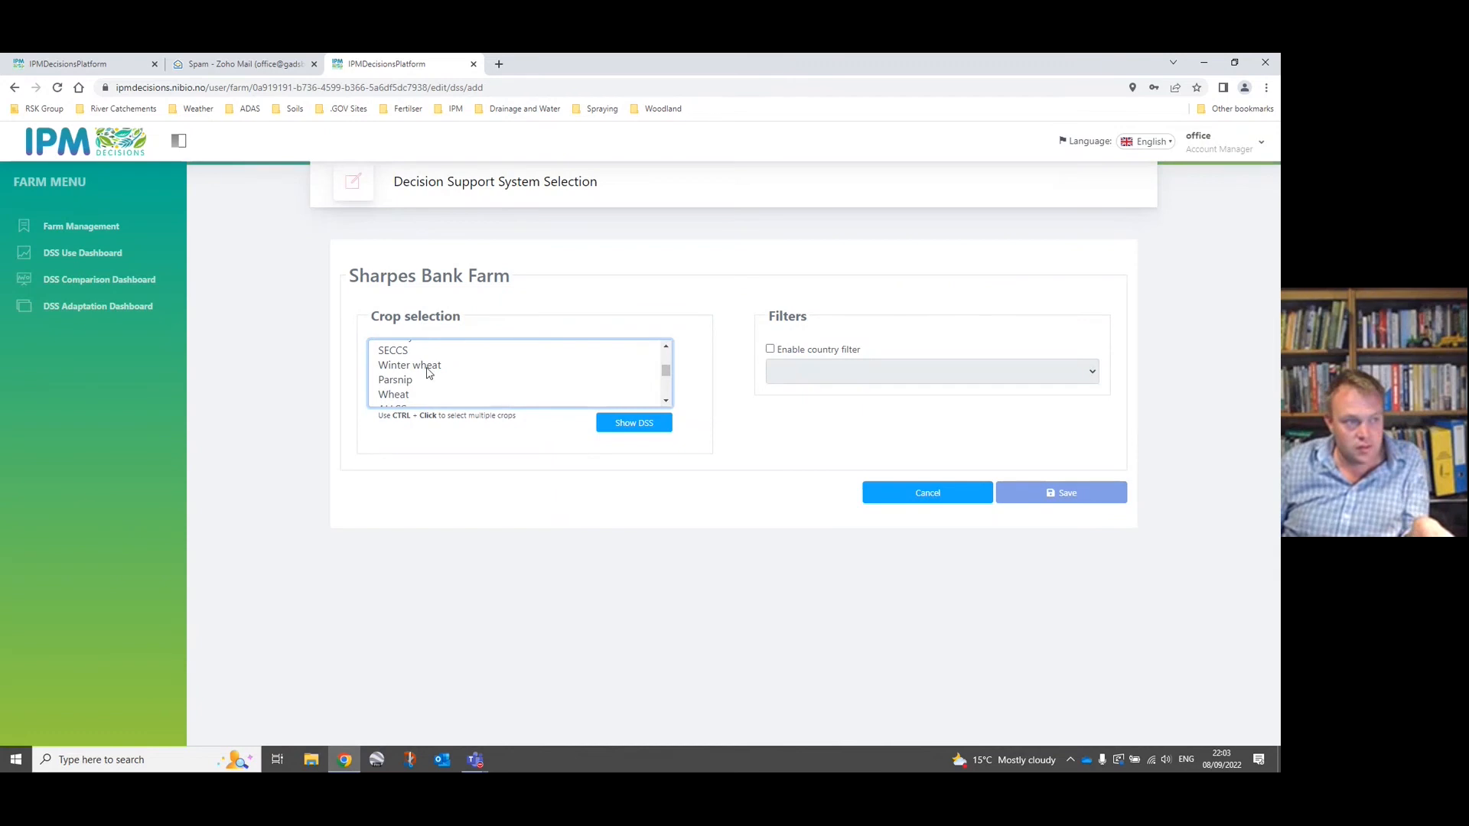
left_click(430, 366)
left_click(630, 427)
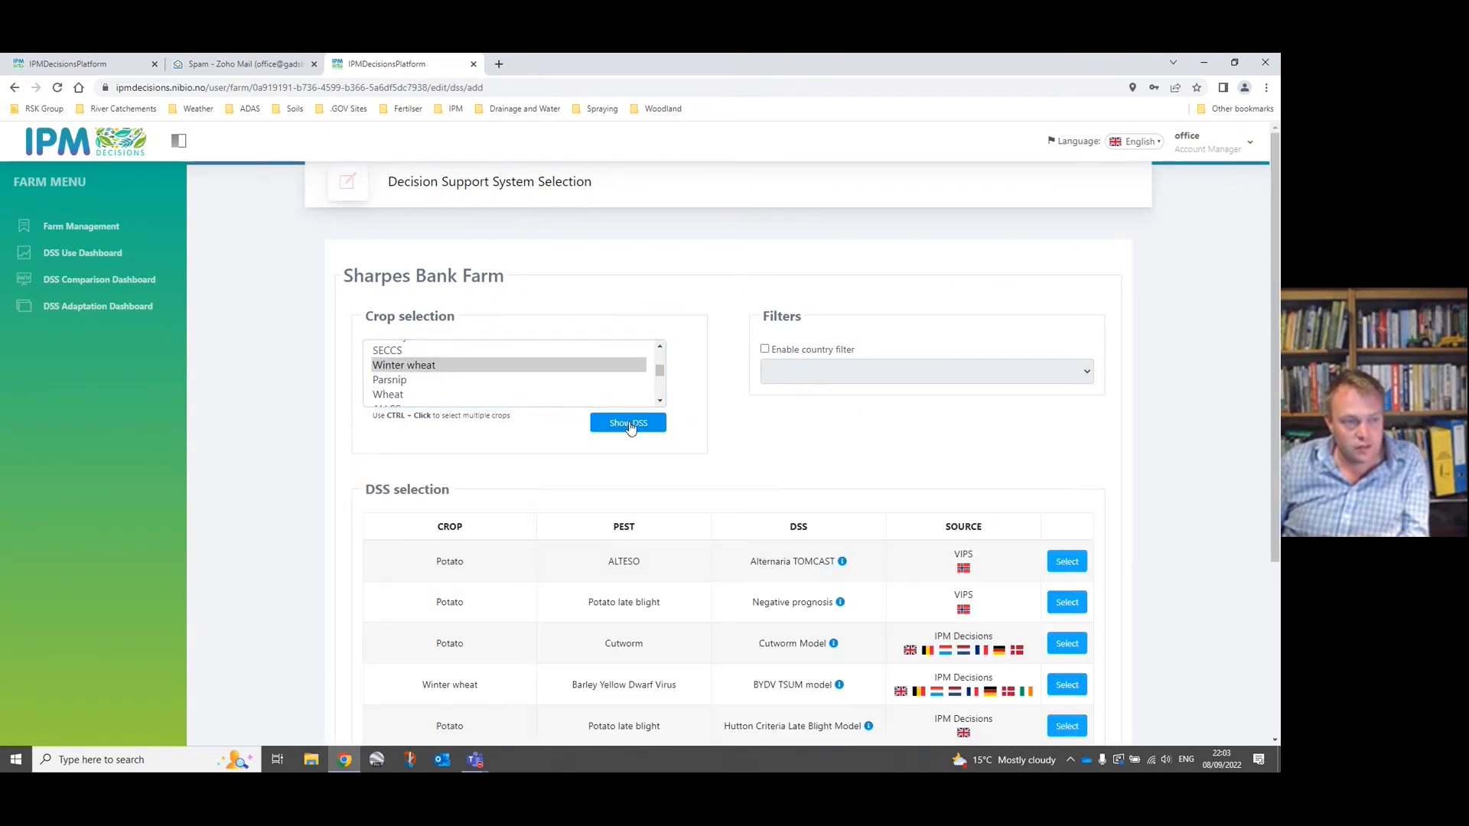
Set the Septoria Humidity Model's pest to Septoria leaf blotch.
scroll(630, 428, "down", 3)
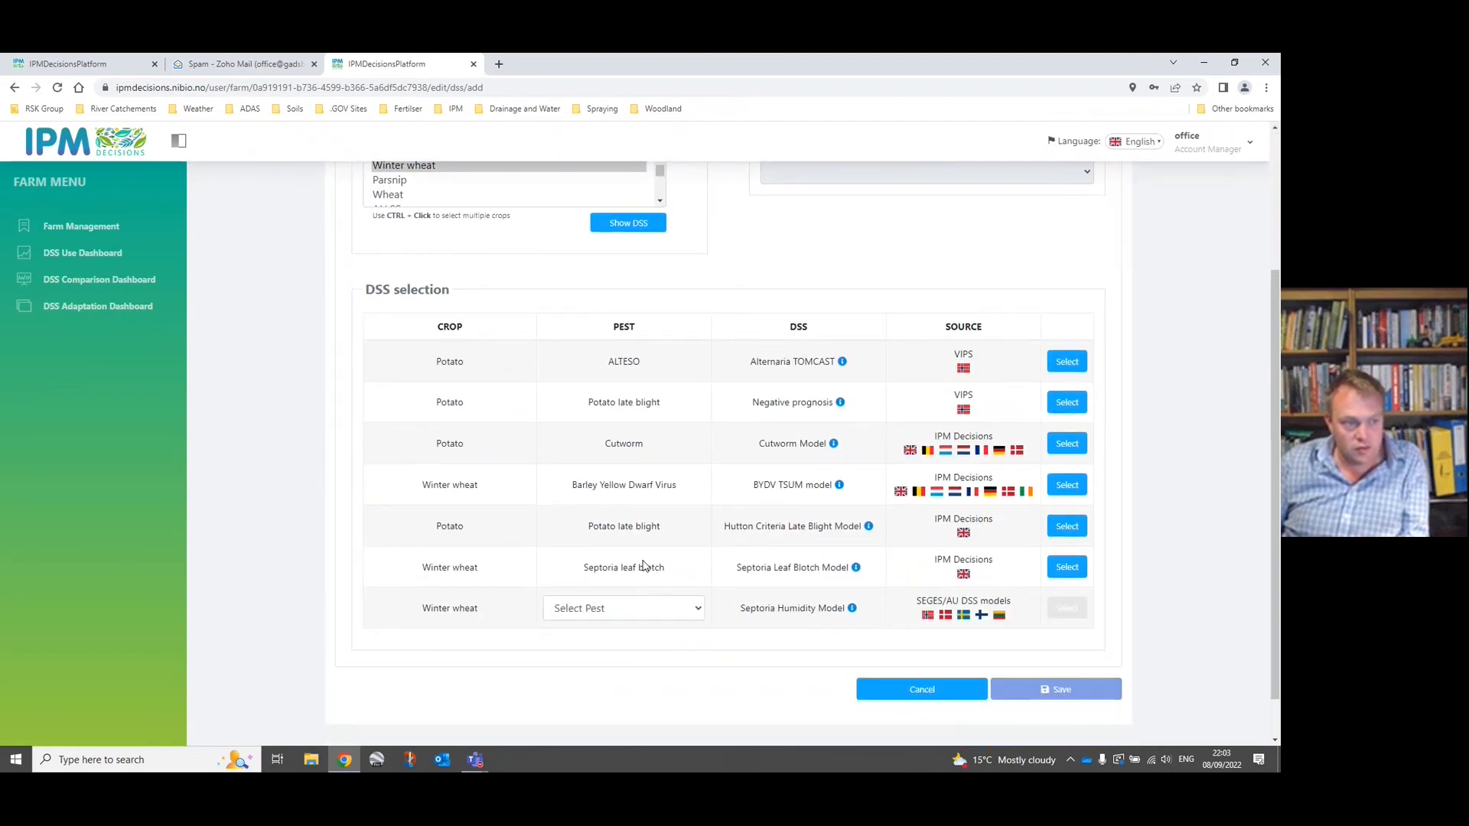
left_click(698, 612)
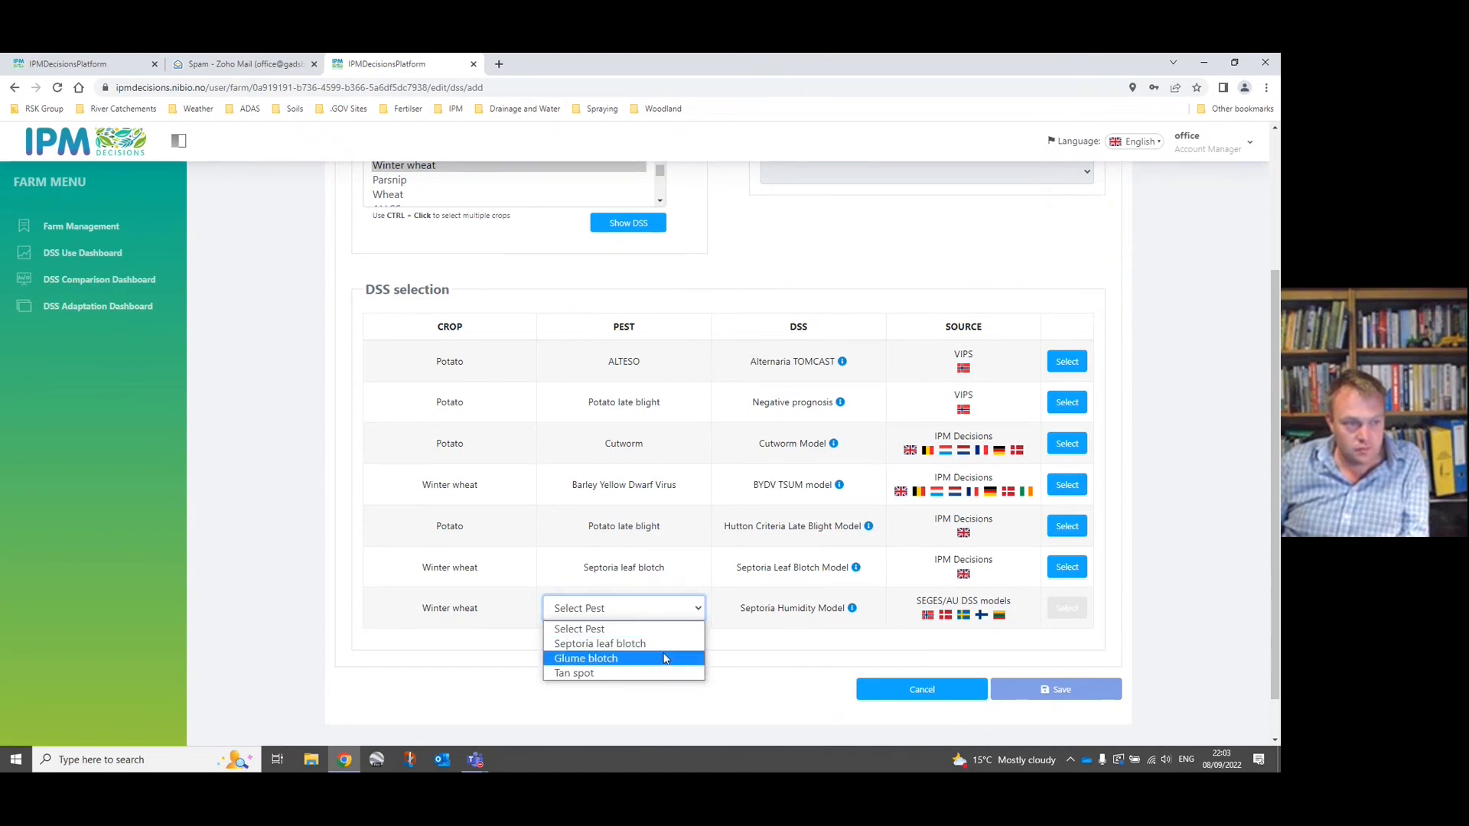
left_click(625, 644)
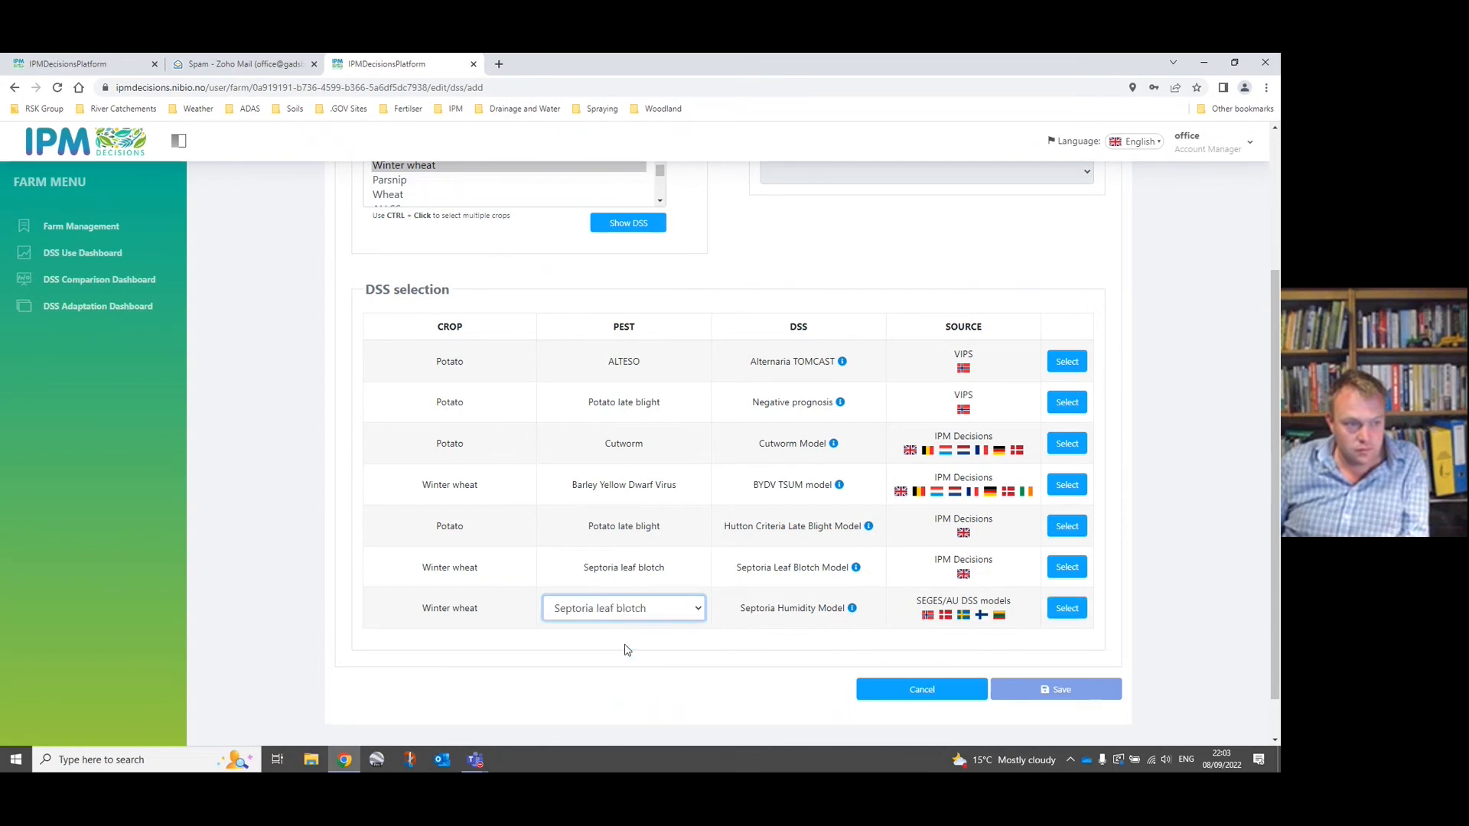
Select all the listed DSS models, from Alternaria TOMCAST to Septoria Humidity, and save them to Sharpes Bank Farm.
left_click(1062, 365)
left_click(1061, 403)
left_click(1062, 443)
left_click(1062, 485)
left_click(1061, 525)
left_click(1062, 567)
left_click(1062, 608)
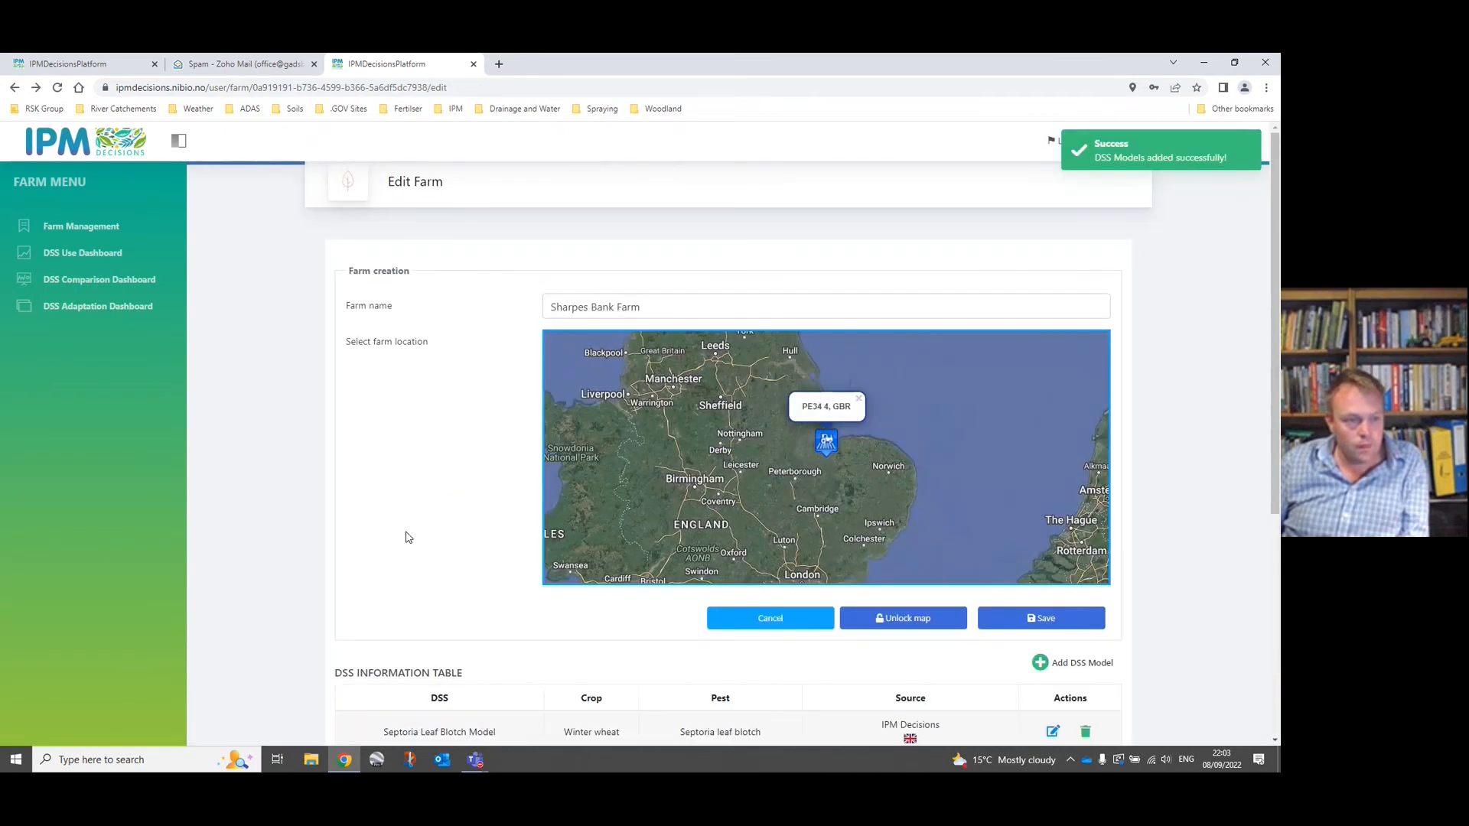
left_click(1045, 620)
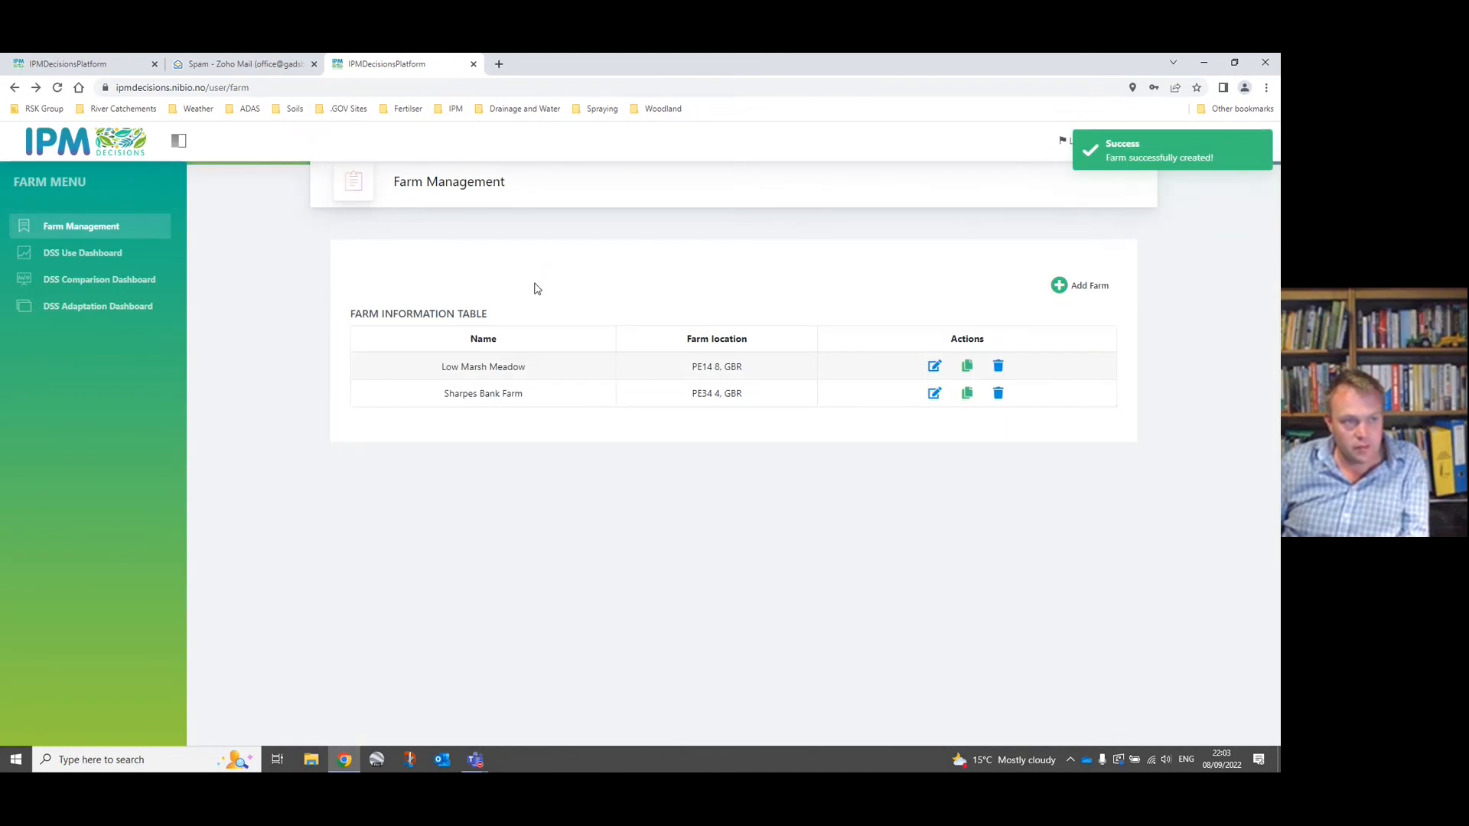
Examine both farms' pest risk tiles and their model descriptions in the DSS Use Dashboard.
left_click(84, 260)
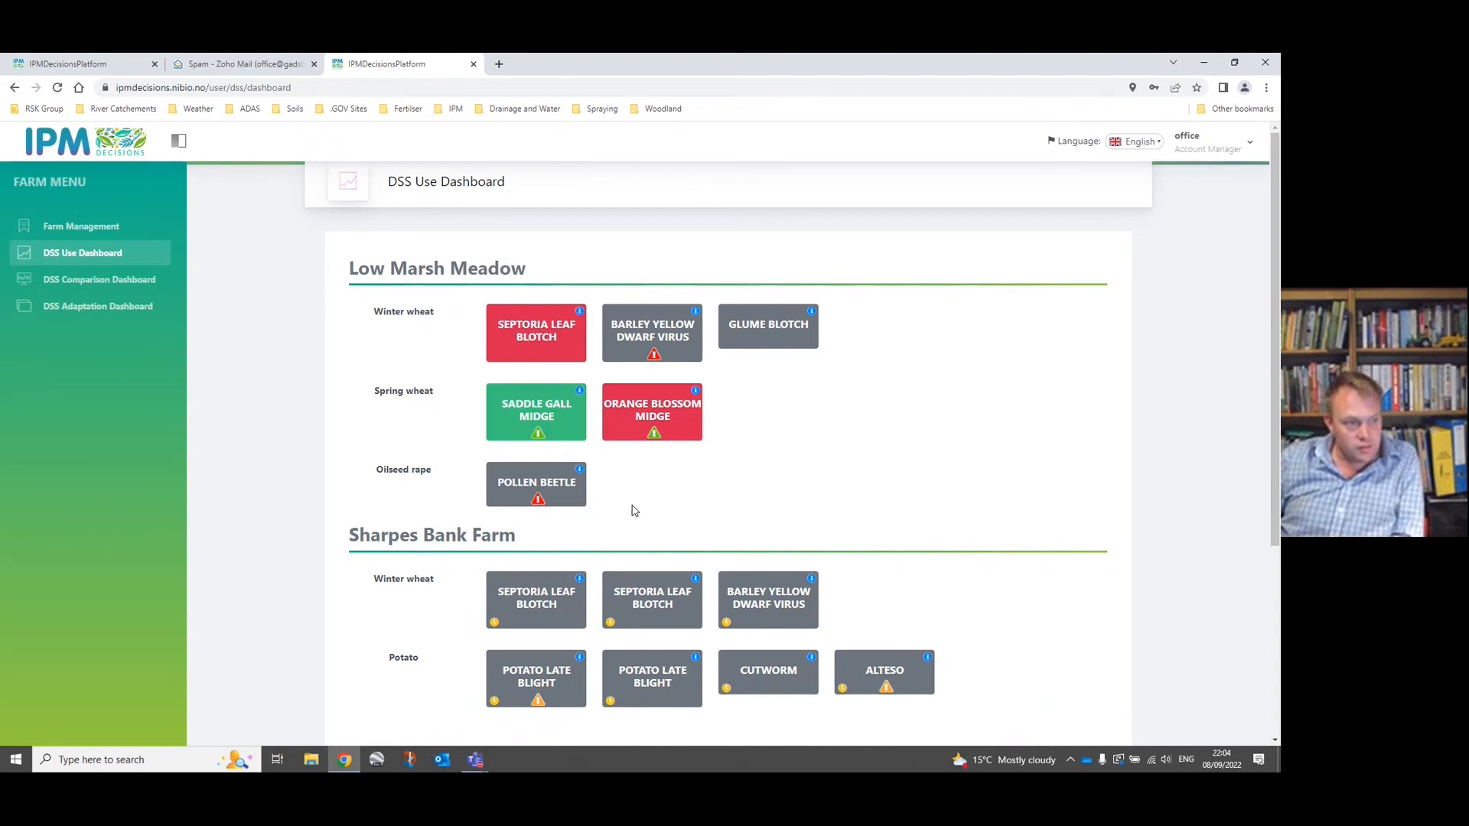
scroll(856, 494, "down", 1)
scroll(865, 490, "up", 1)
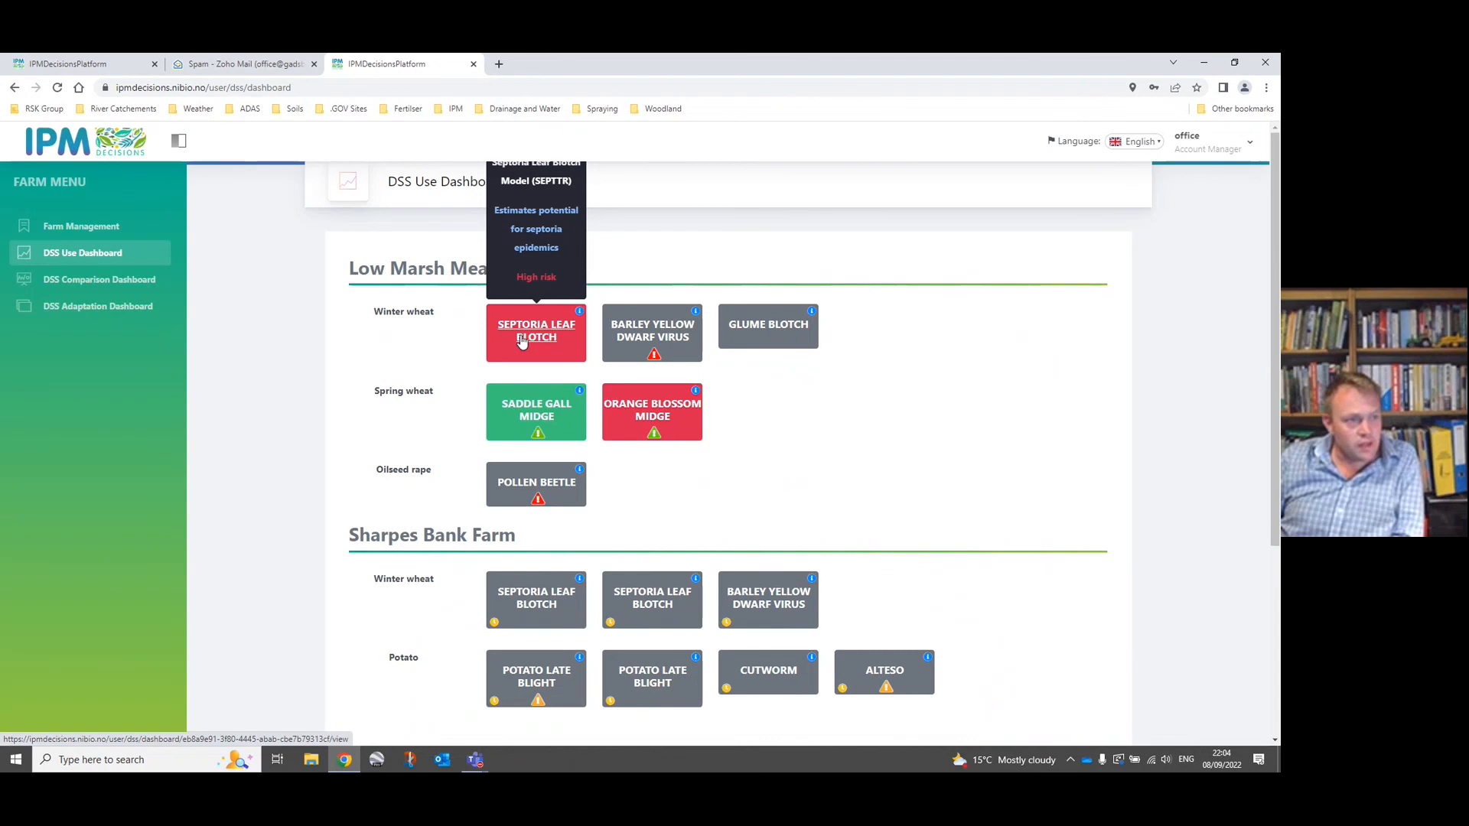
mouse_move(645, 339)
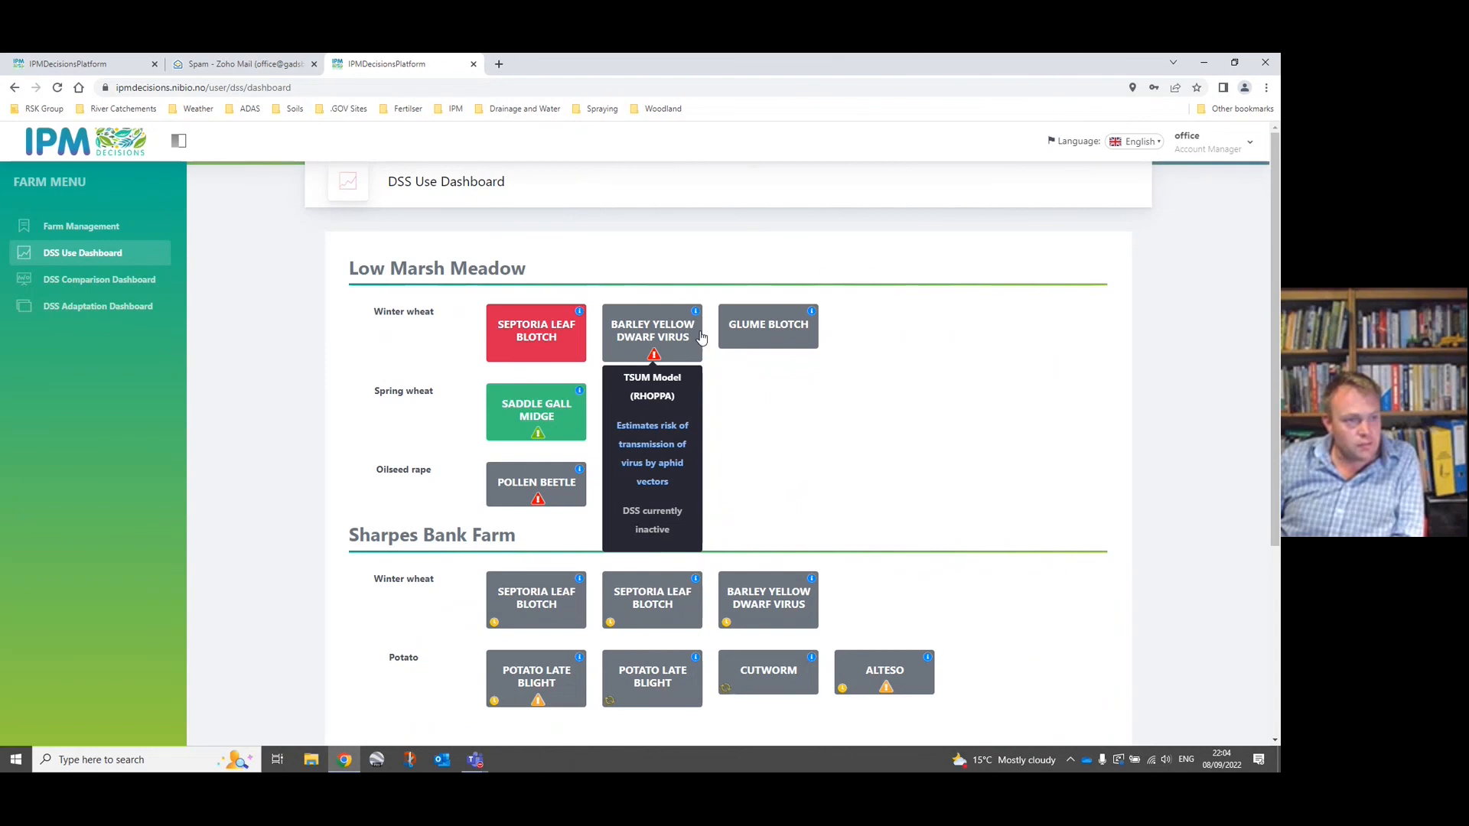
mouse_move(741, 331)
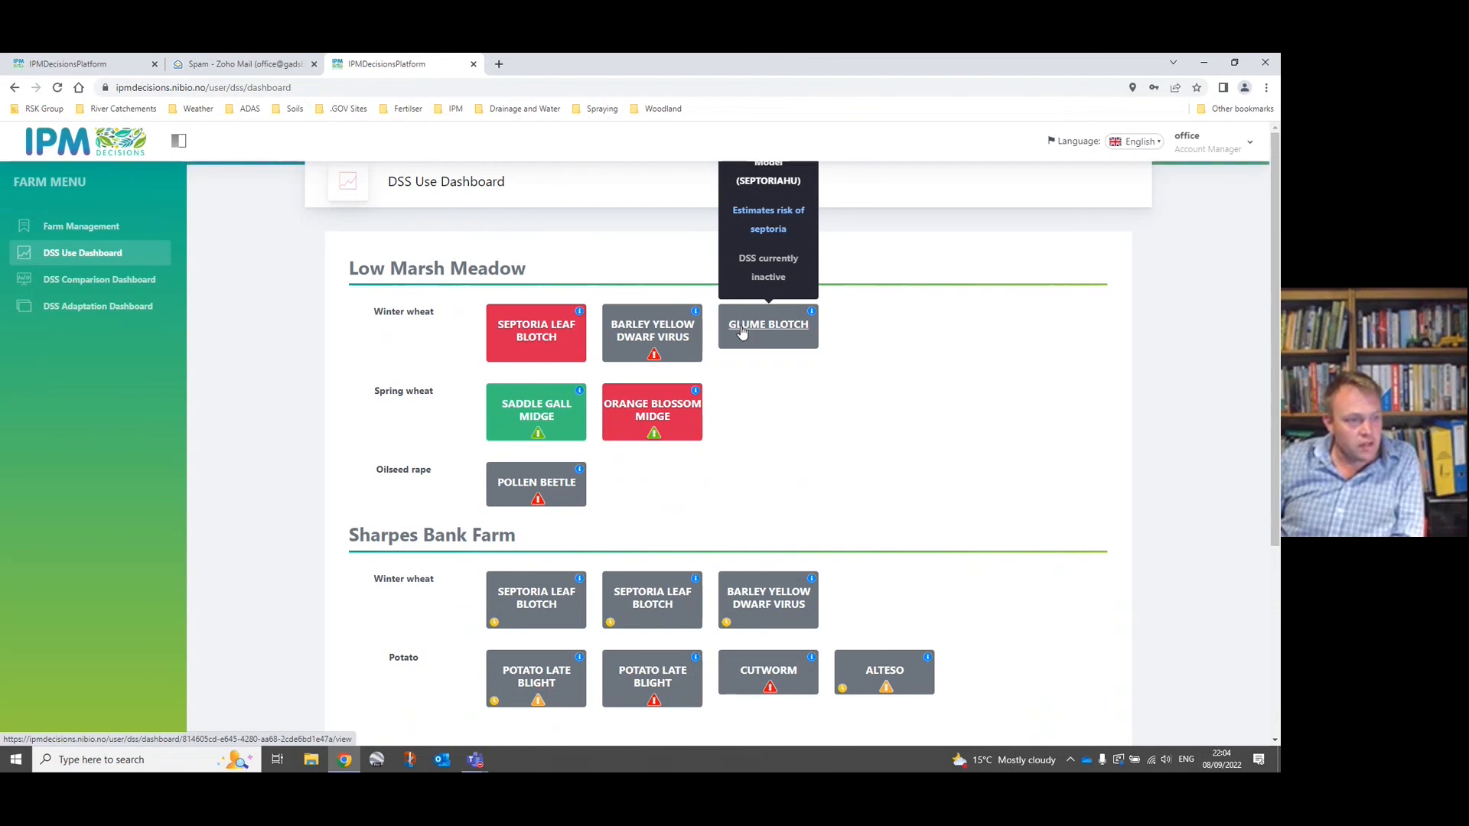
mouse_move(501, 627)
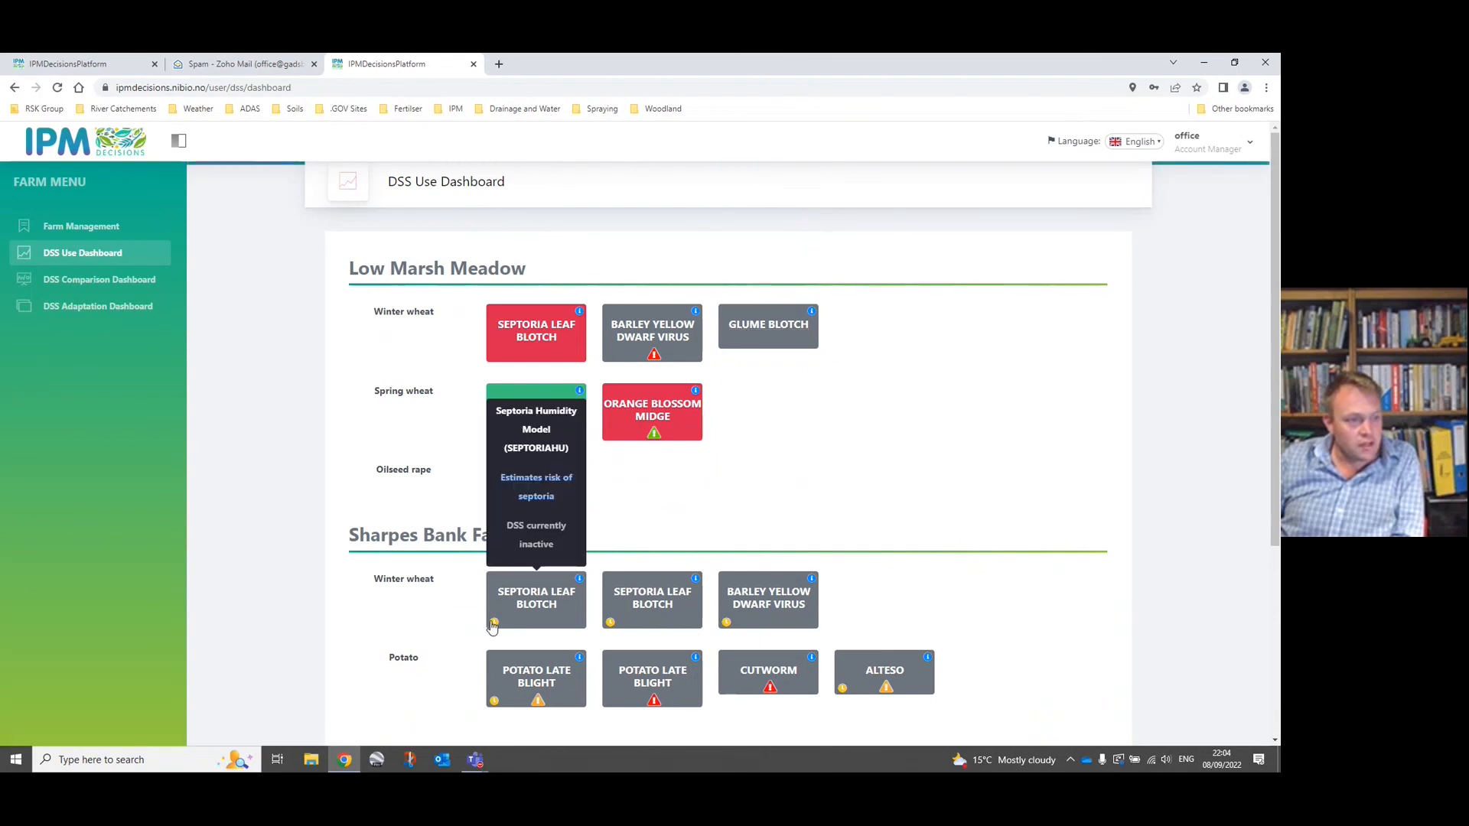
mouse_move(637, 417)
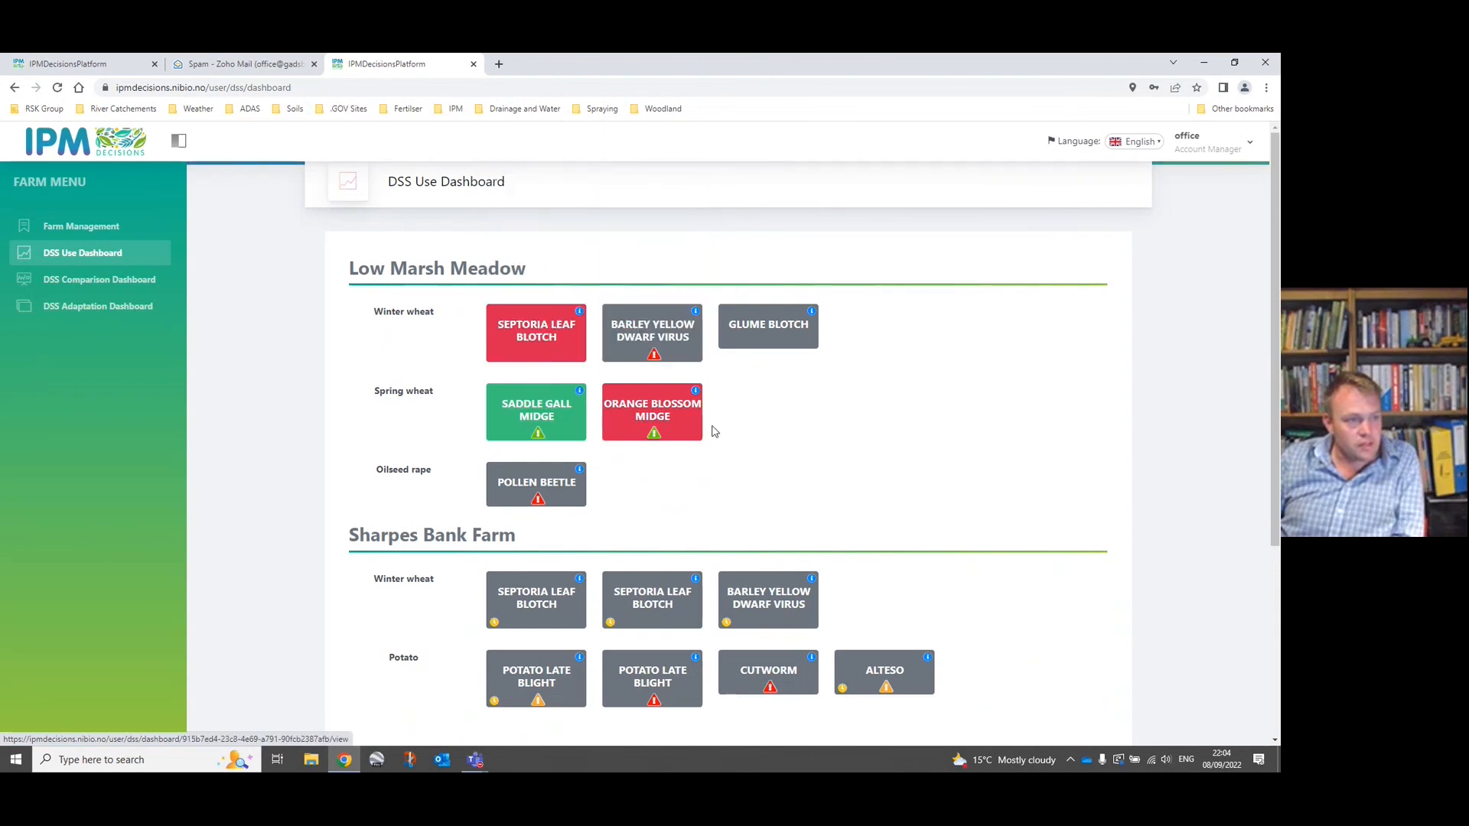
Review the risk status, SEPTTR chart and guidance for Low Marsh Meadow's winter wheat Septoria leaf blotch, and return to the dashboard.
mouse_move(524, 340)
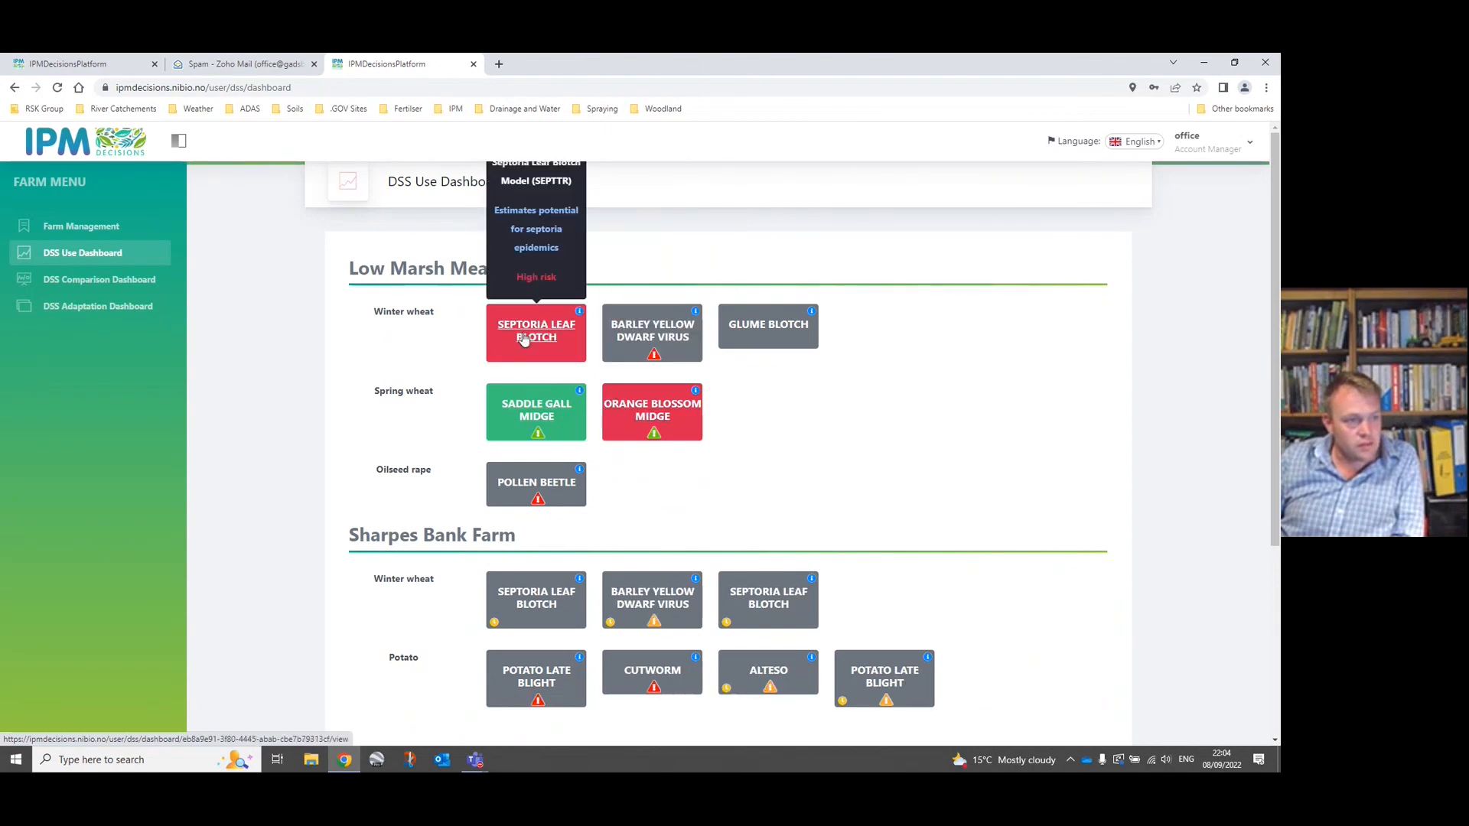
left_click(524, 340)
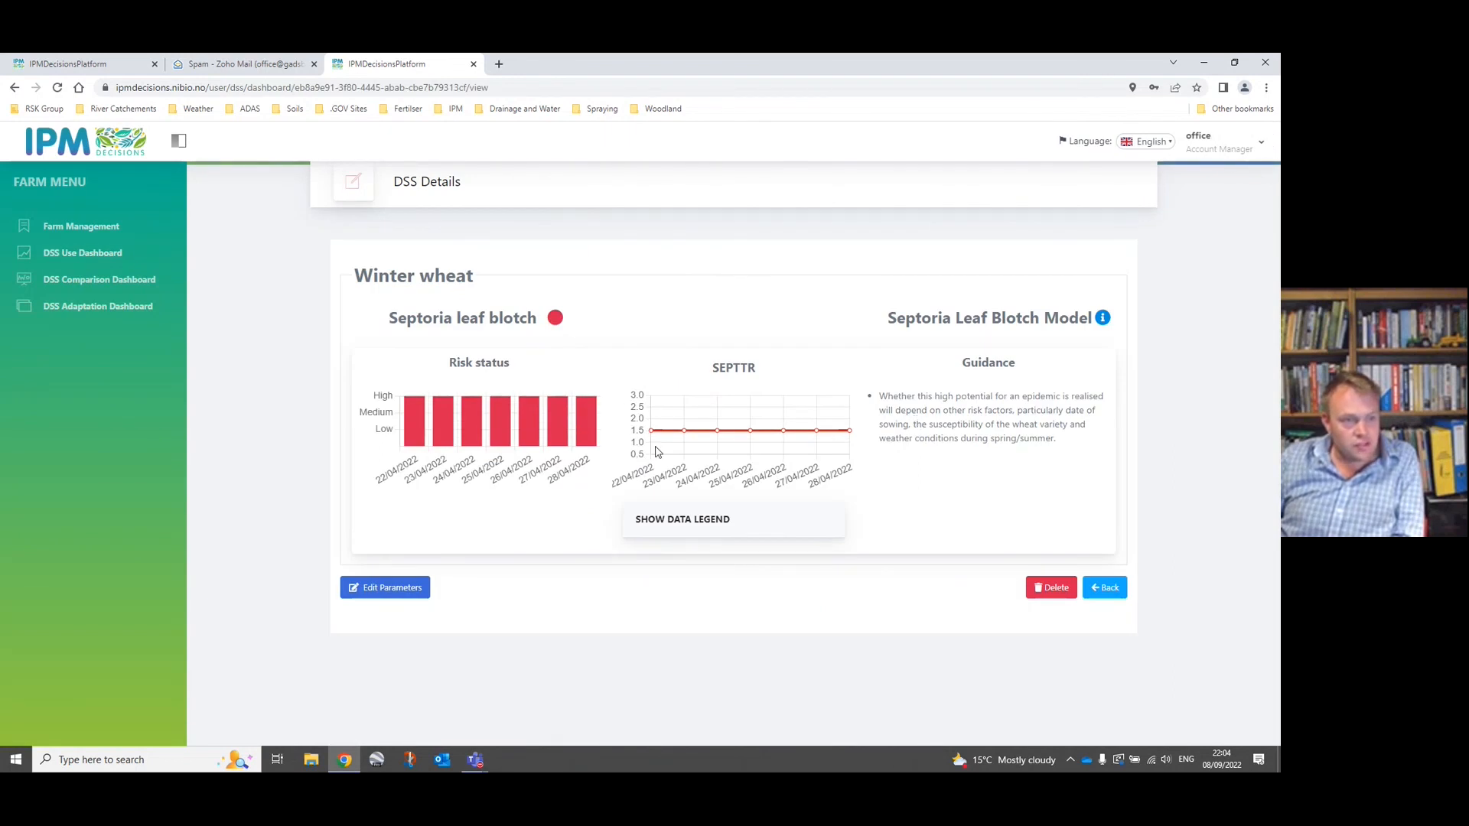
mouse_move(442, 447)
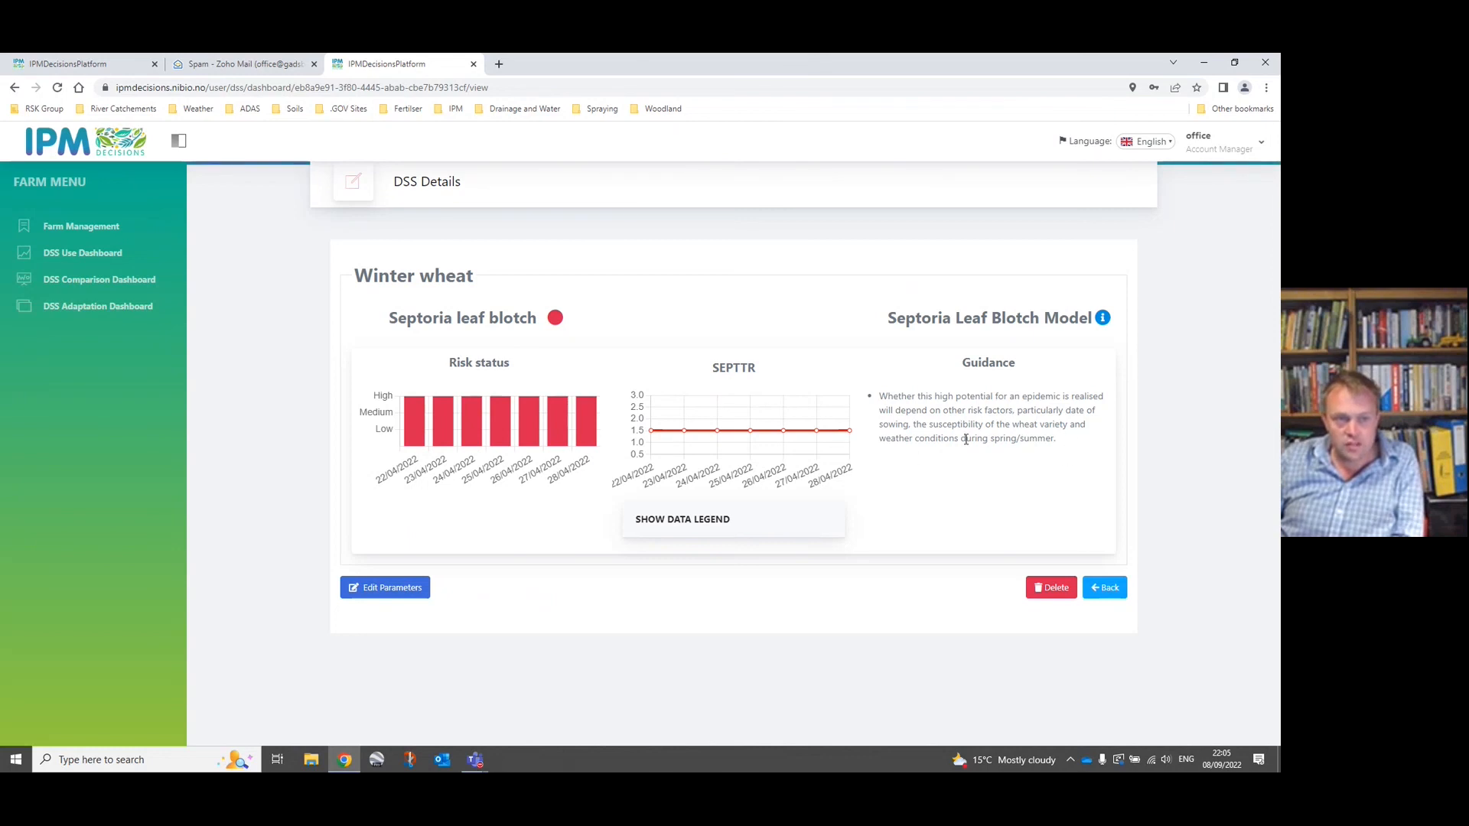
left_click(1102, 592)
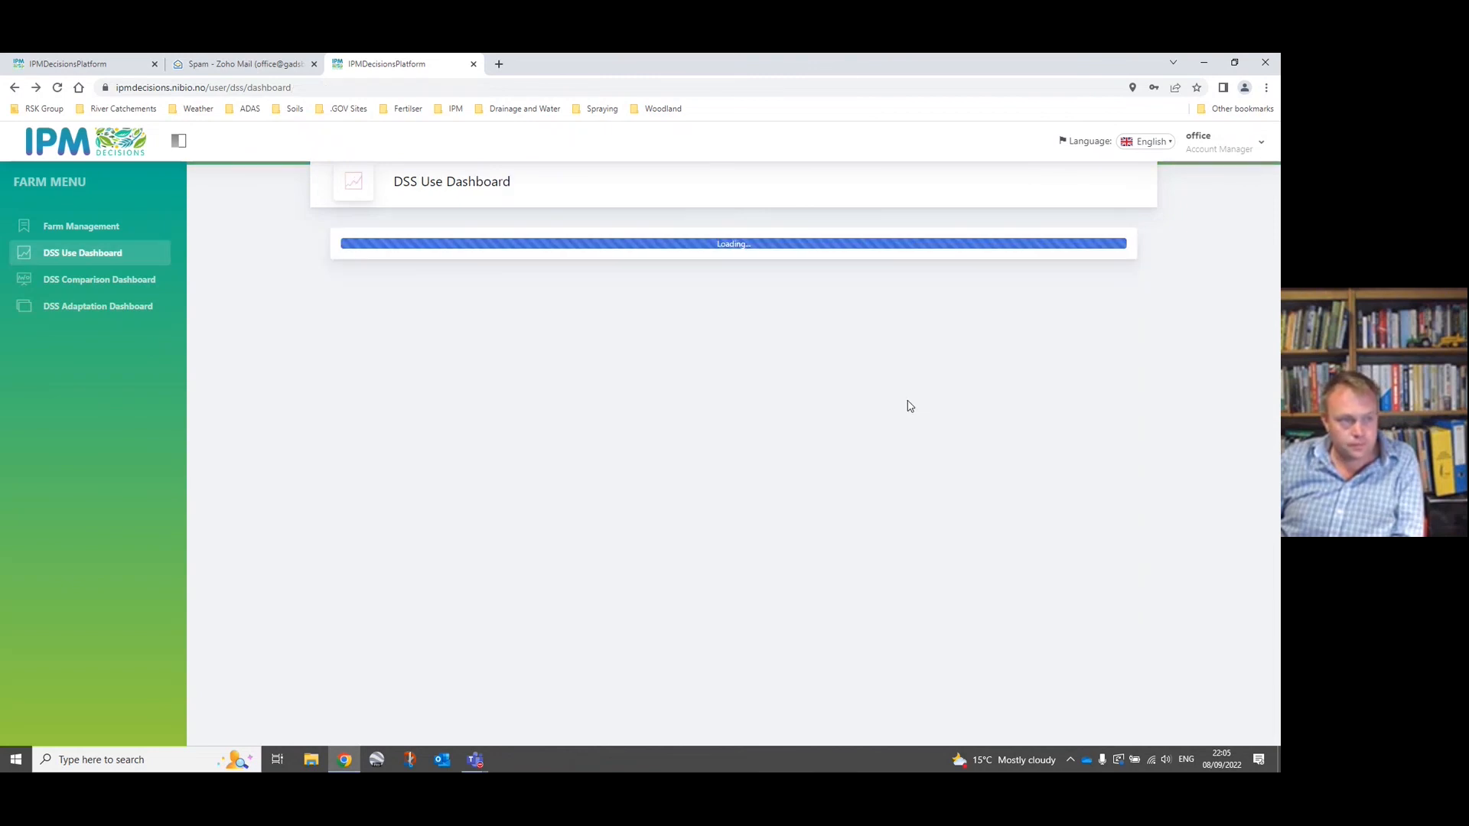
Review the risk status and guidance for Low Marsh Meadow's spring wheat orange blossom midge, and return to the dashboard.
scroll(841, 439, "down", 1)
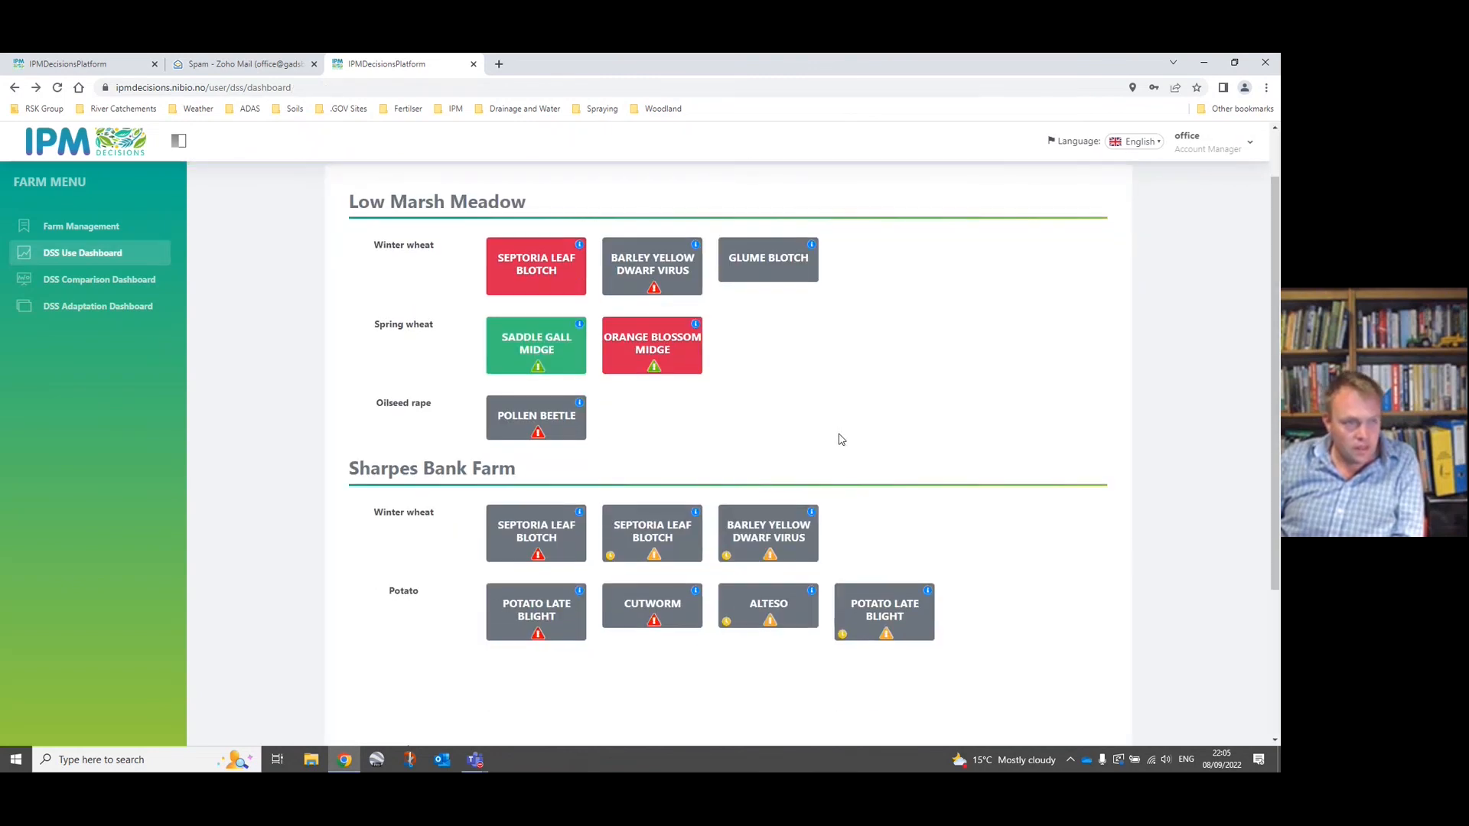
left_click(654, 347)
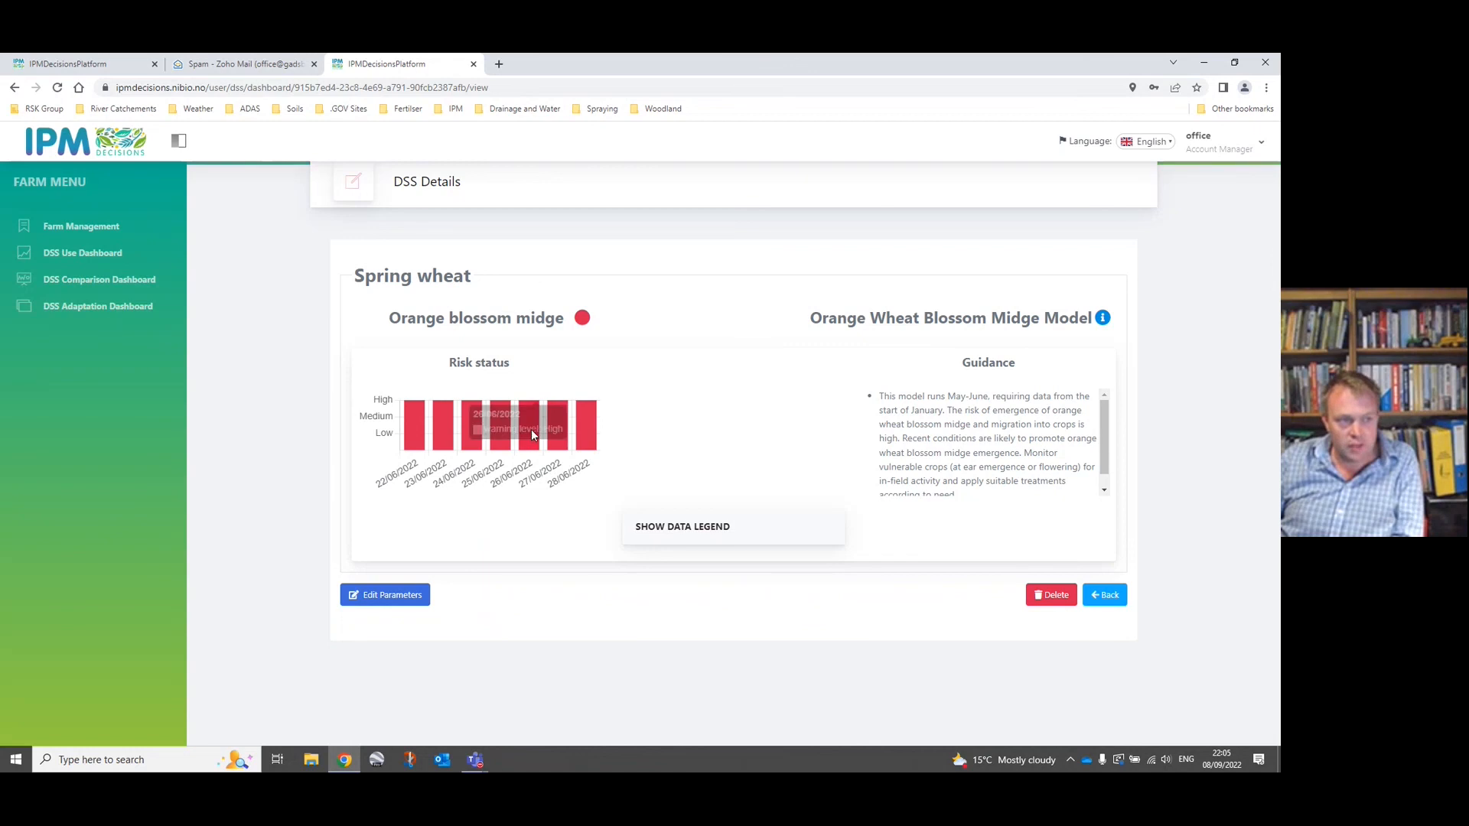
left_click(1106, 595)
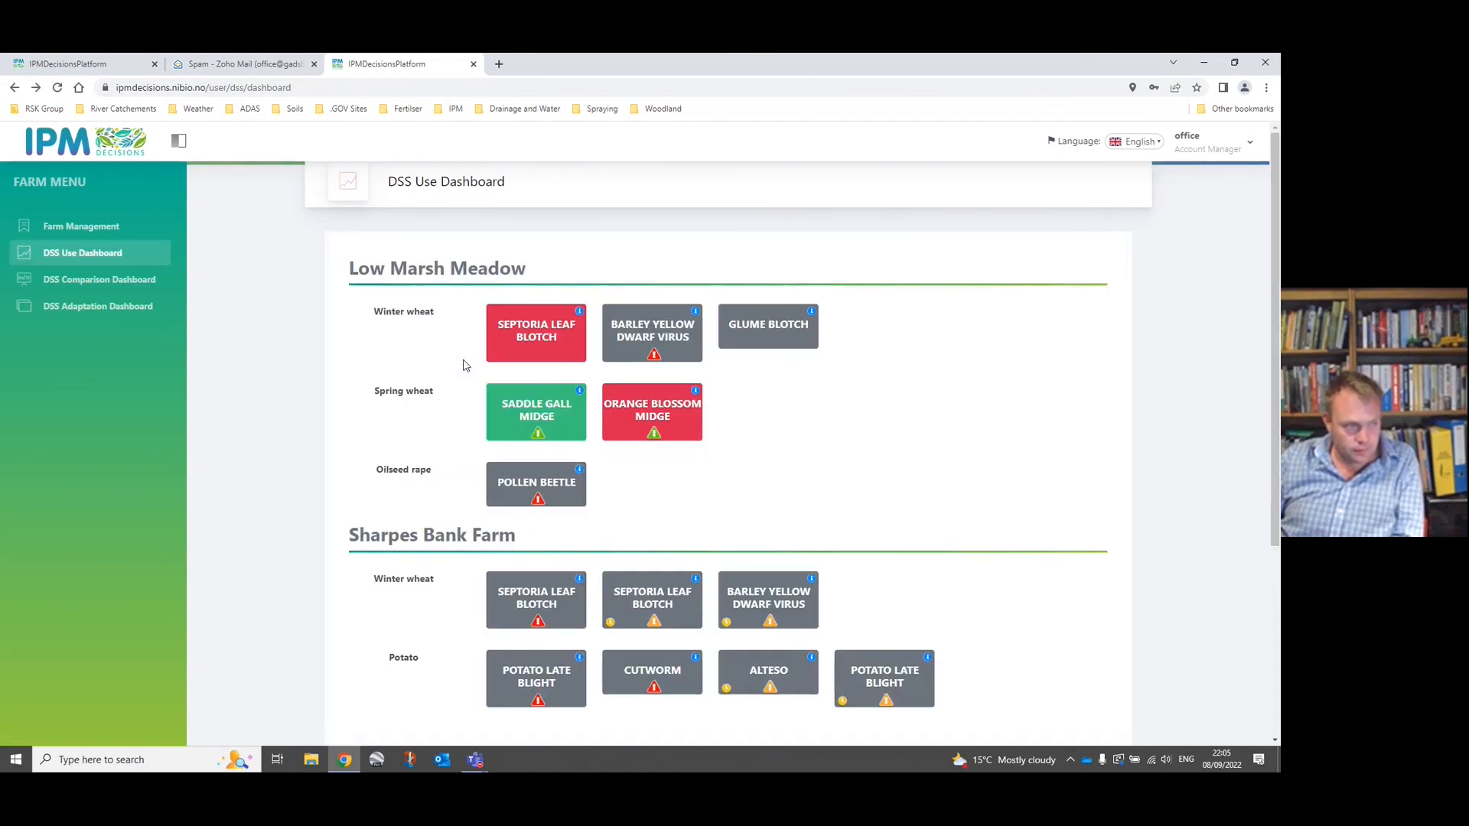
Compare the Septoria Leaf Blotch Model with the Septoria Humidity Model for winter wheat on Low Marsh Meadow in the DSS Comparison Dashboard.
left_click(67, 287)
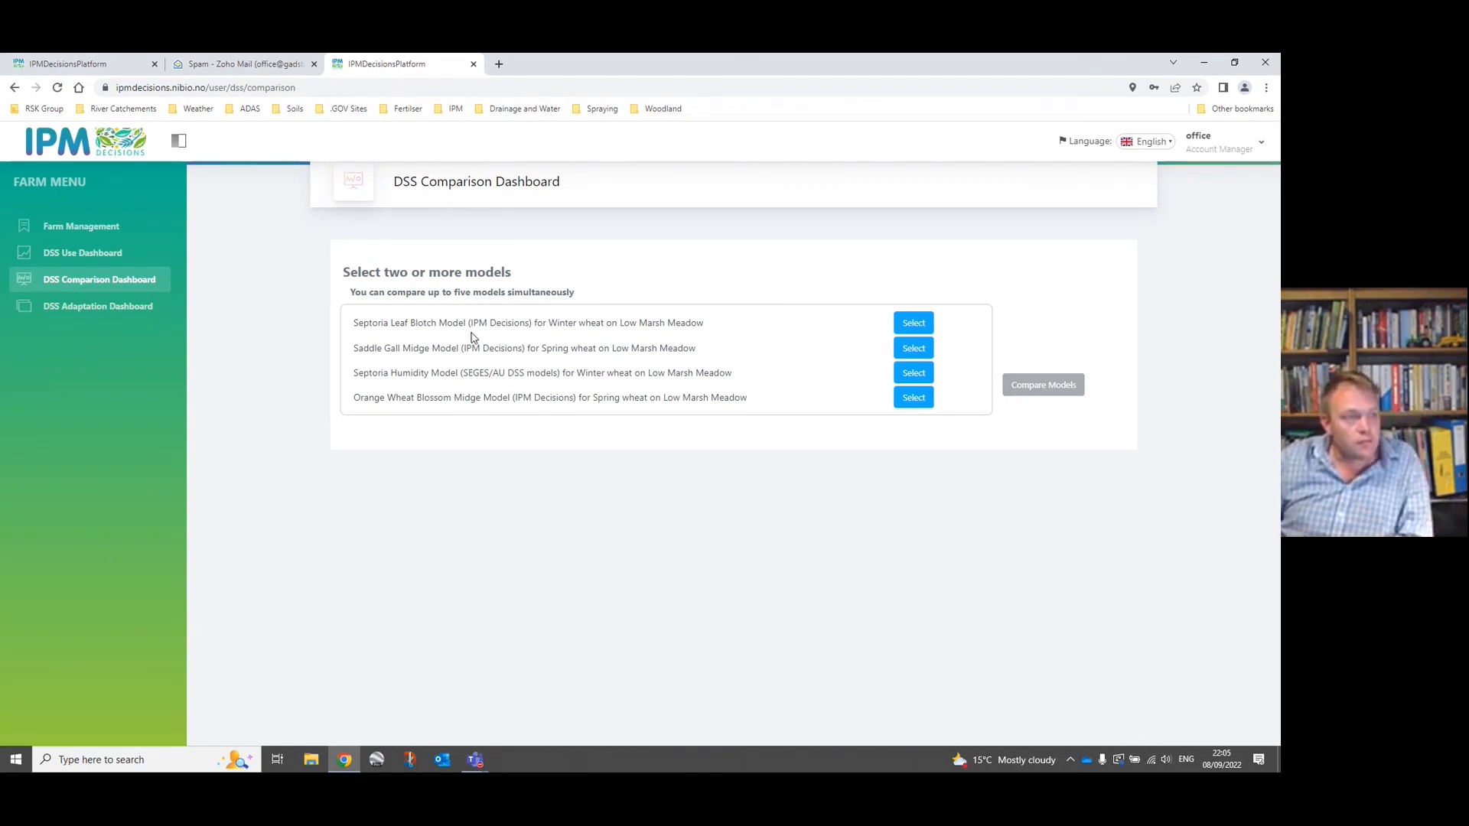
left_click(912, 325)
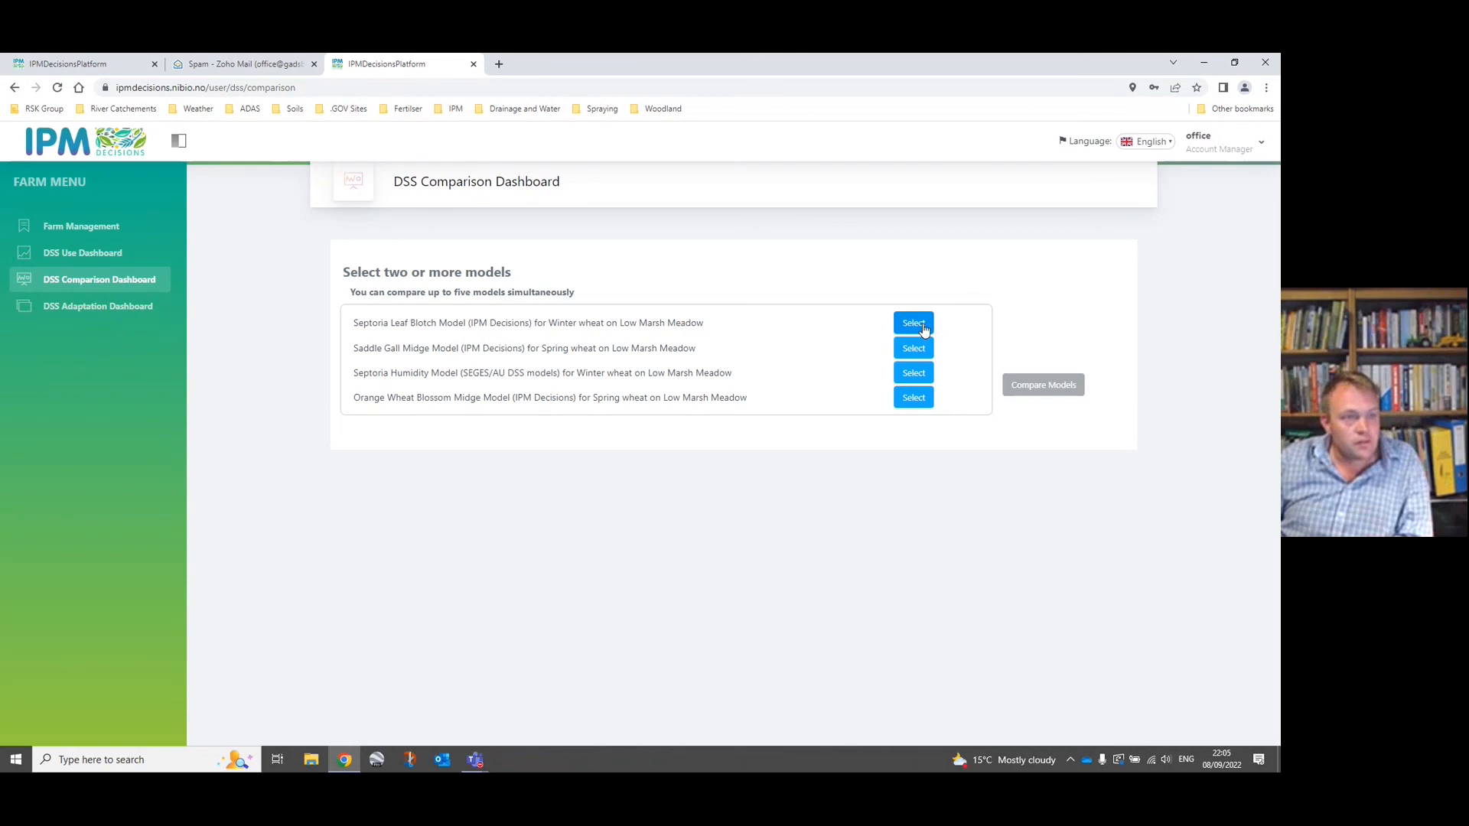
left_click(918, 375)
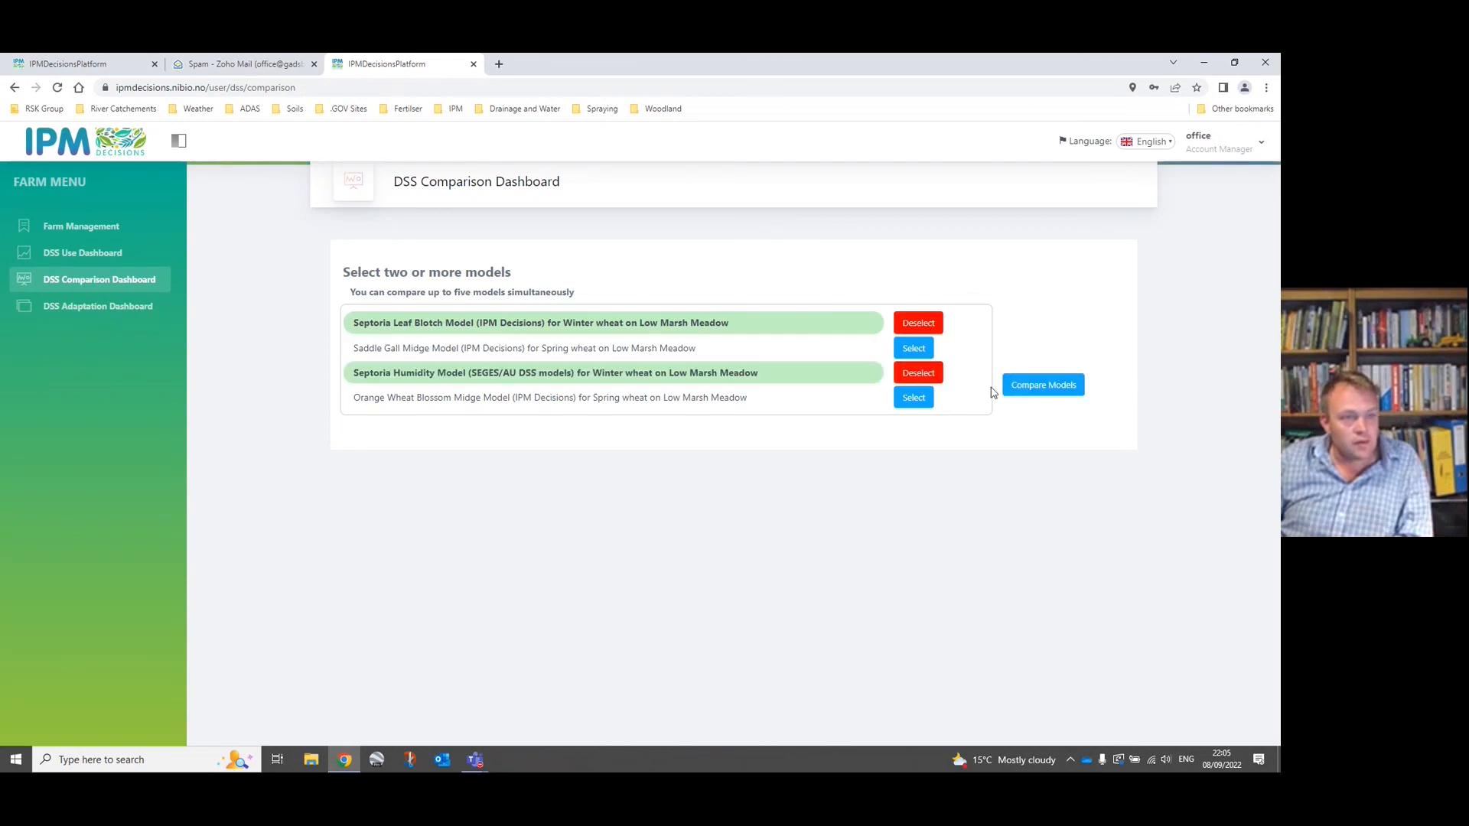
left_click(1043, 388)
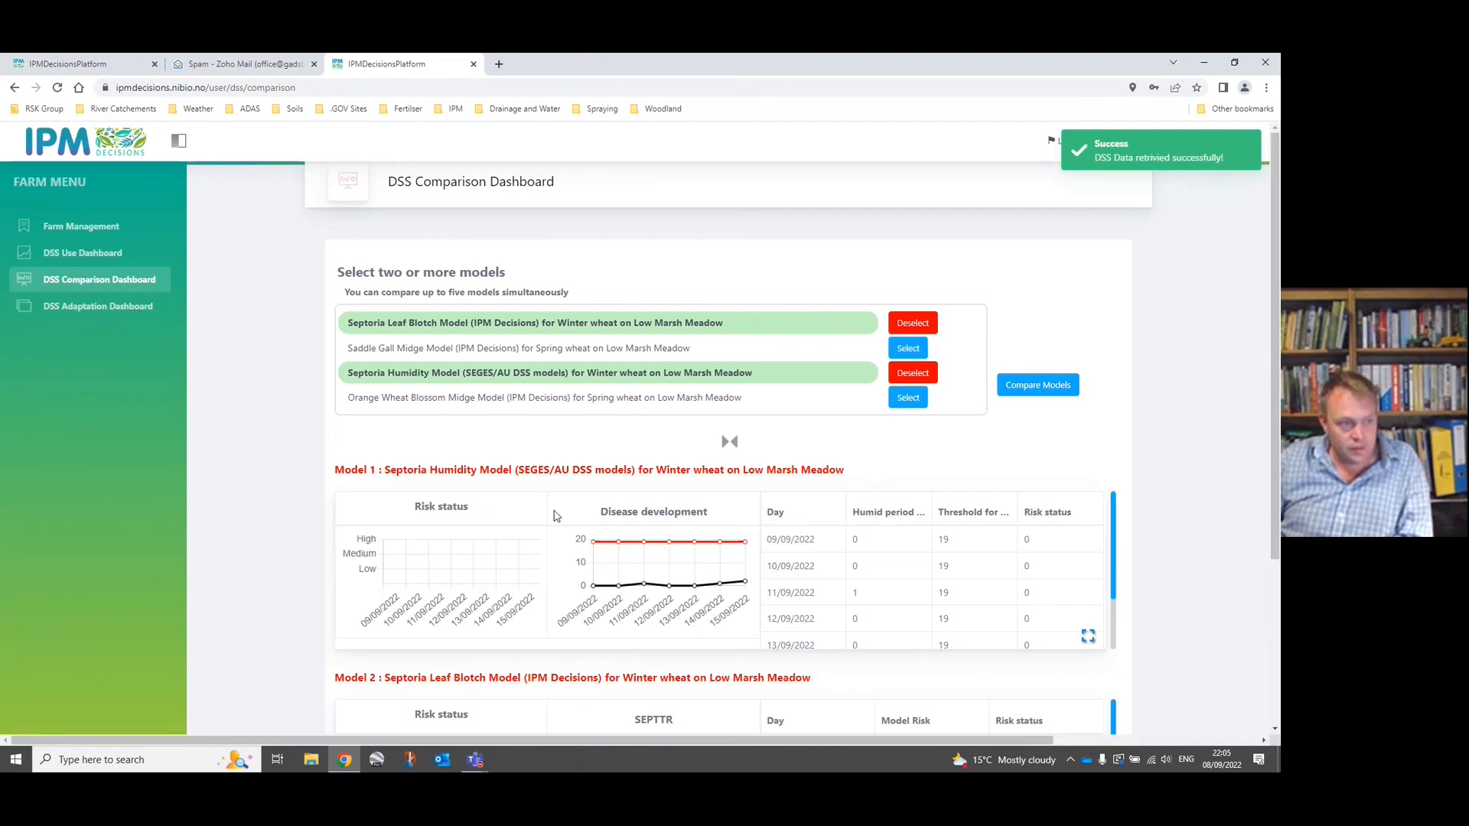
scroll(443, 507, "down", 2)
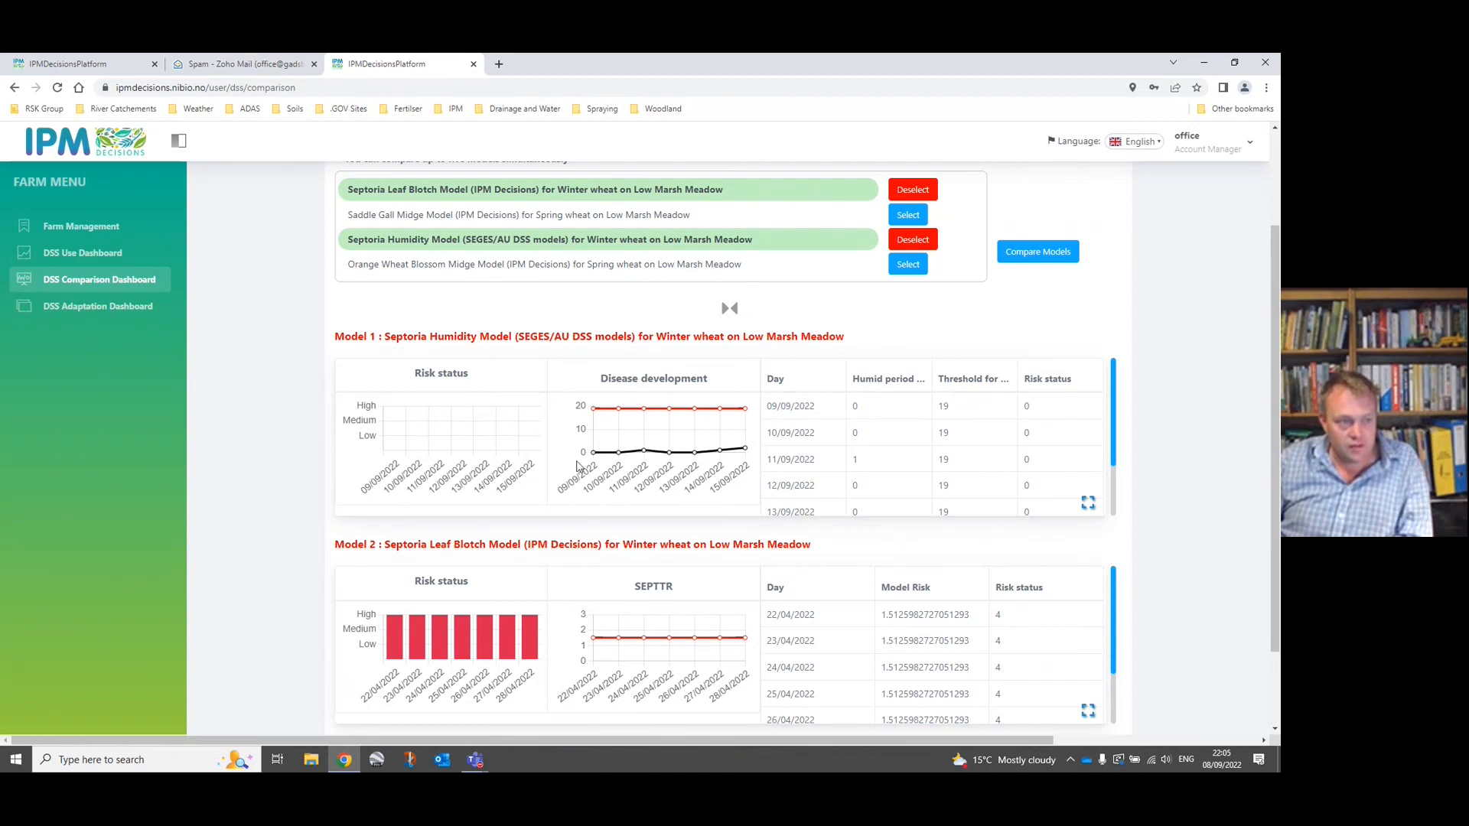
Add the Saddle Gall Midge and Orange Wheat Blossom Midge models for spring wheat to the Low Marsh Meadow comparison and review all four models' results.
scroll(579, 547, "down", 1)
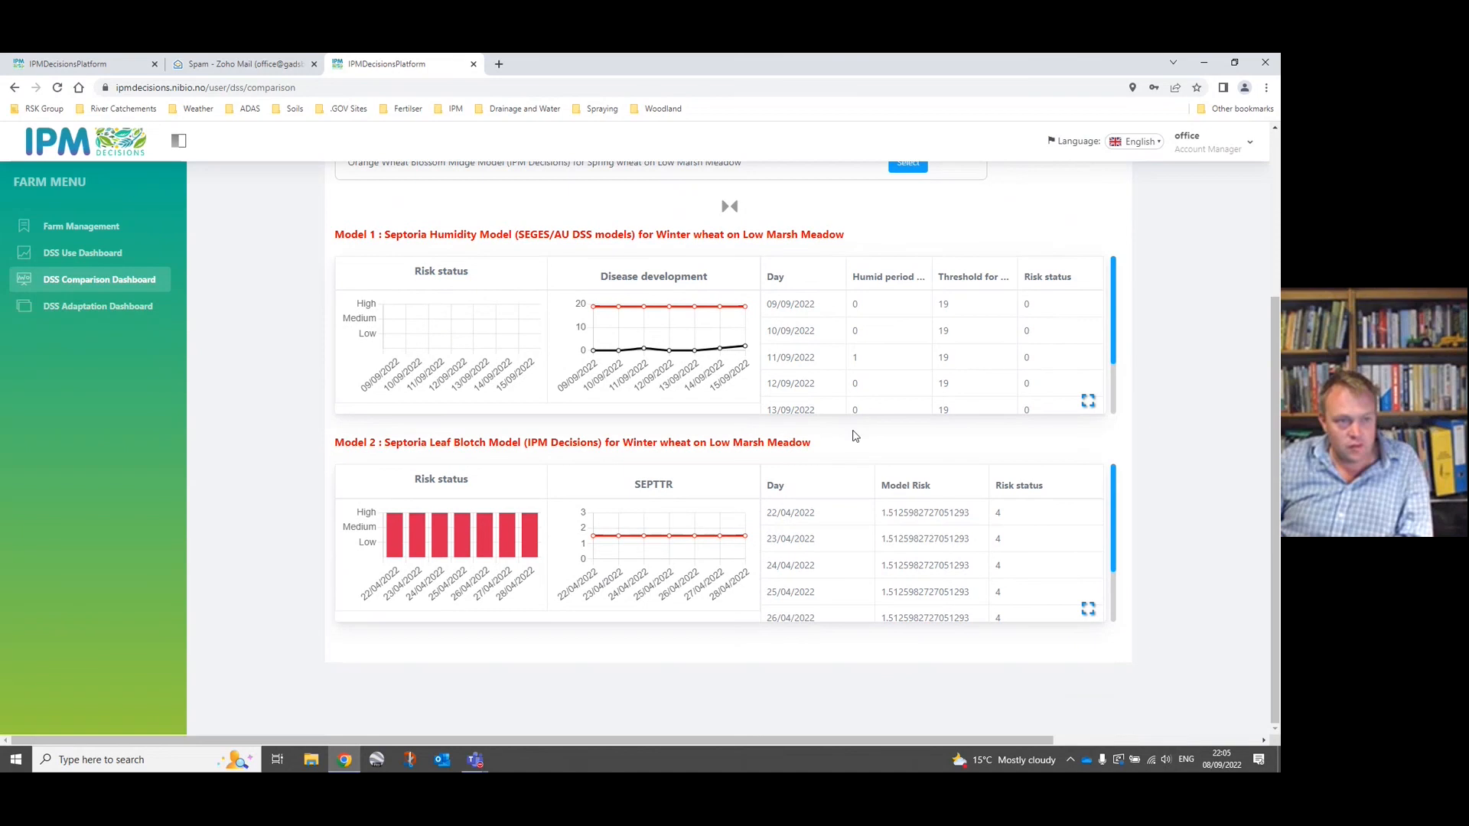
scroll(1031, 342, "down", 3)
scroll(1028, 375, "up", 3)
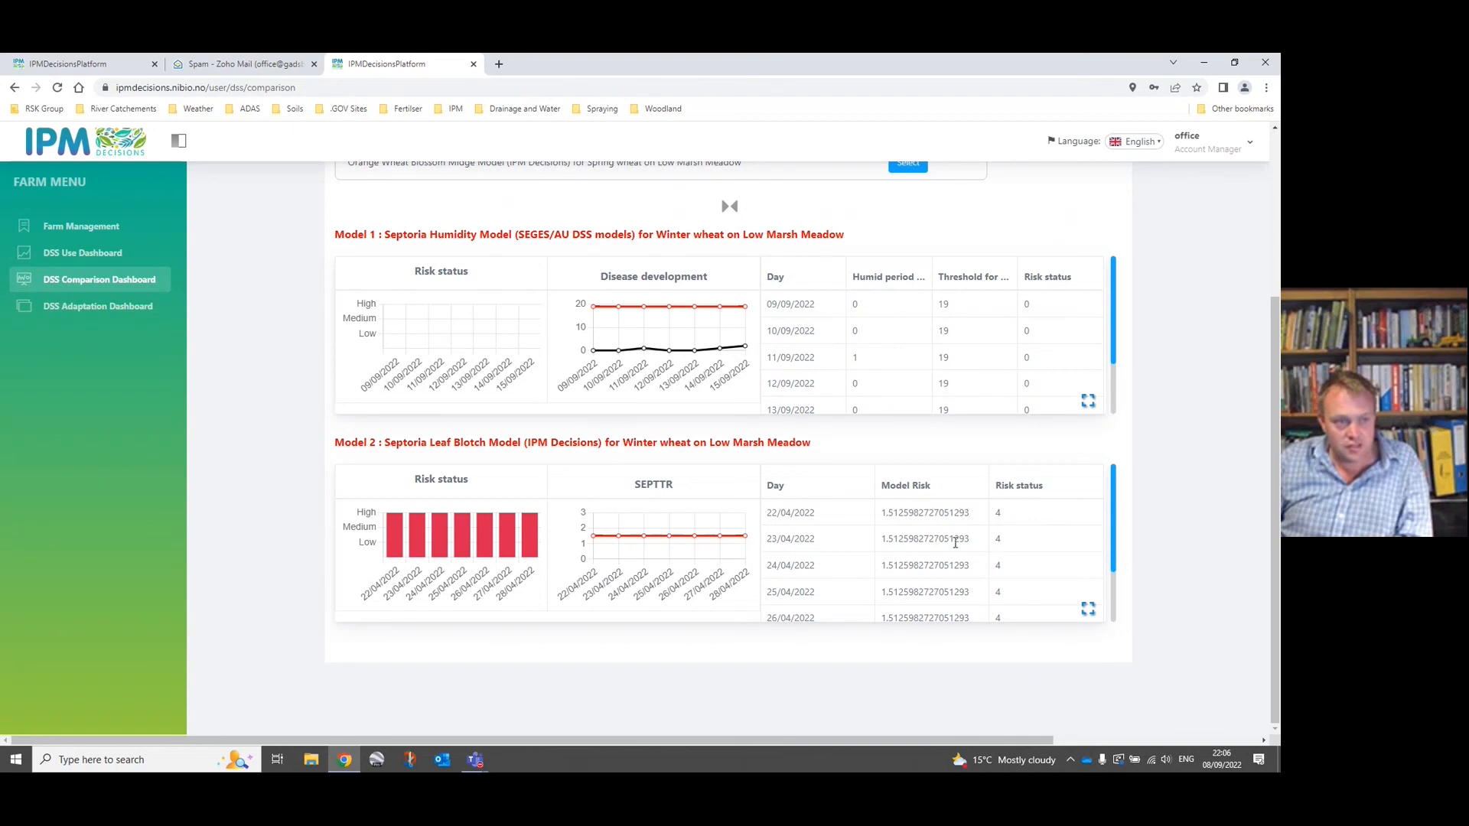
scroll(954, 541, "up", 2)
left_click(908, 246)
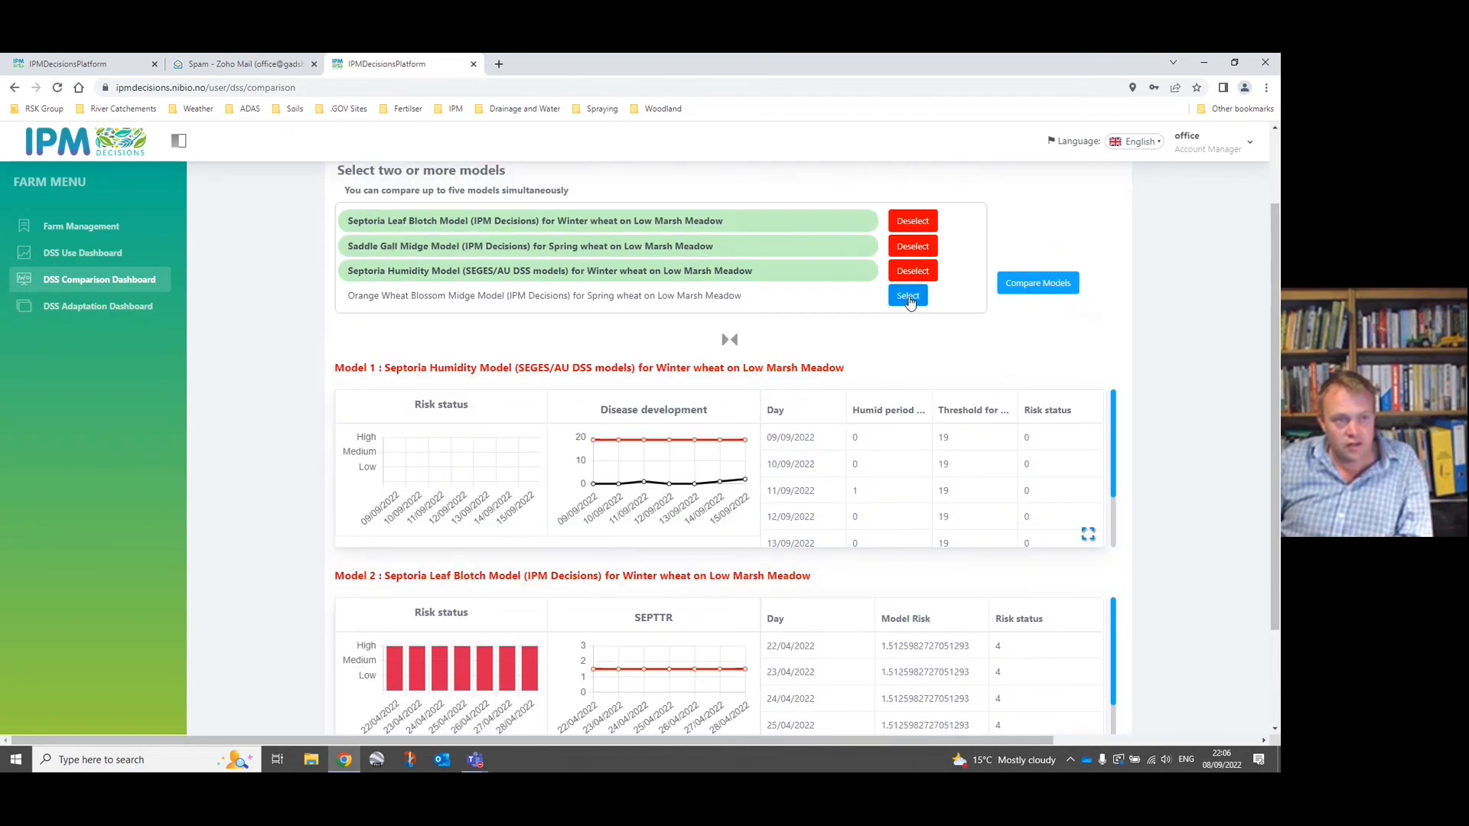
left_click(908, 298)
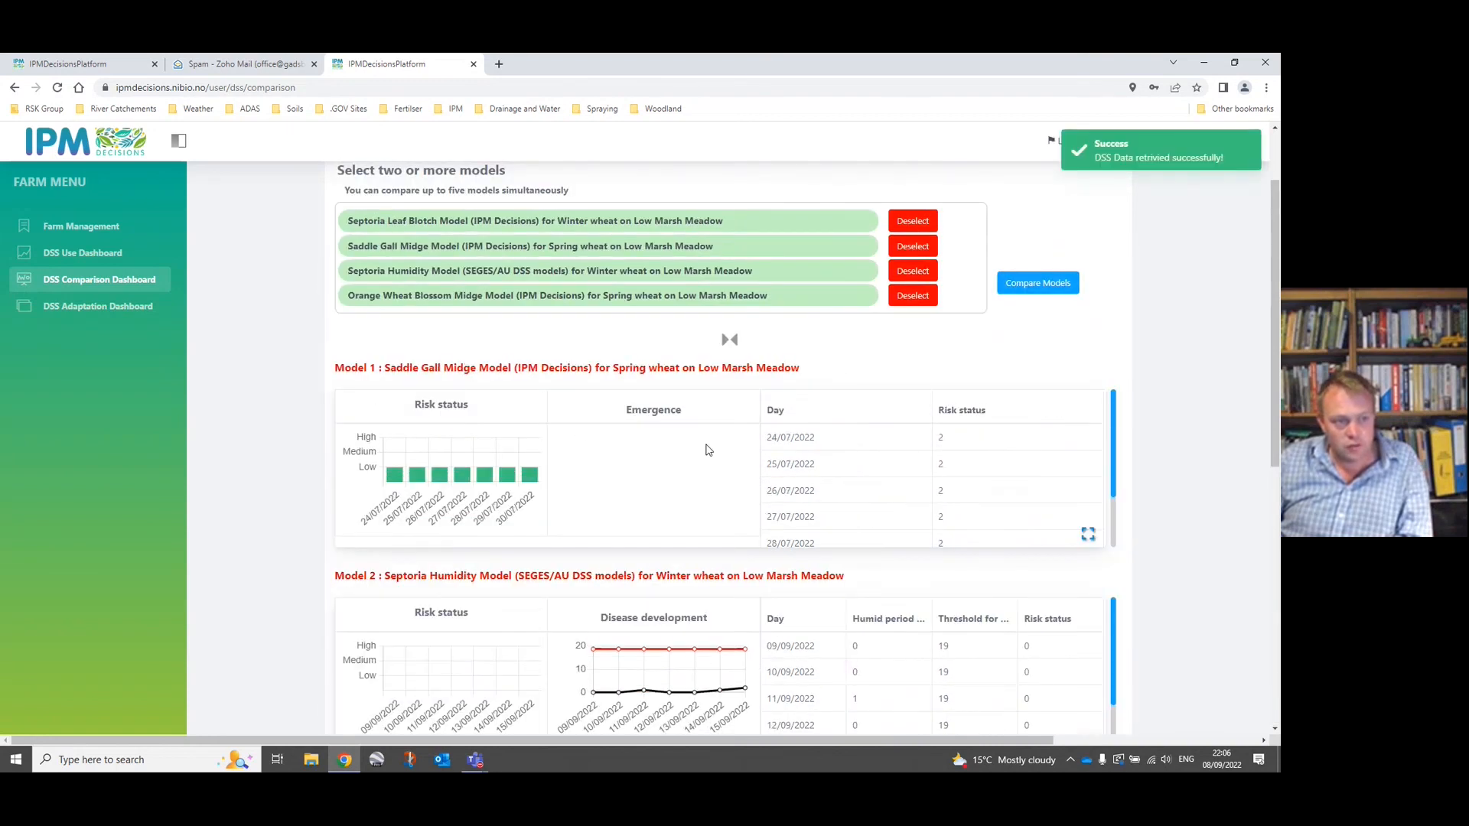
scroll(706, 450, "down", 1)
scroll(706, 450, "down", 6)
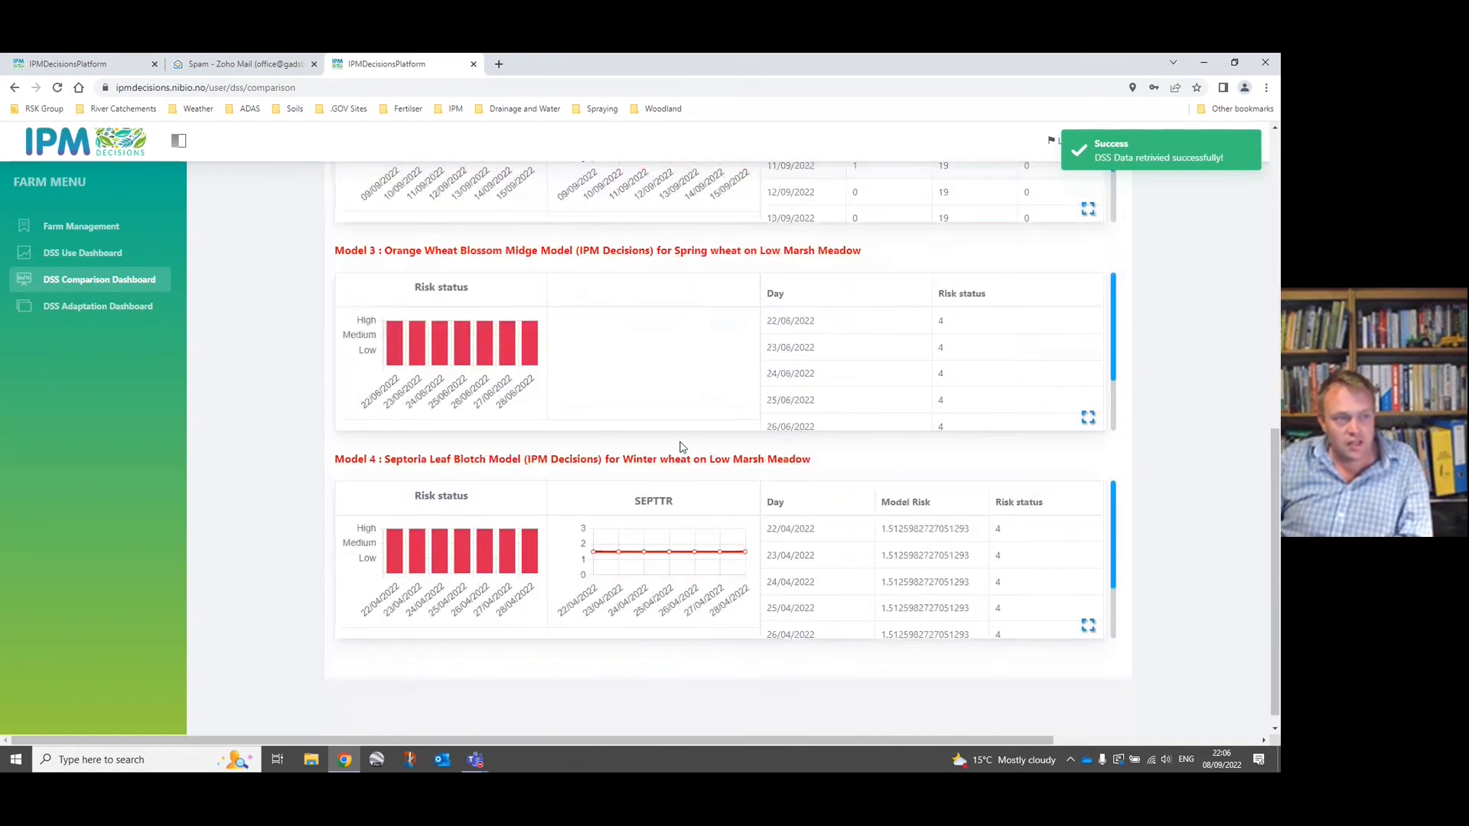
scroll(754, 509, "up", 1)
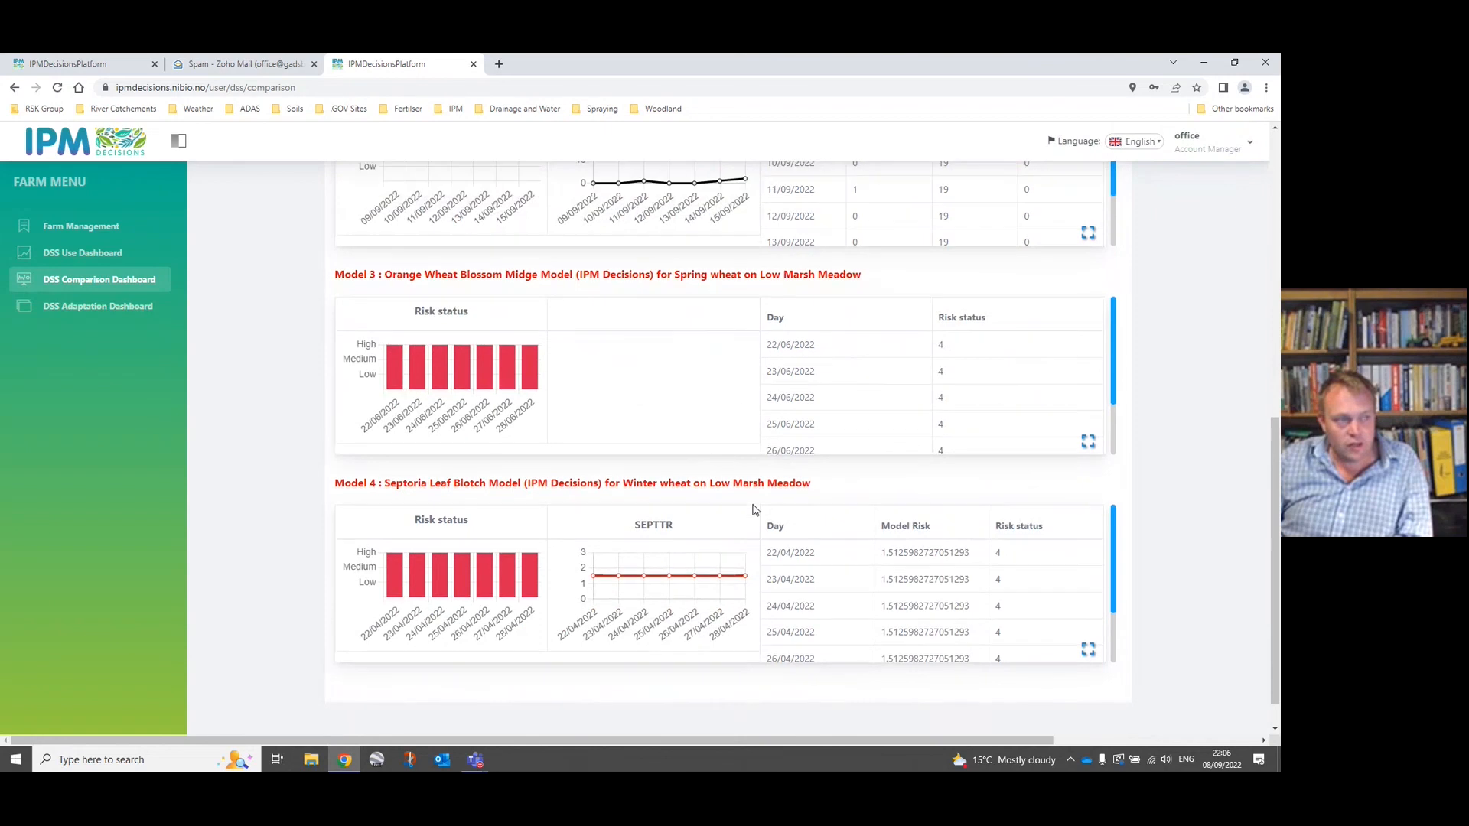
scroll(754, 509, "up", 10)
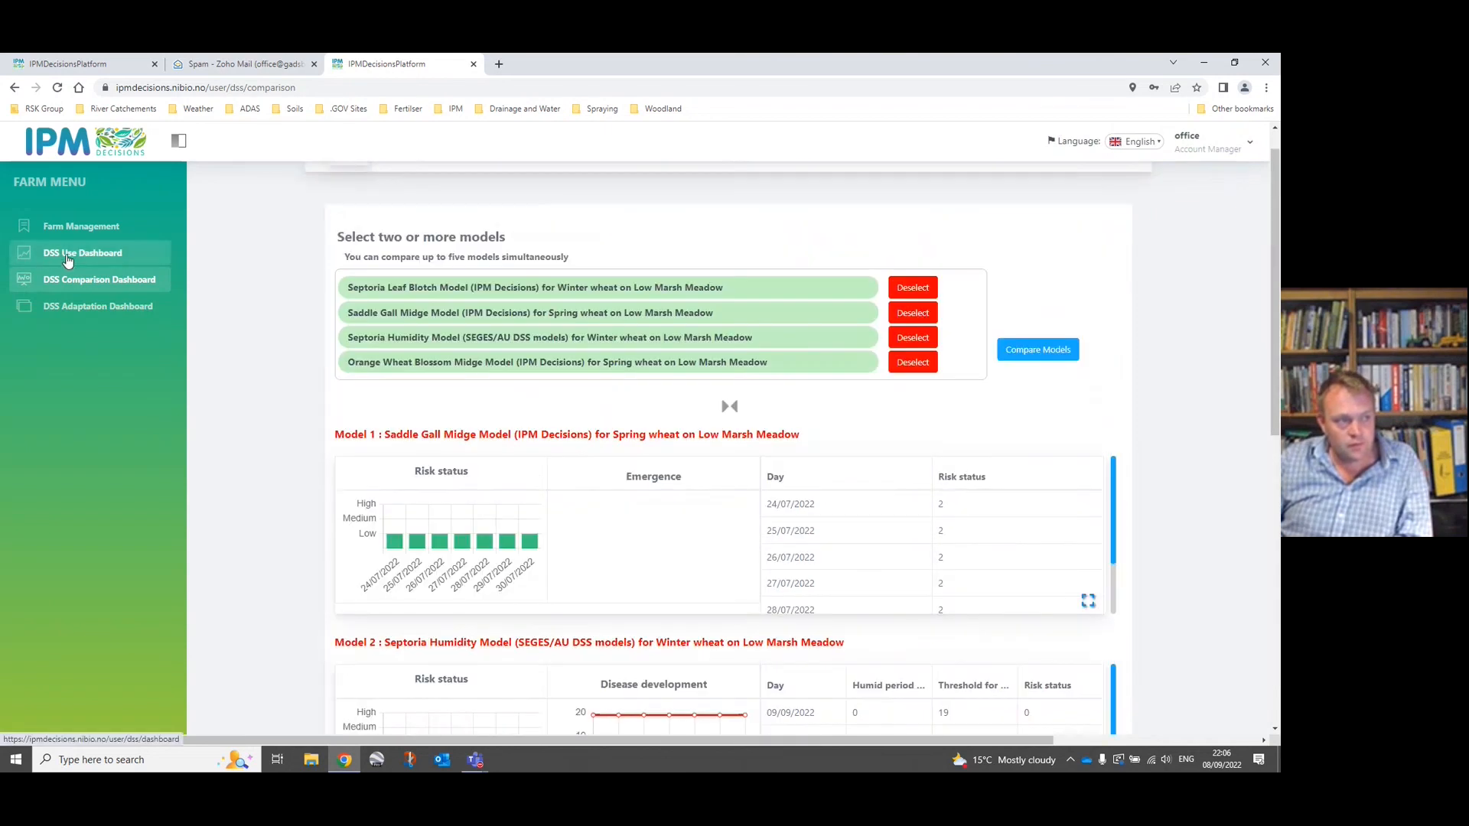